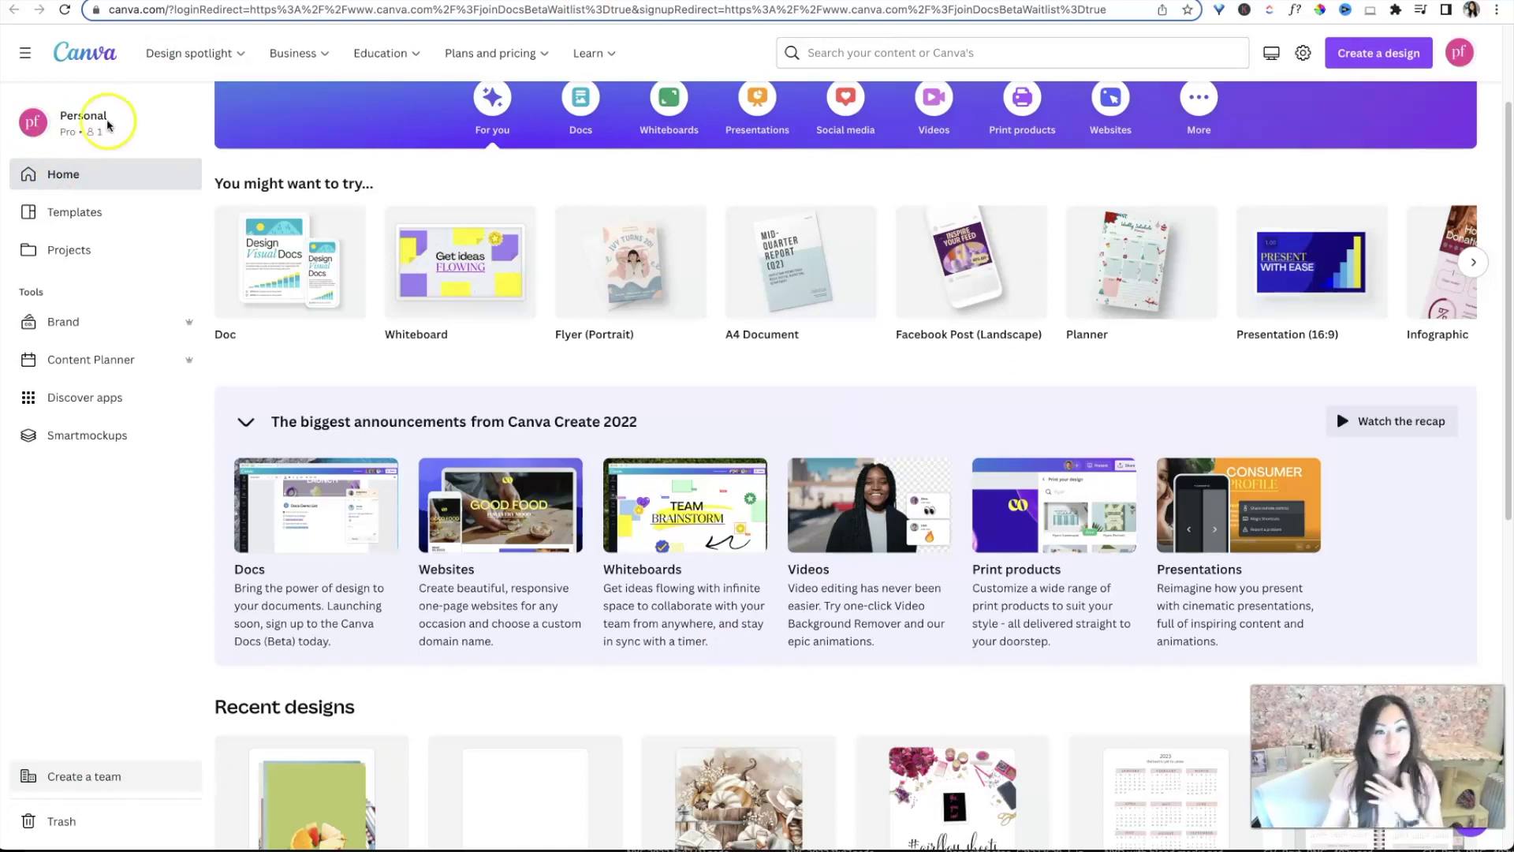
Create a new Doc and have Magic Write generate 'Top 5 Tips for Becoming A Graphic Designer'
click(1407, 55)
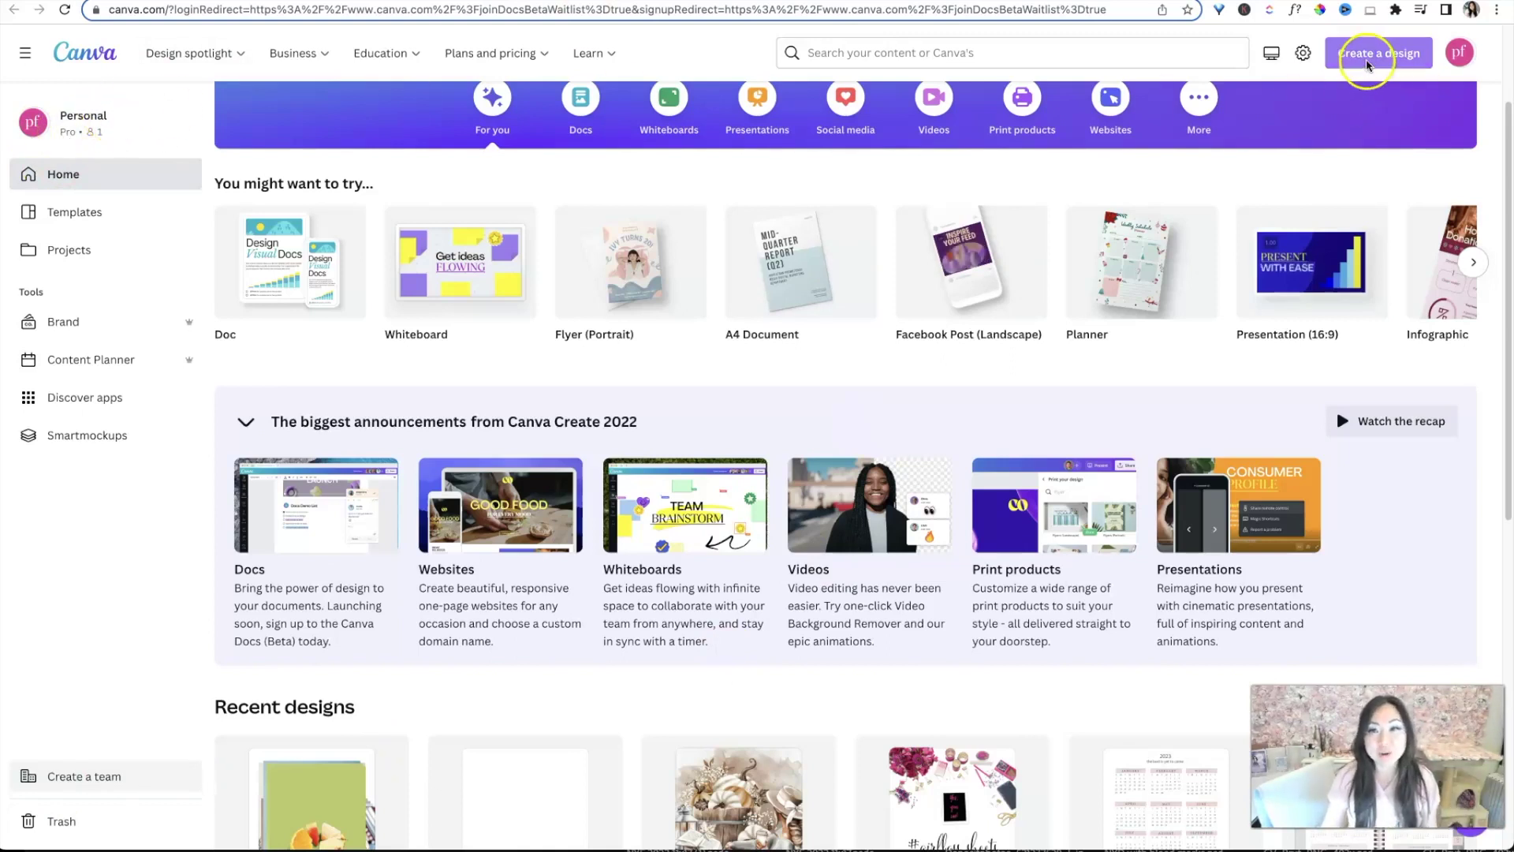
click(1179, 158)
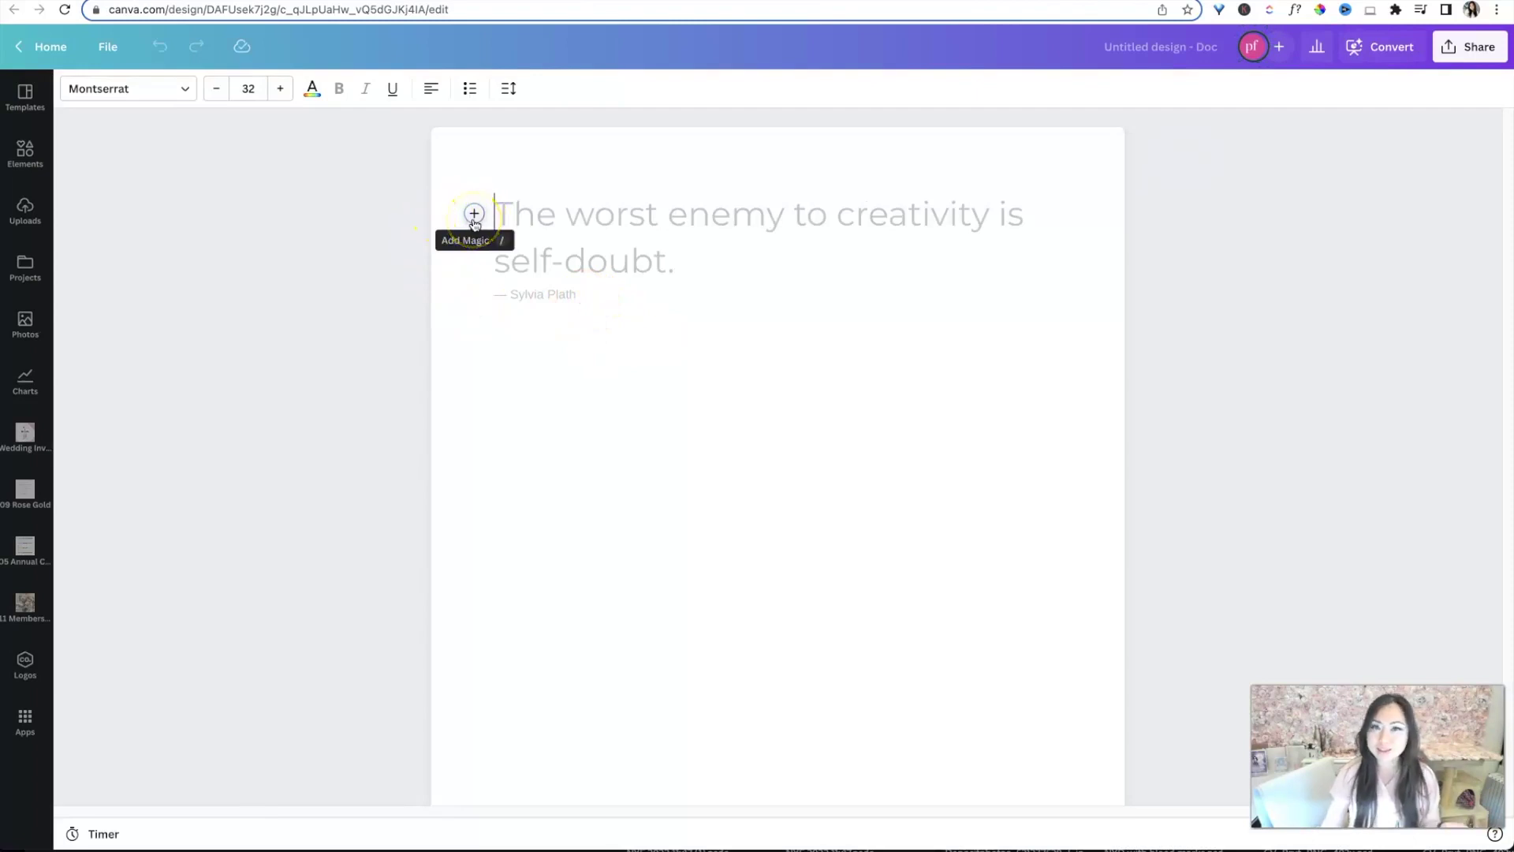
click(473, 218)
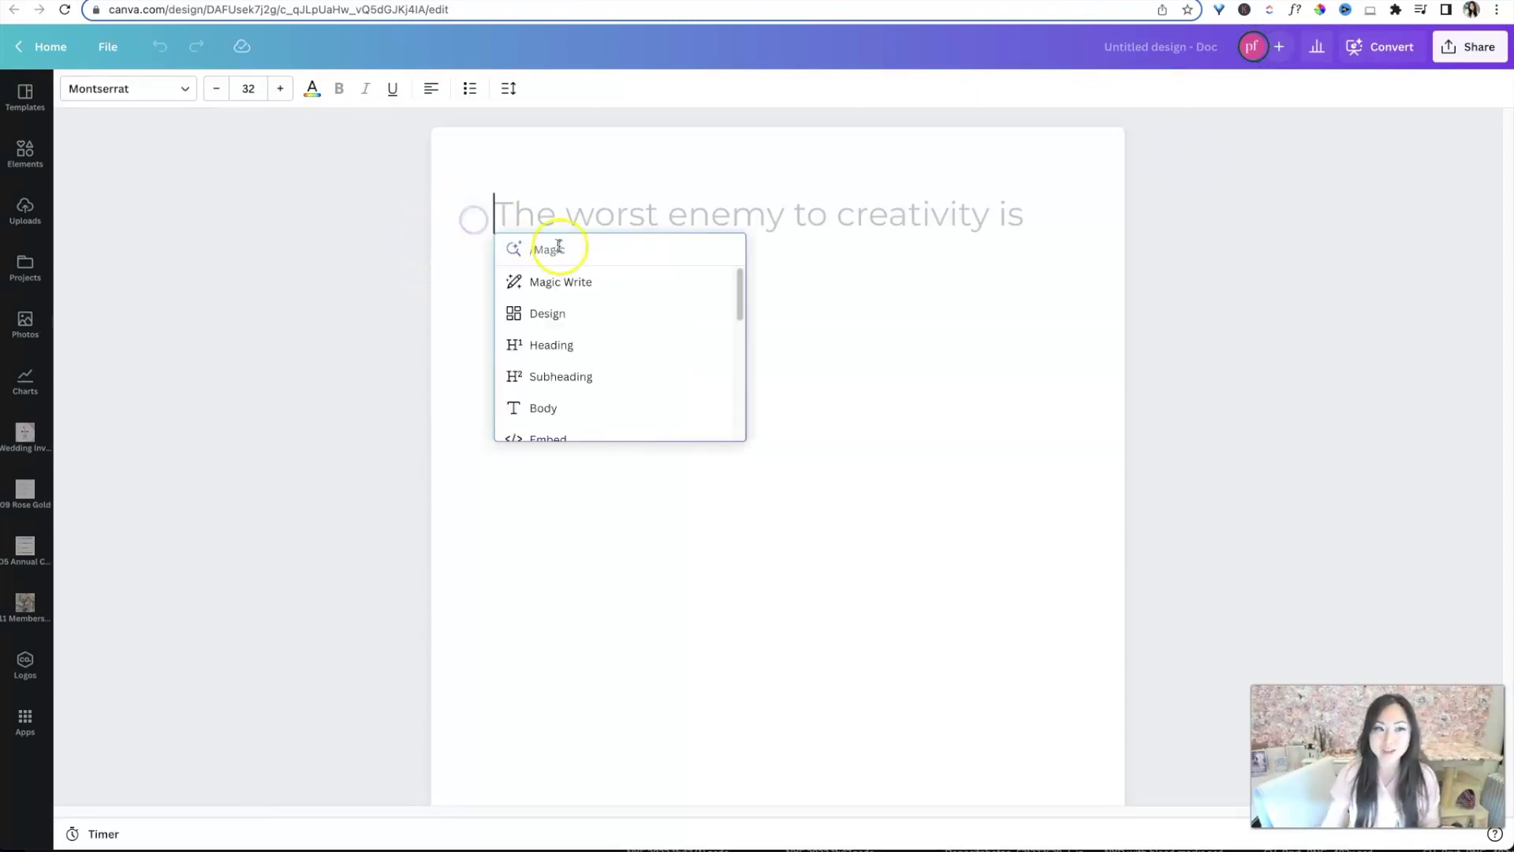
click(564, 292)
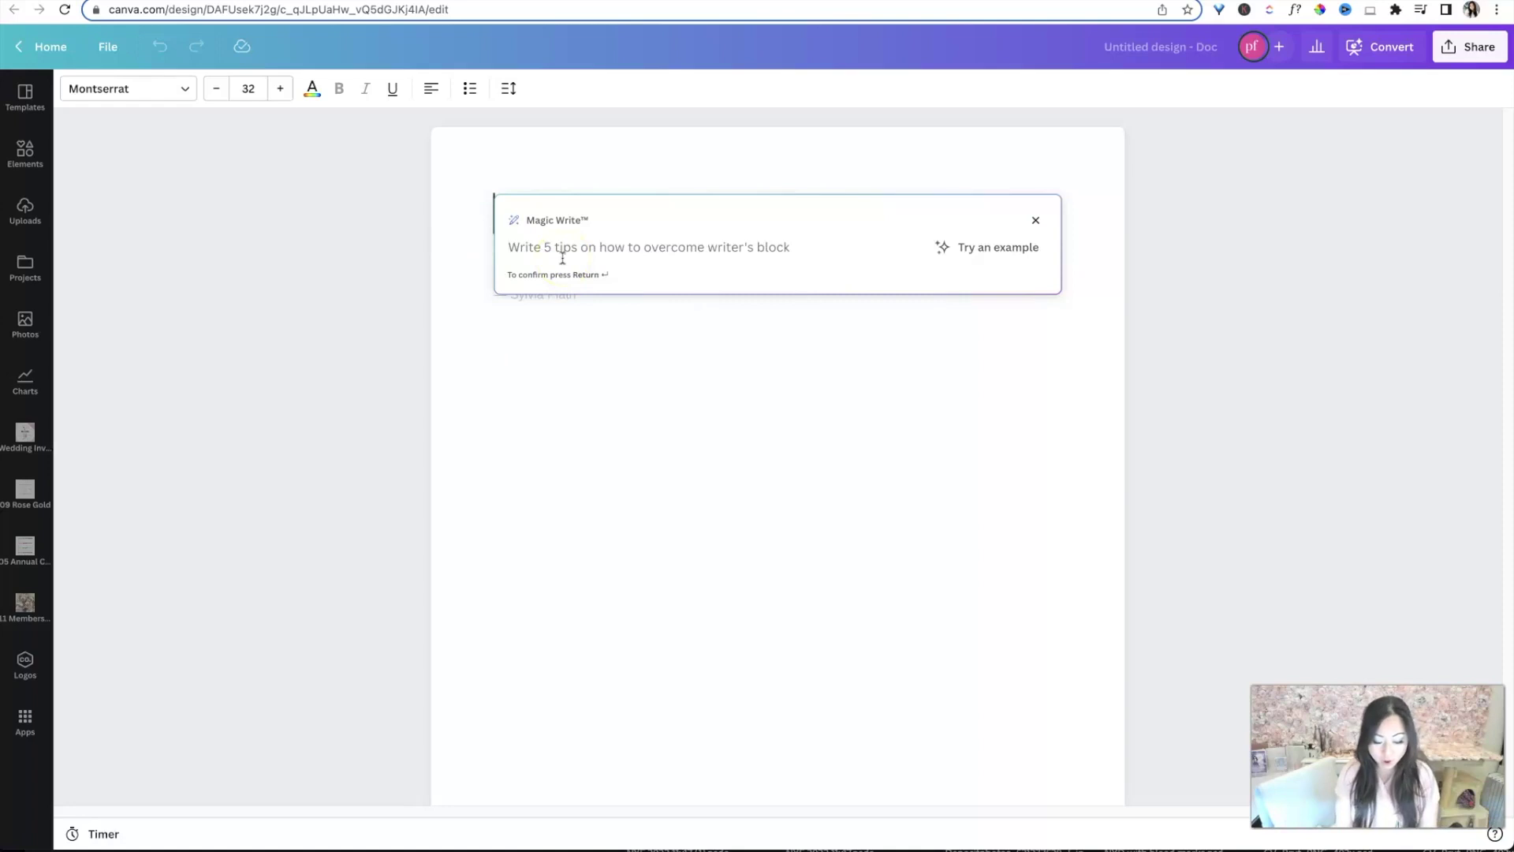
text(To)
text(p 5 Tips)
text( for)
text( Becoming)
text( A Grphic)
text(phic Designer)
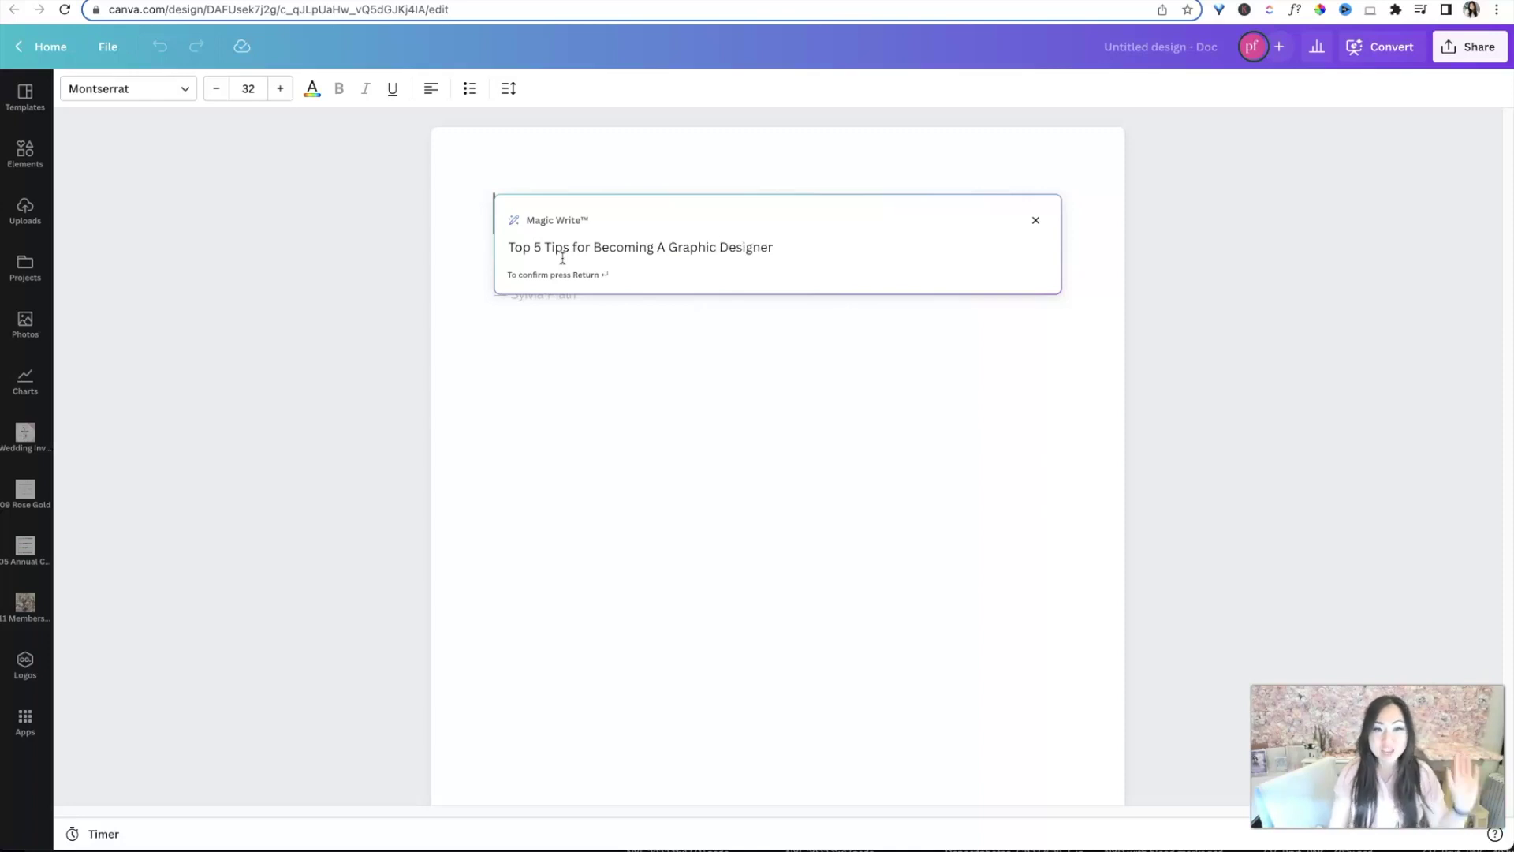
key(Return)
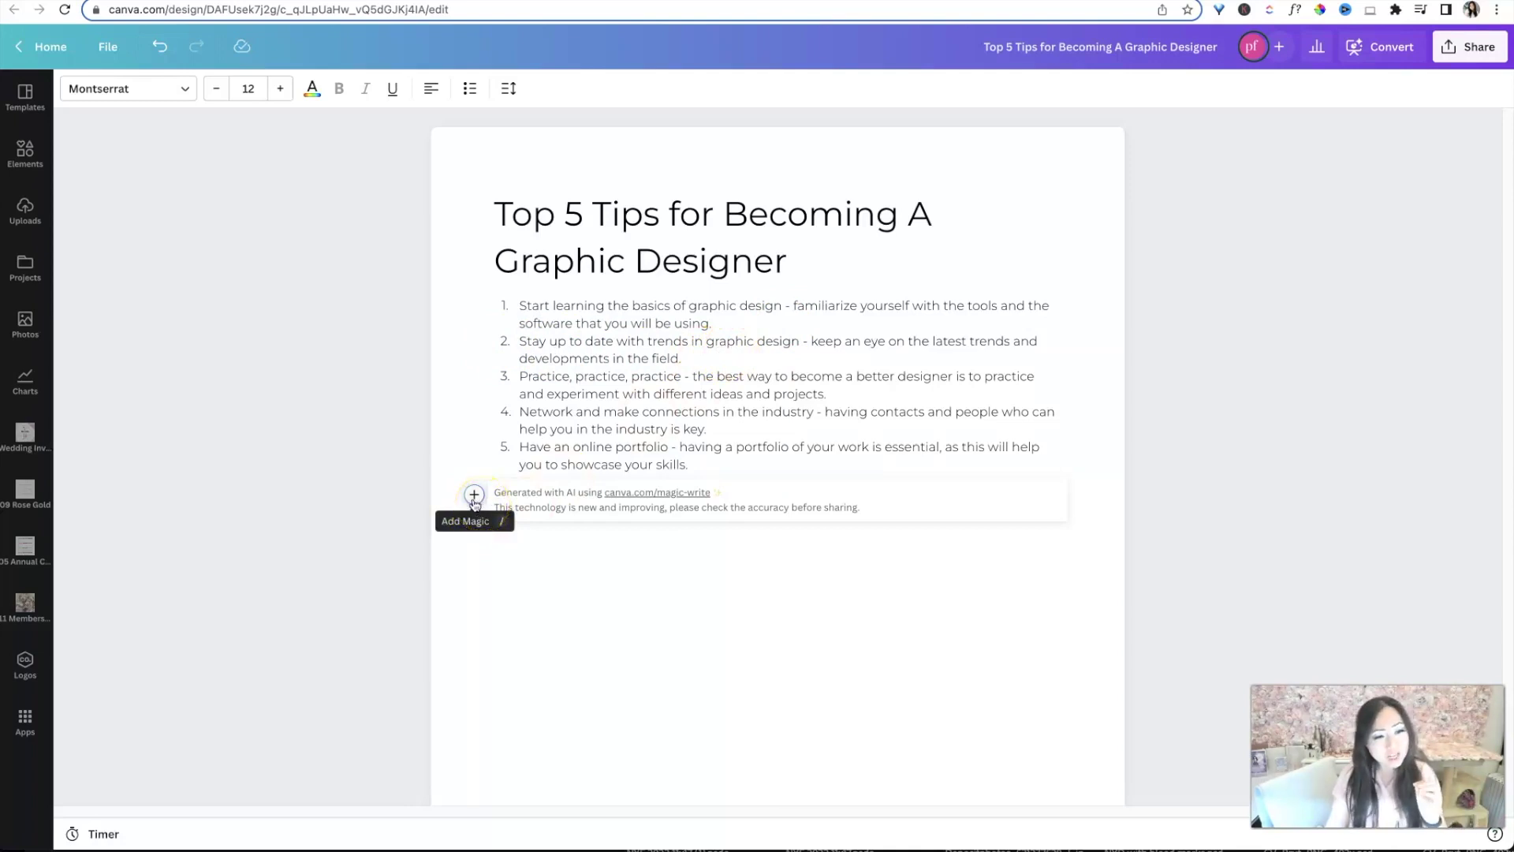
Below the tips list, prompt Magic Write with 'Worst Vacation Location Couples' to generate a new section
click(481, 503)
click(549, 552)
click(612, 537)
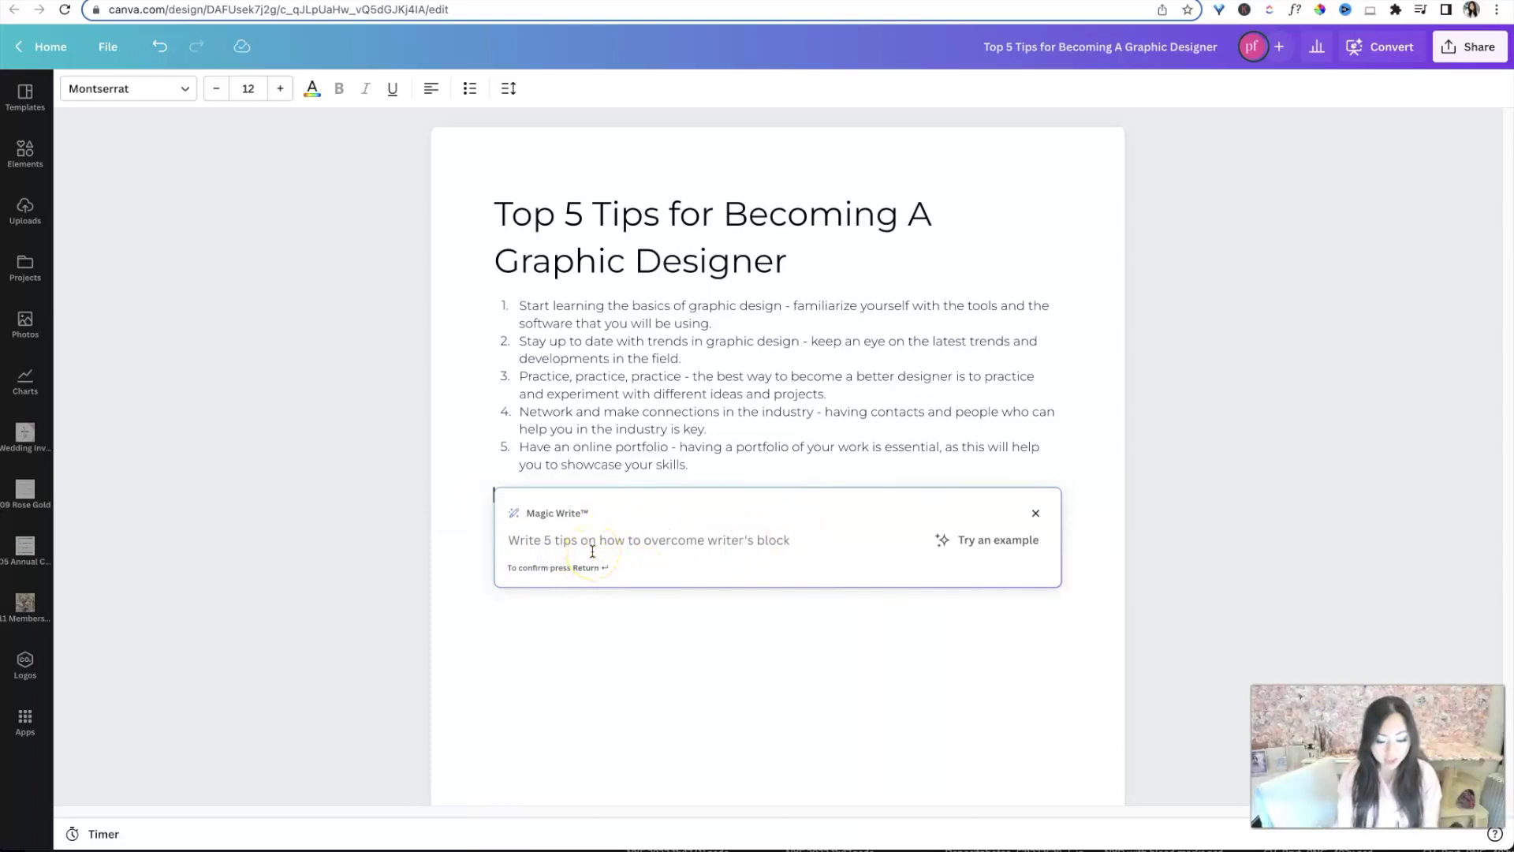
text(Worst Vacation)
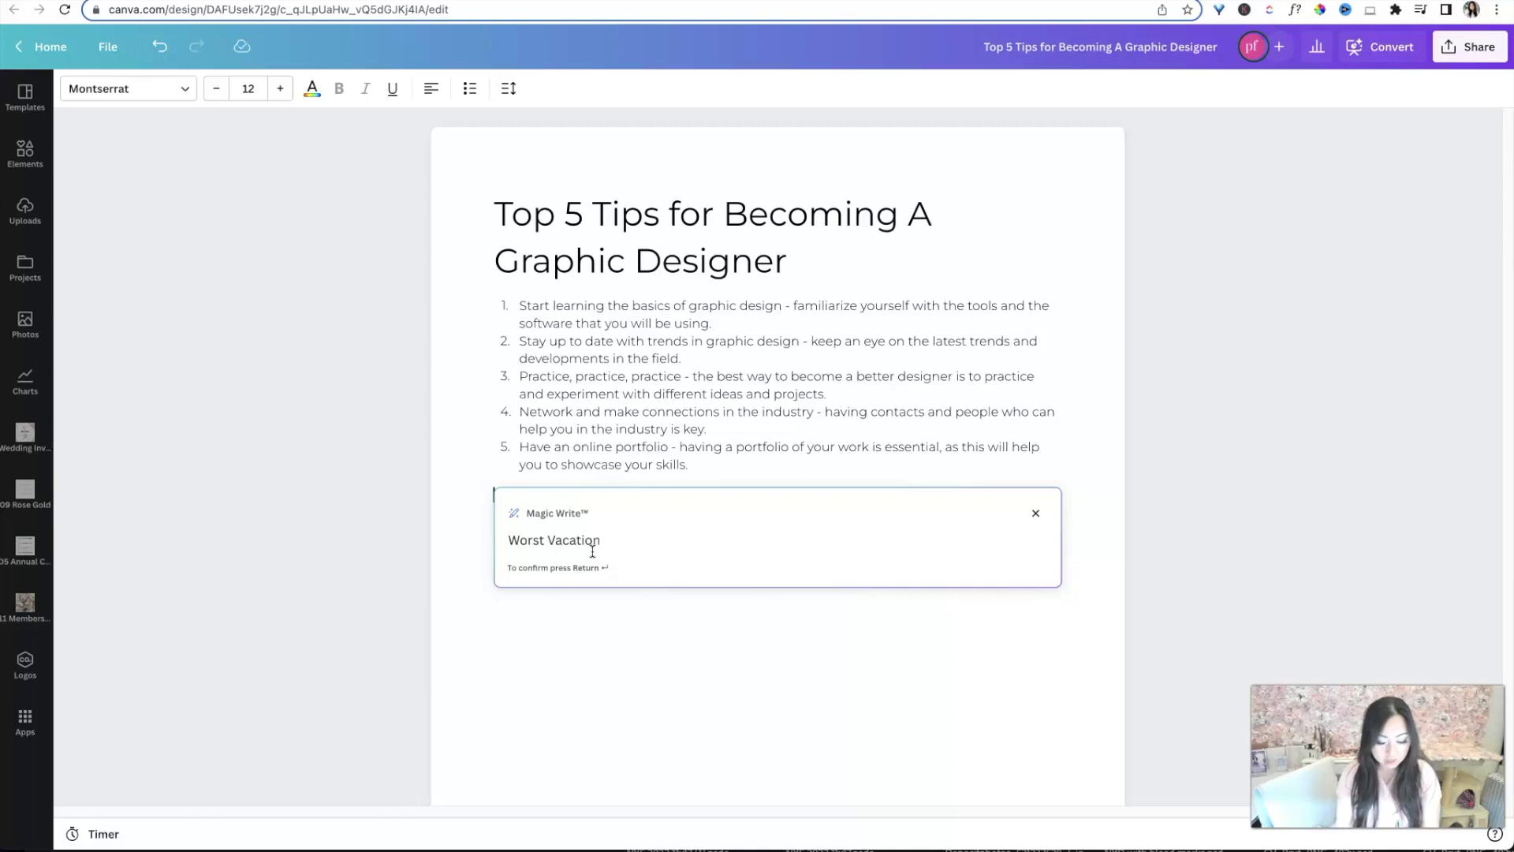
text( Location)
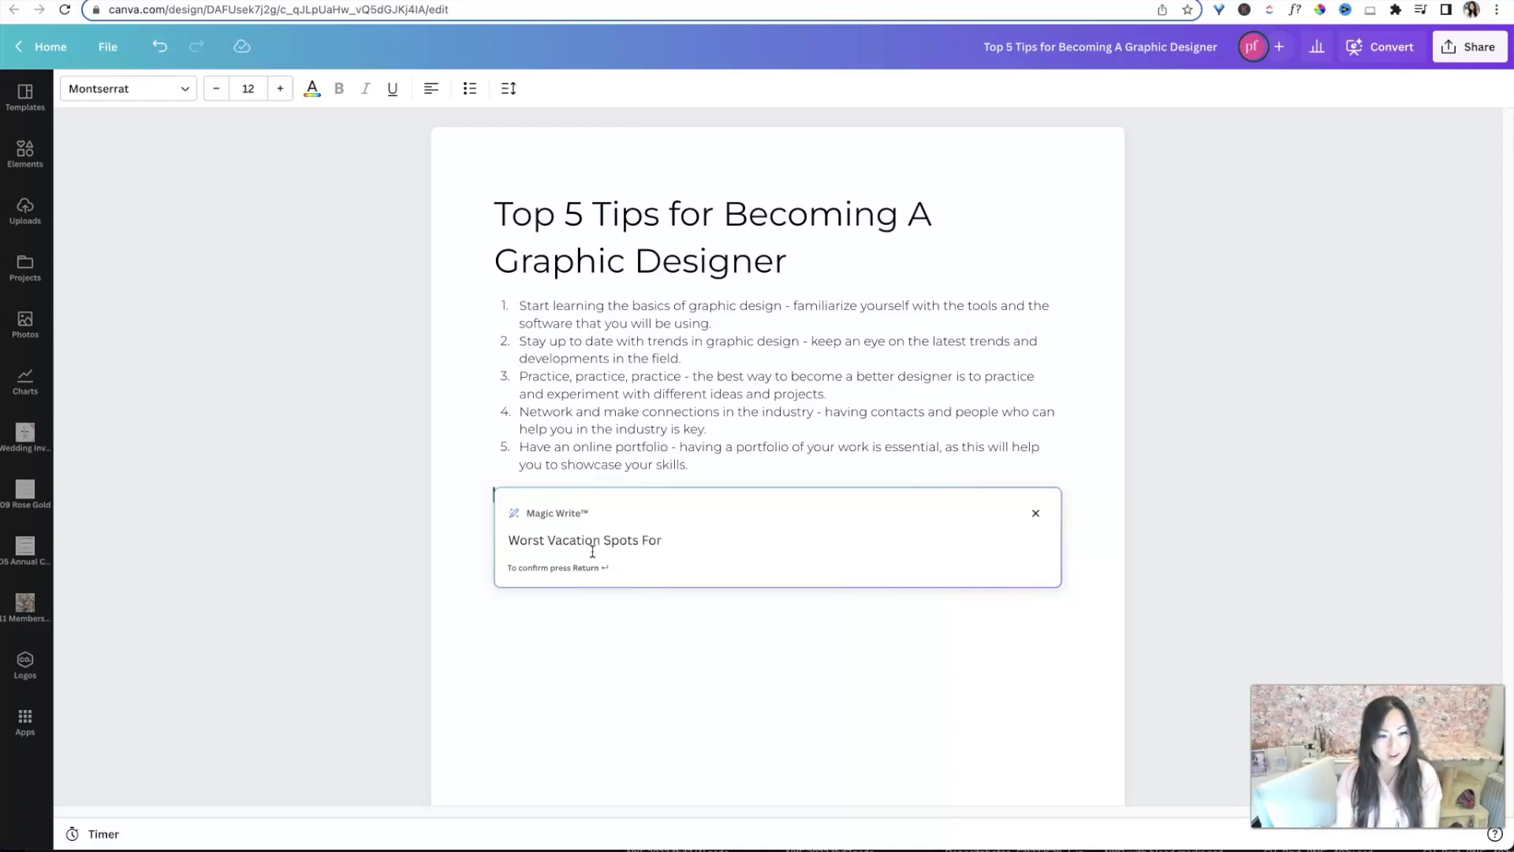
text(Couples)
key(Return)
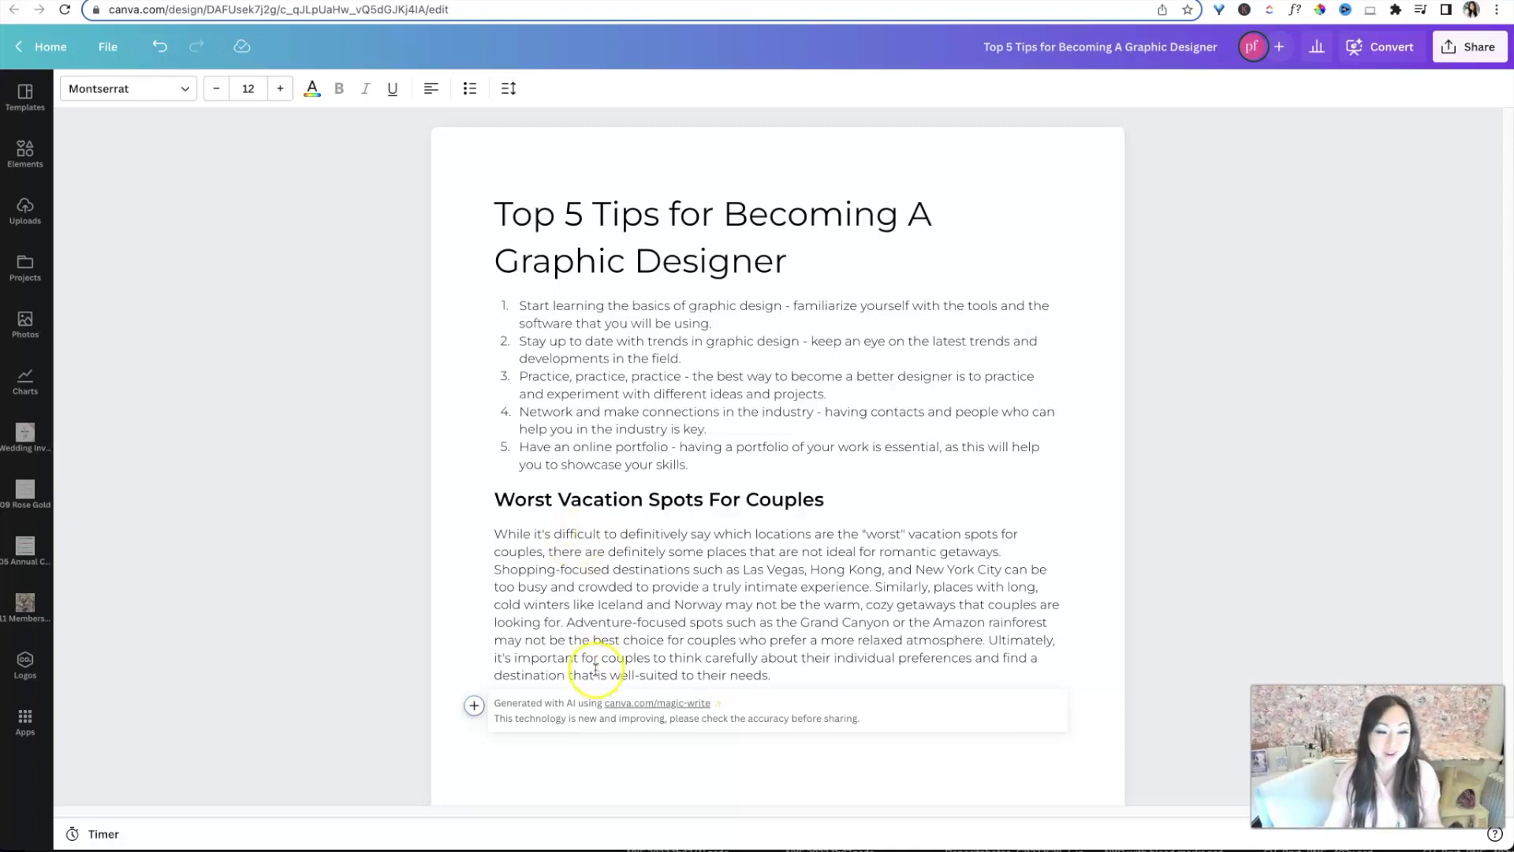
Have Magic Write generate 'Best Italian Restaurants in San Diego' below the vacation section, then review it
click(473, 706)
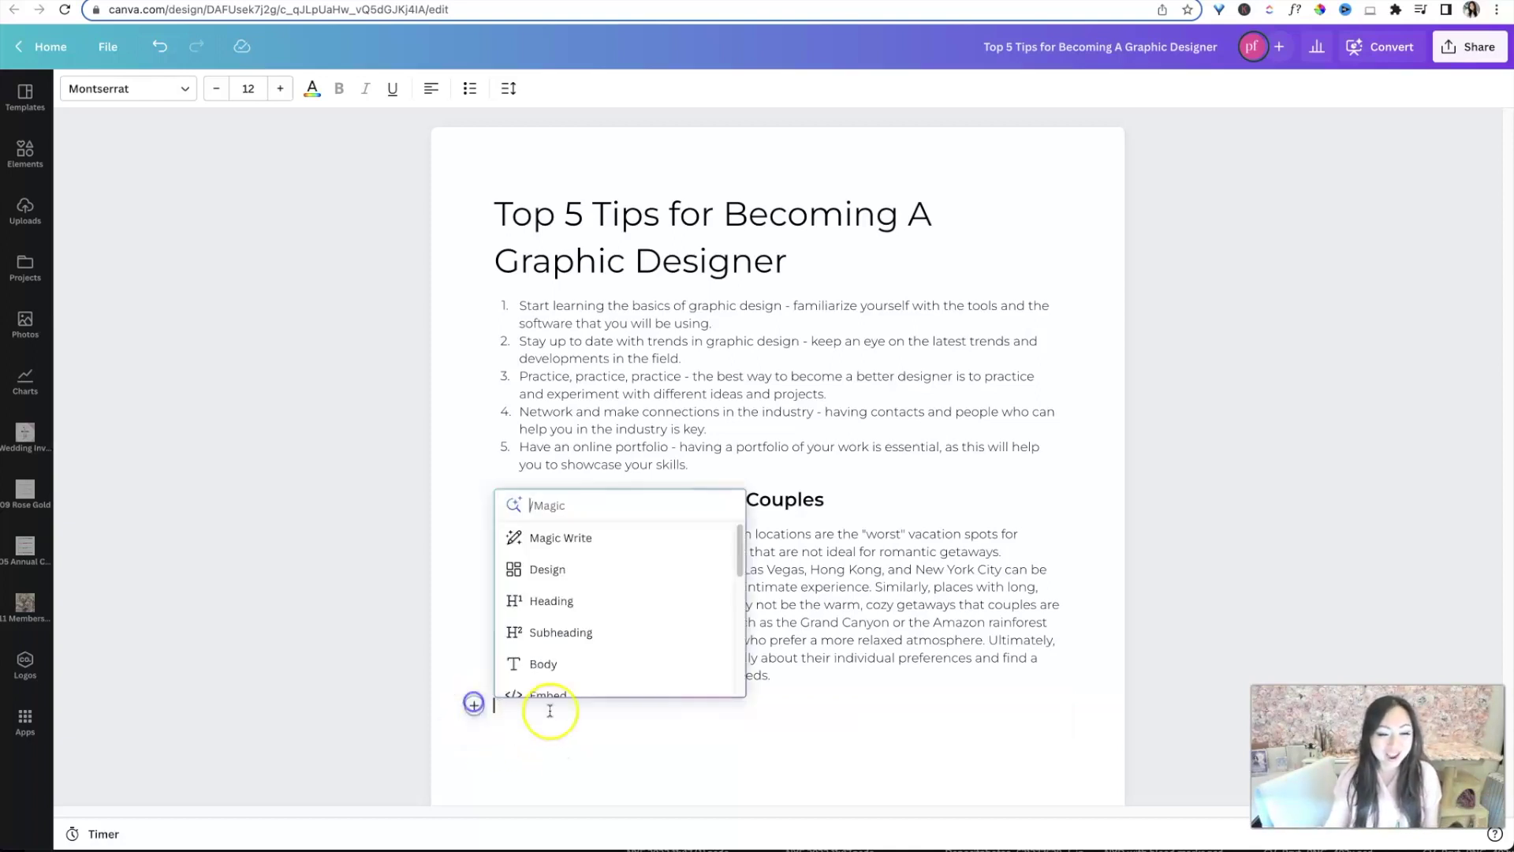
click(584, 534)
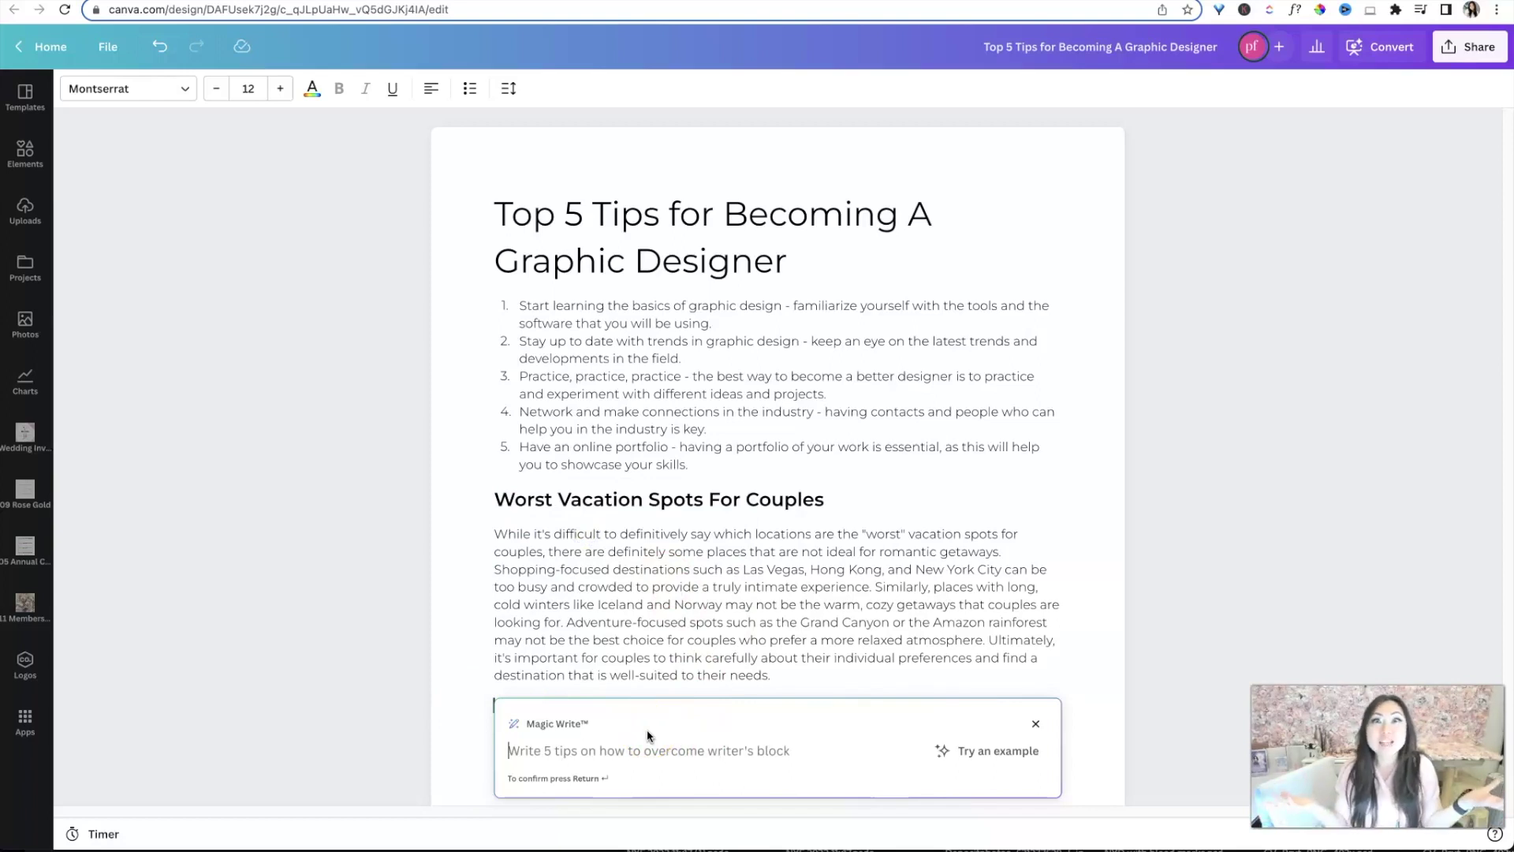
text(Best It)
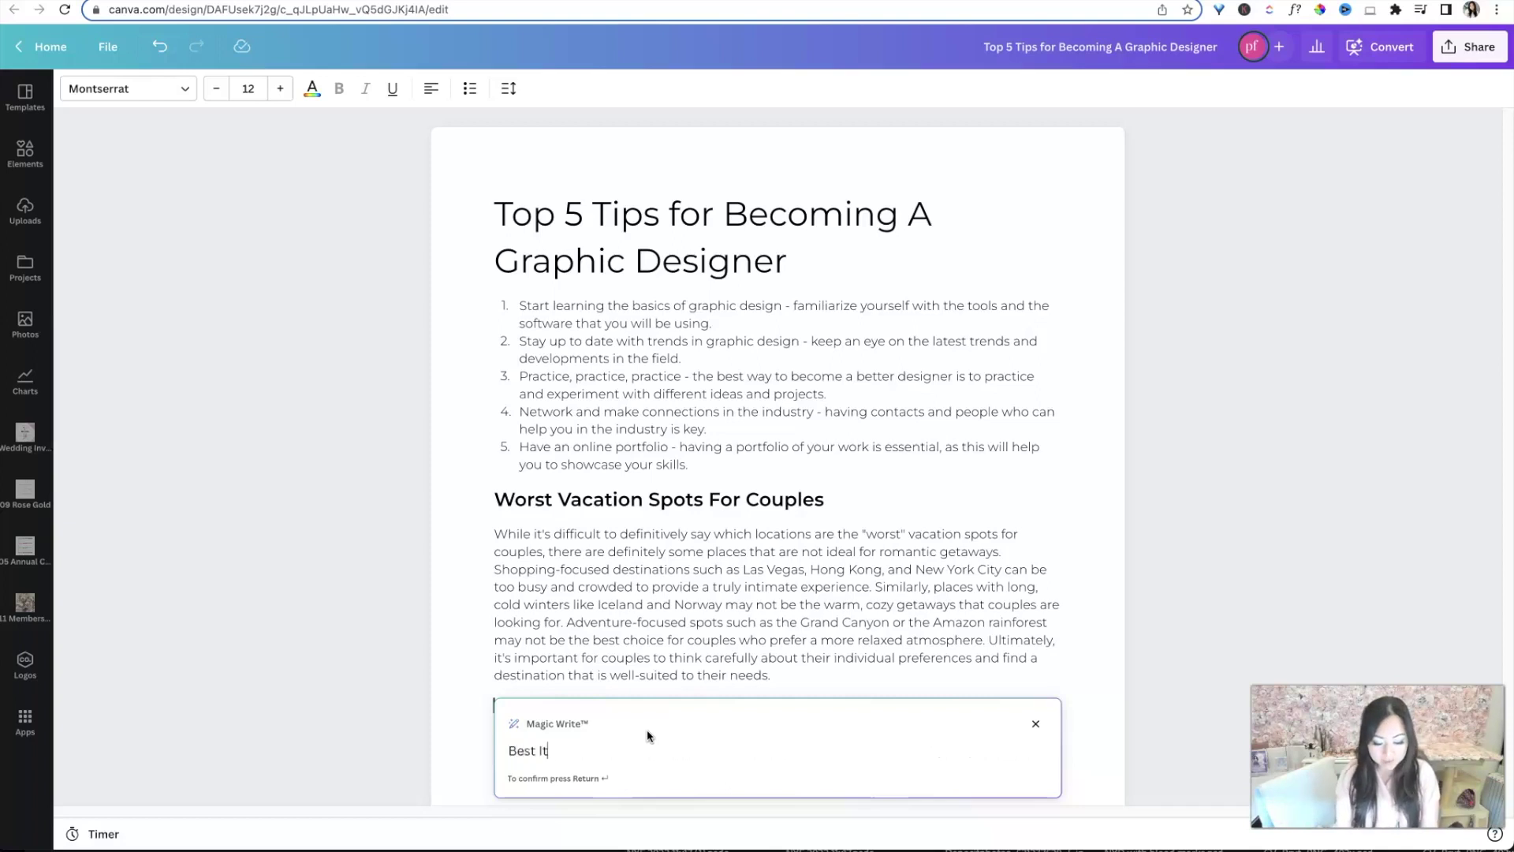
text(alian Res)
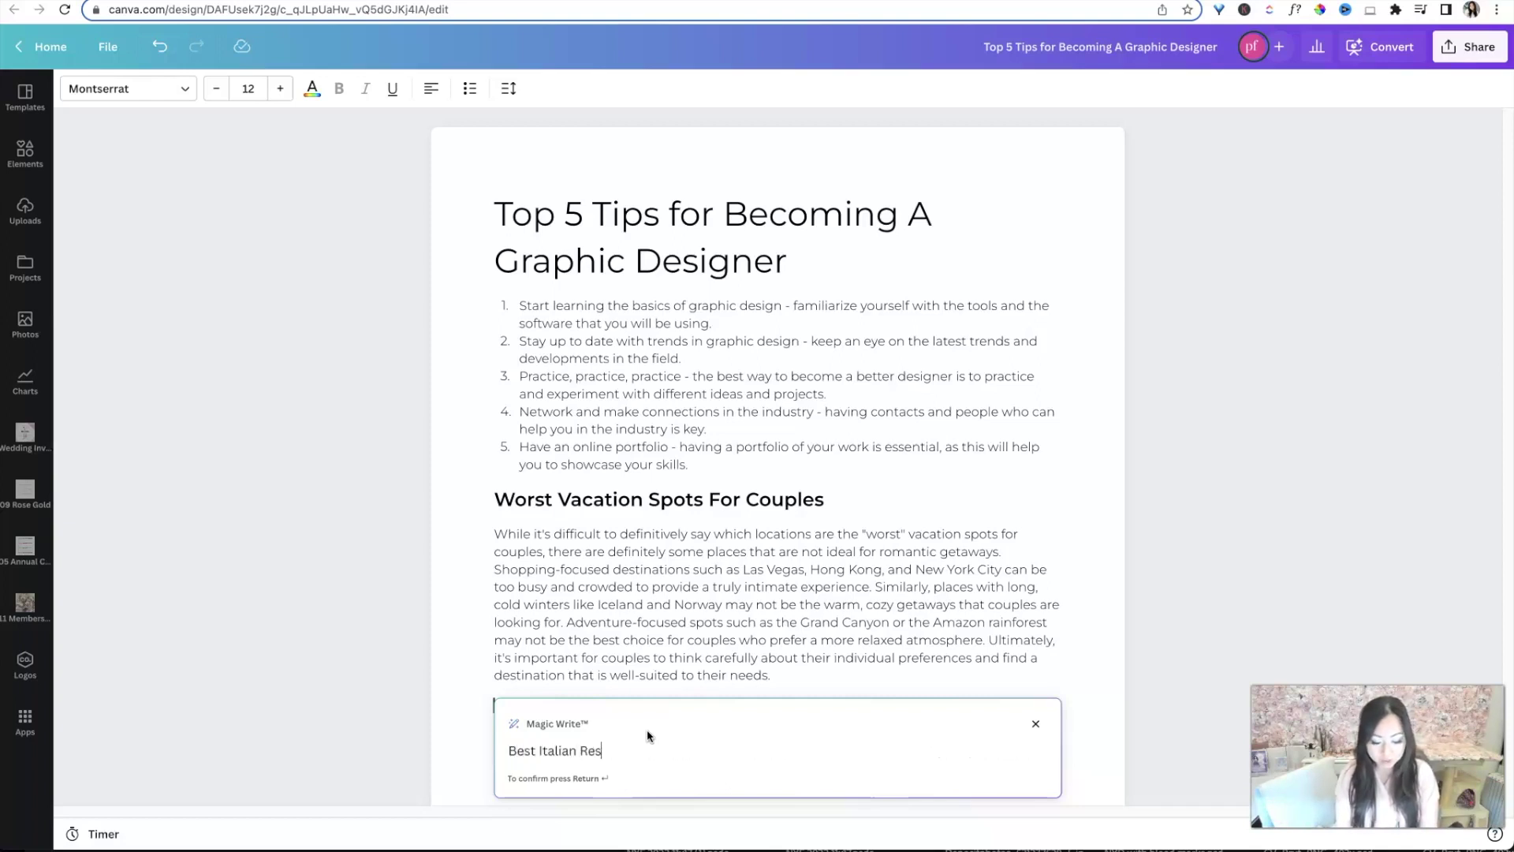
text(taurants in S)
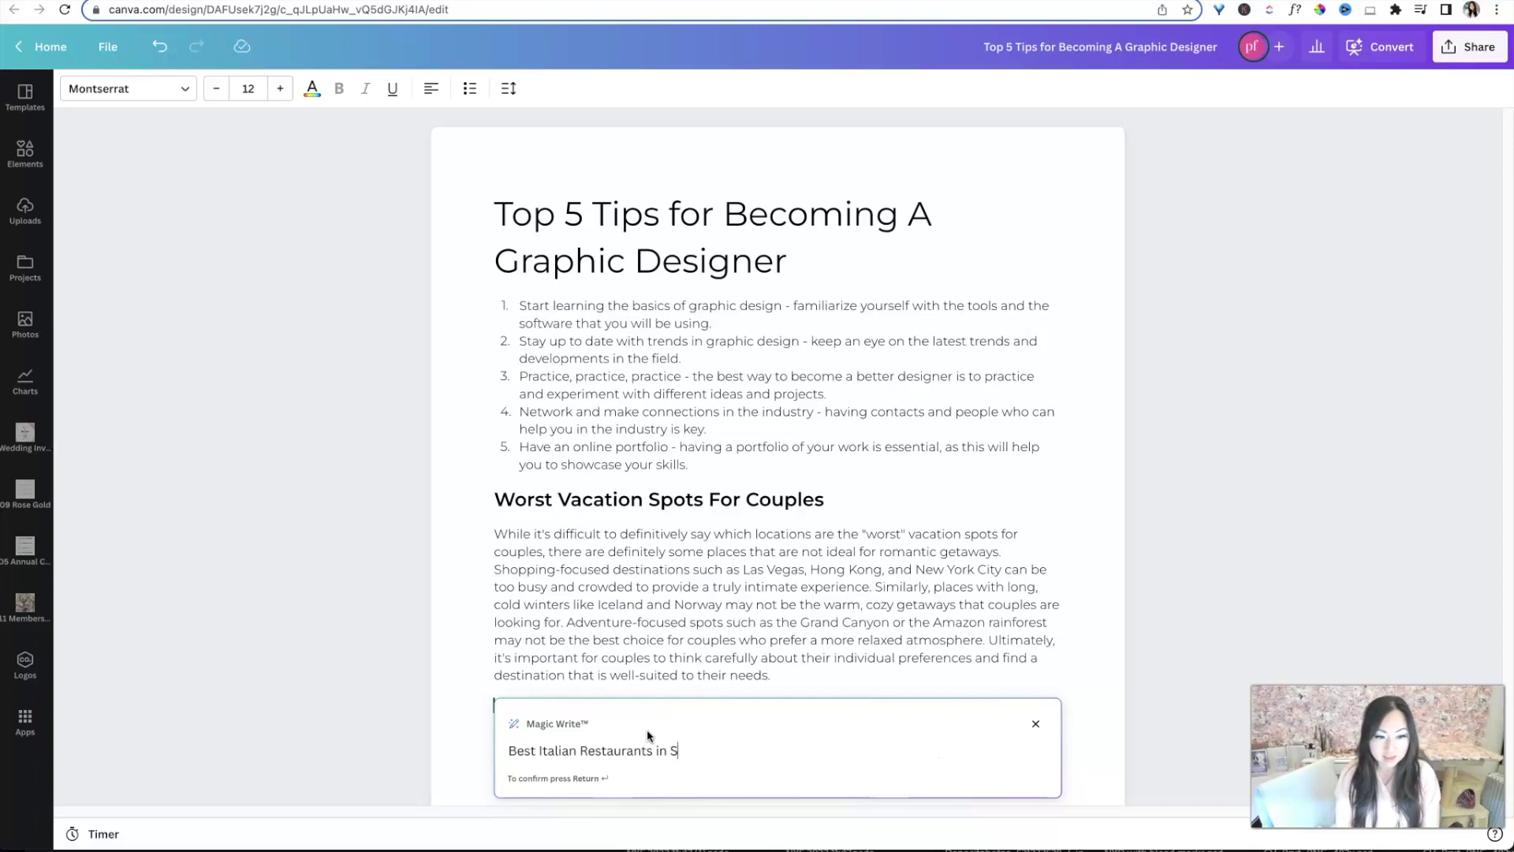
text(an Diego)
key(Return)
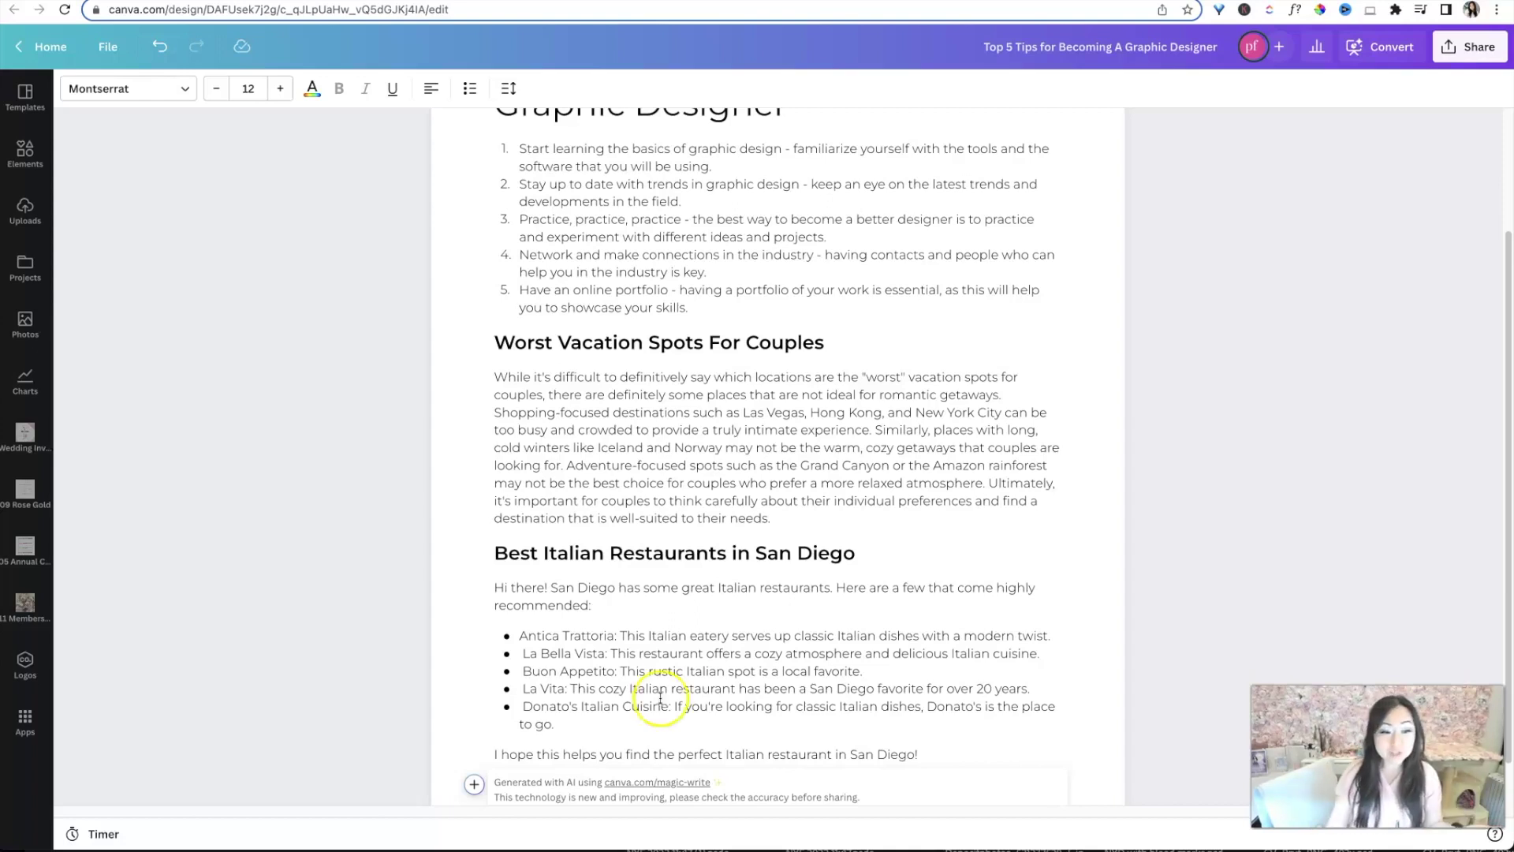
scroll(667, 601, down, 1)
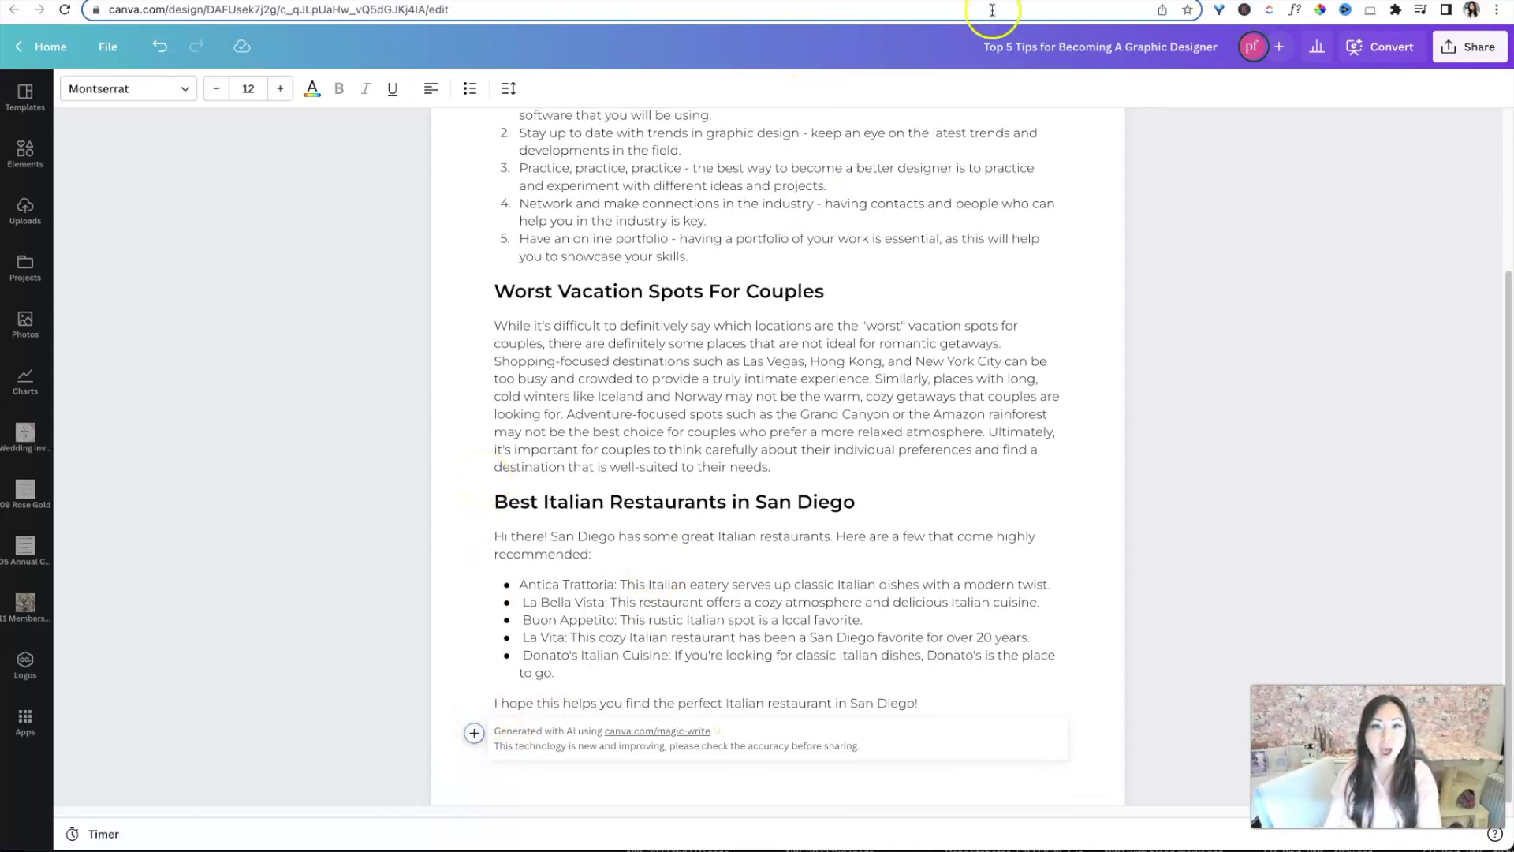
From the Canva home page, create a custom-size design of 1080 width by 1080 height
click(1017, 32)
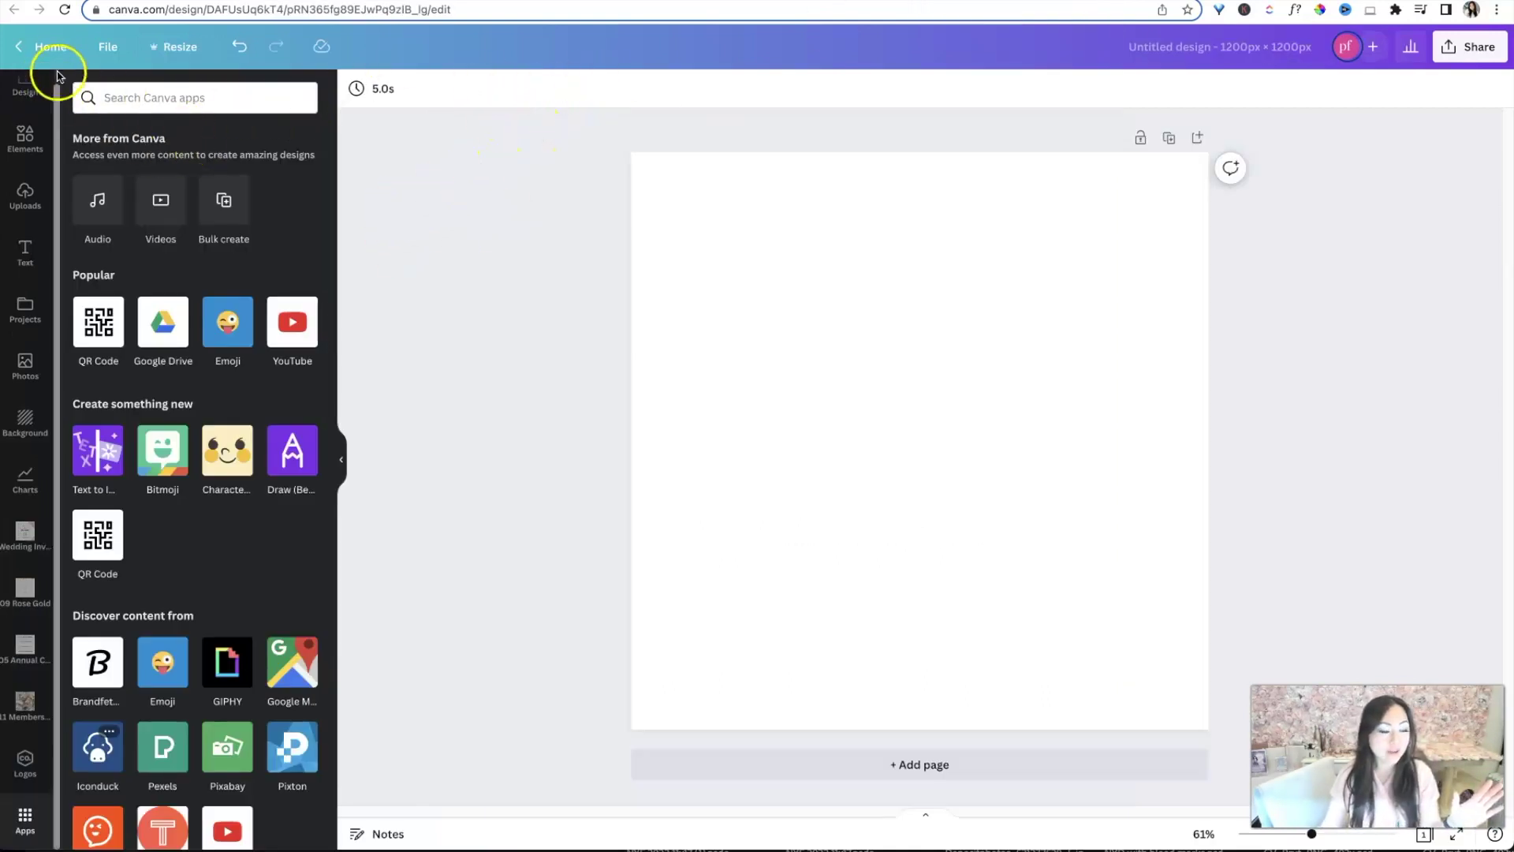
click(41, 48)
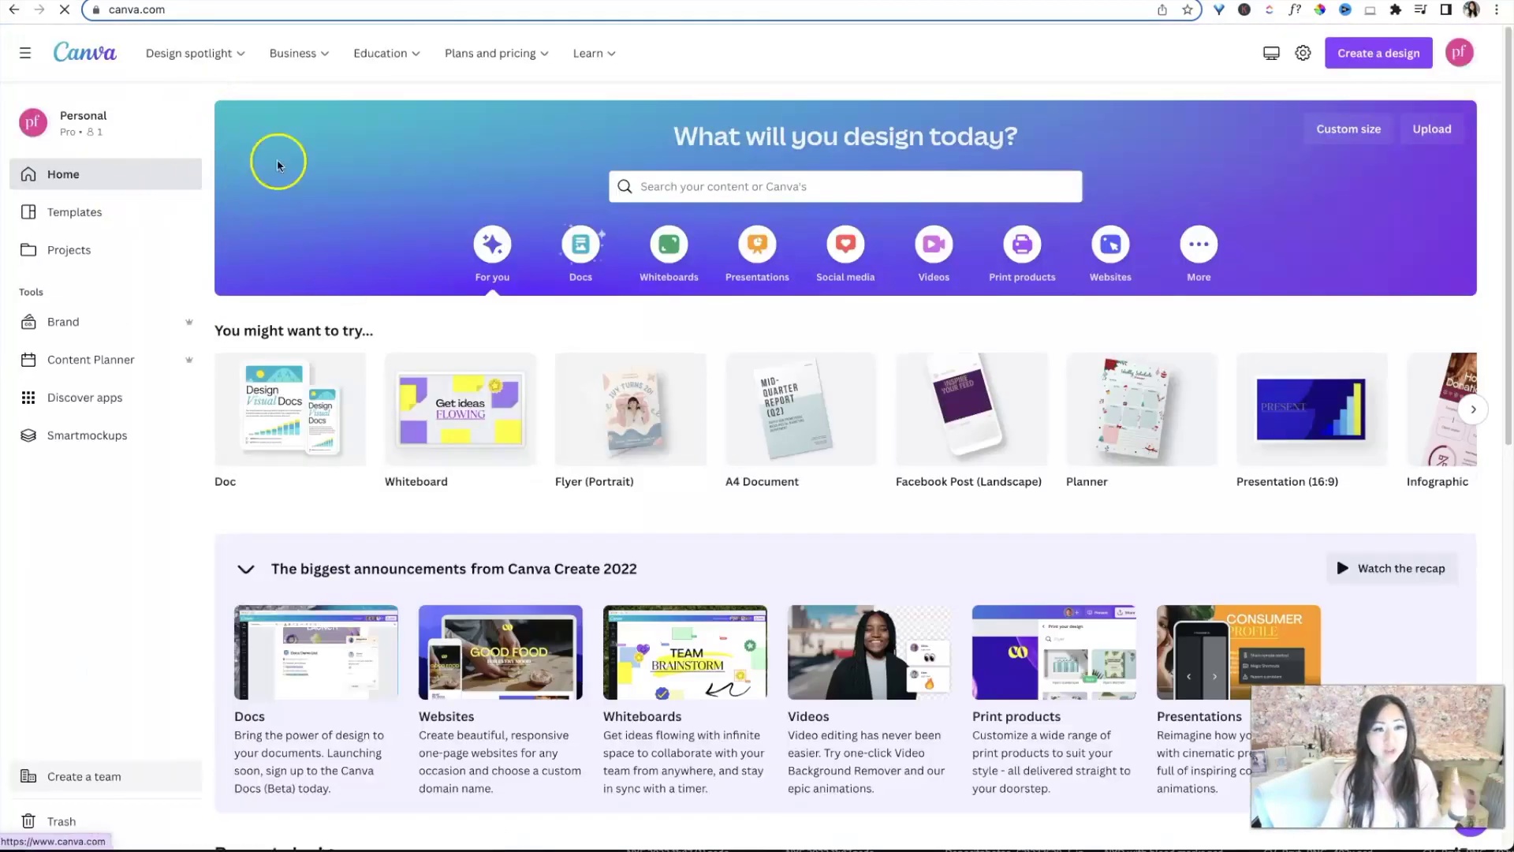
click(1379, 53)
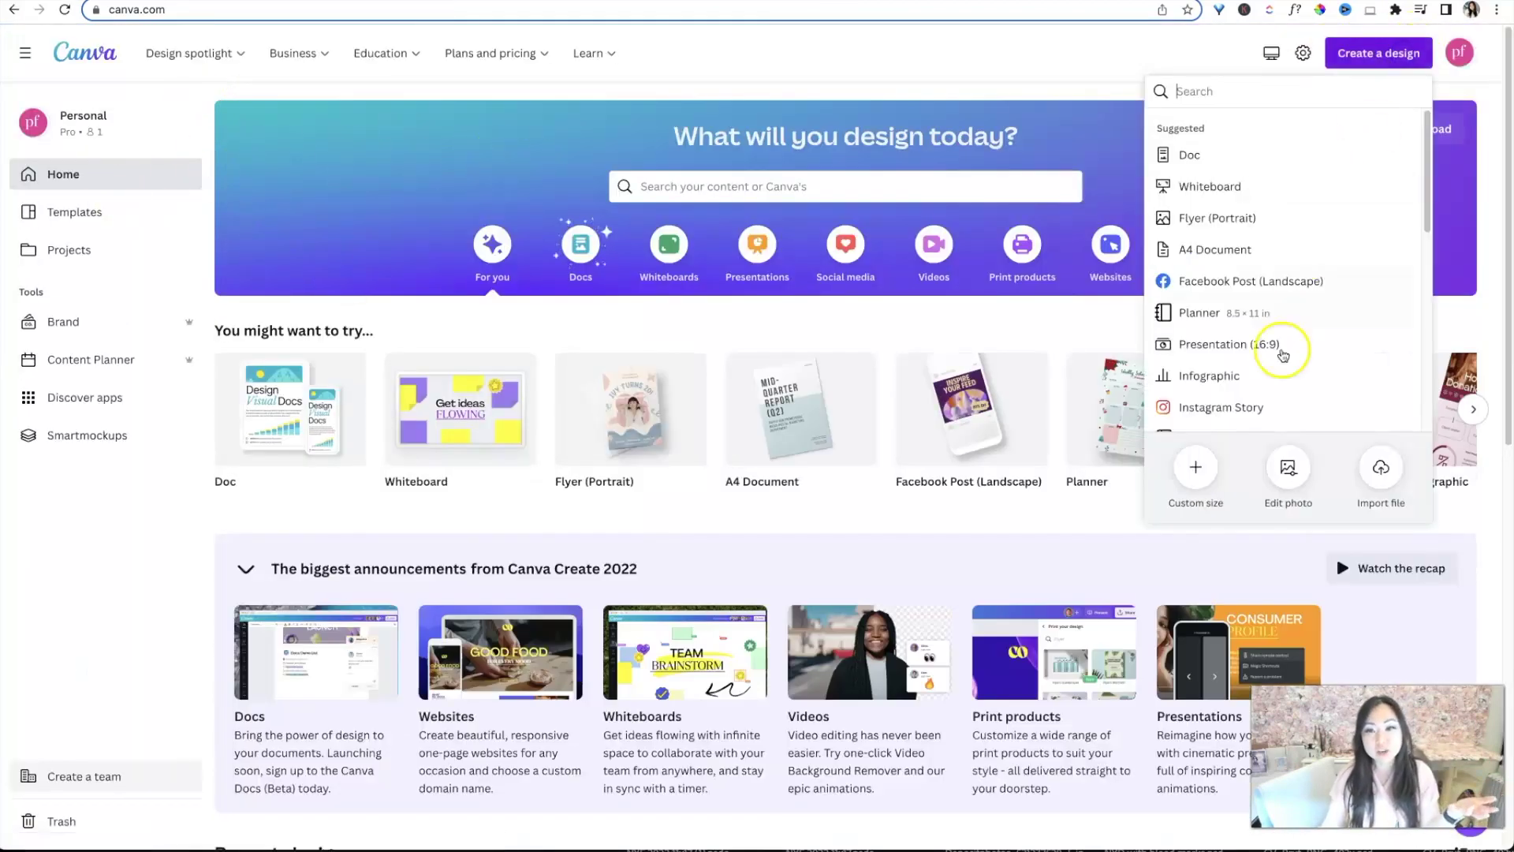
click(1196, 468)
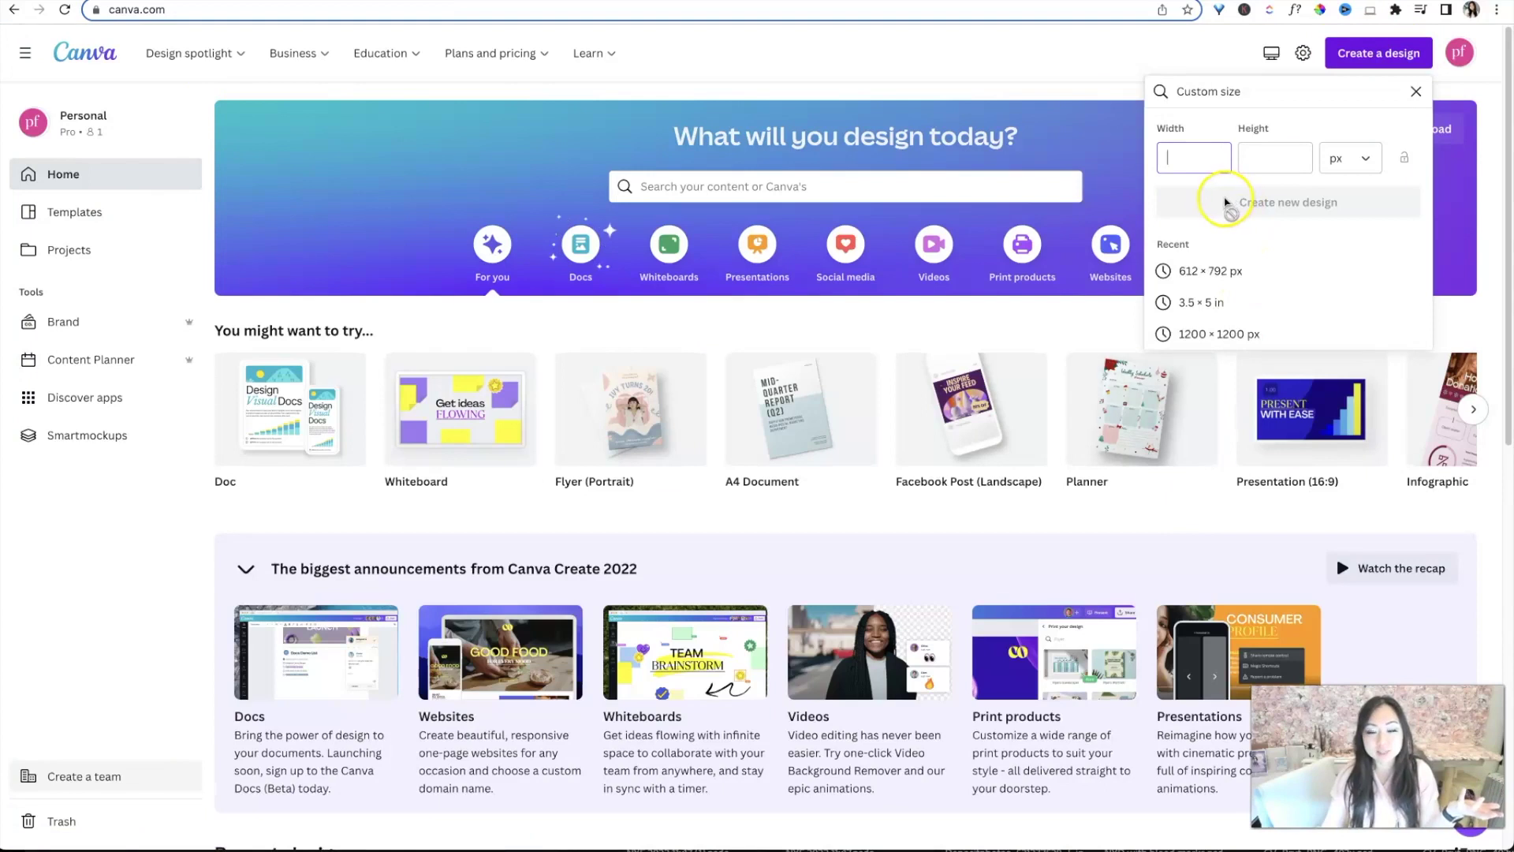
text(1080)
key(Tab)
text(1080)
click(1260, 203)
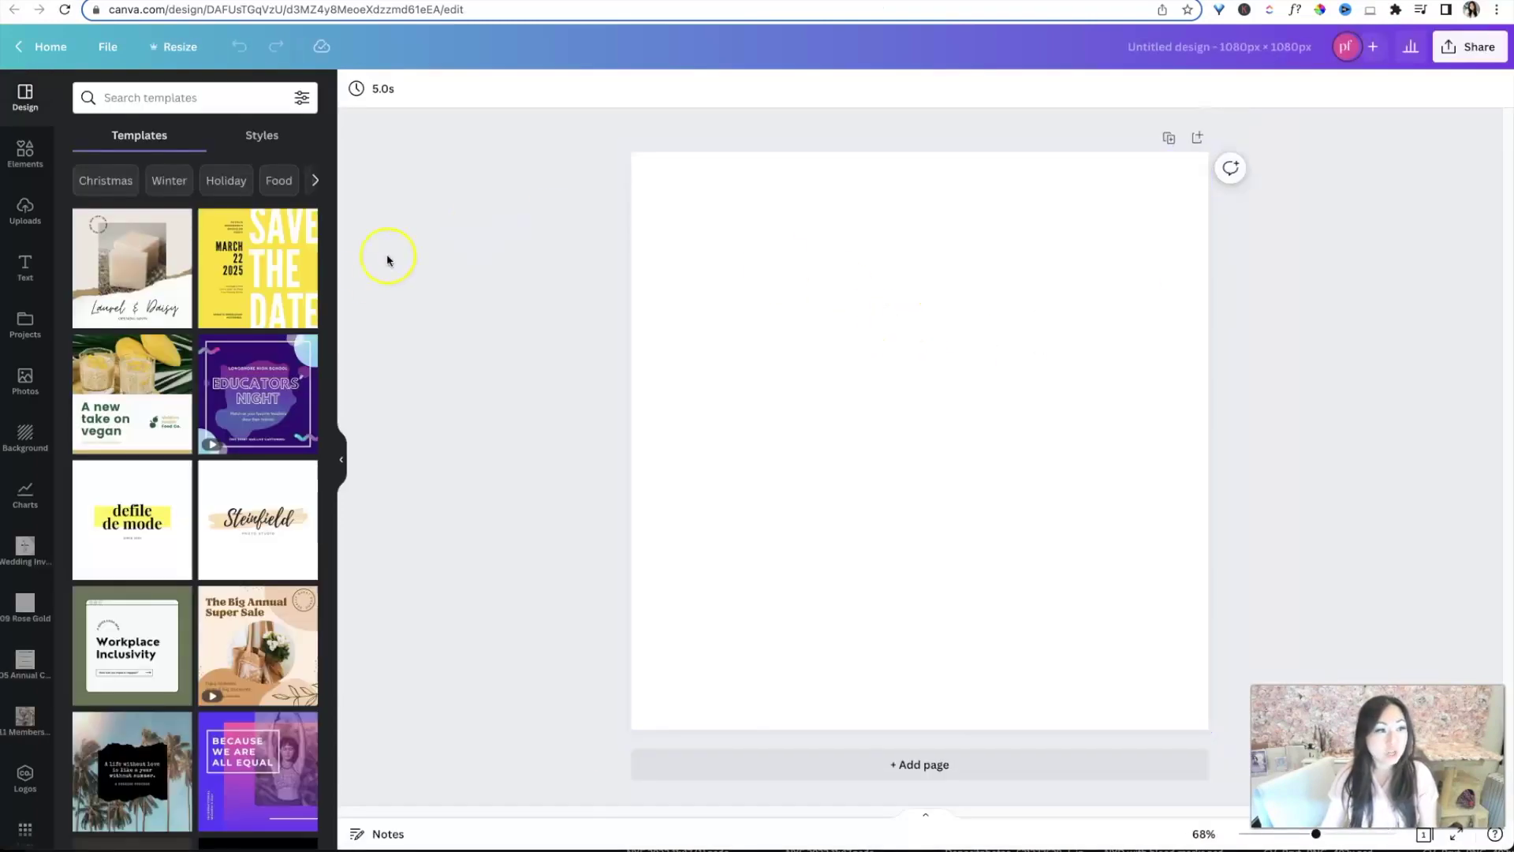
scroll(24, 741, down, 1)
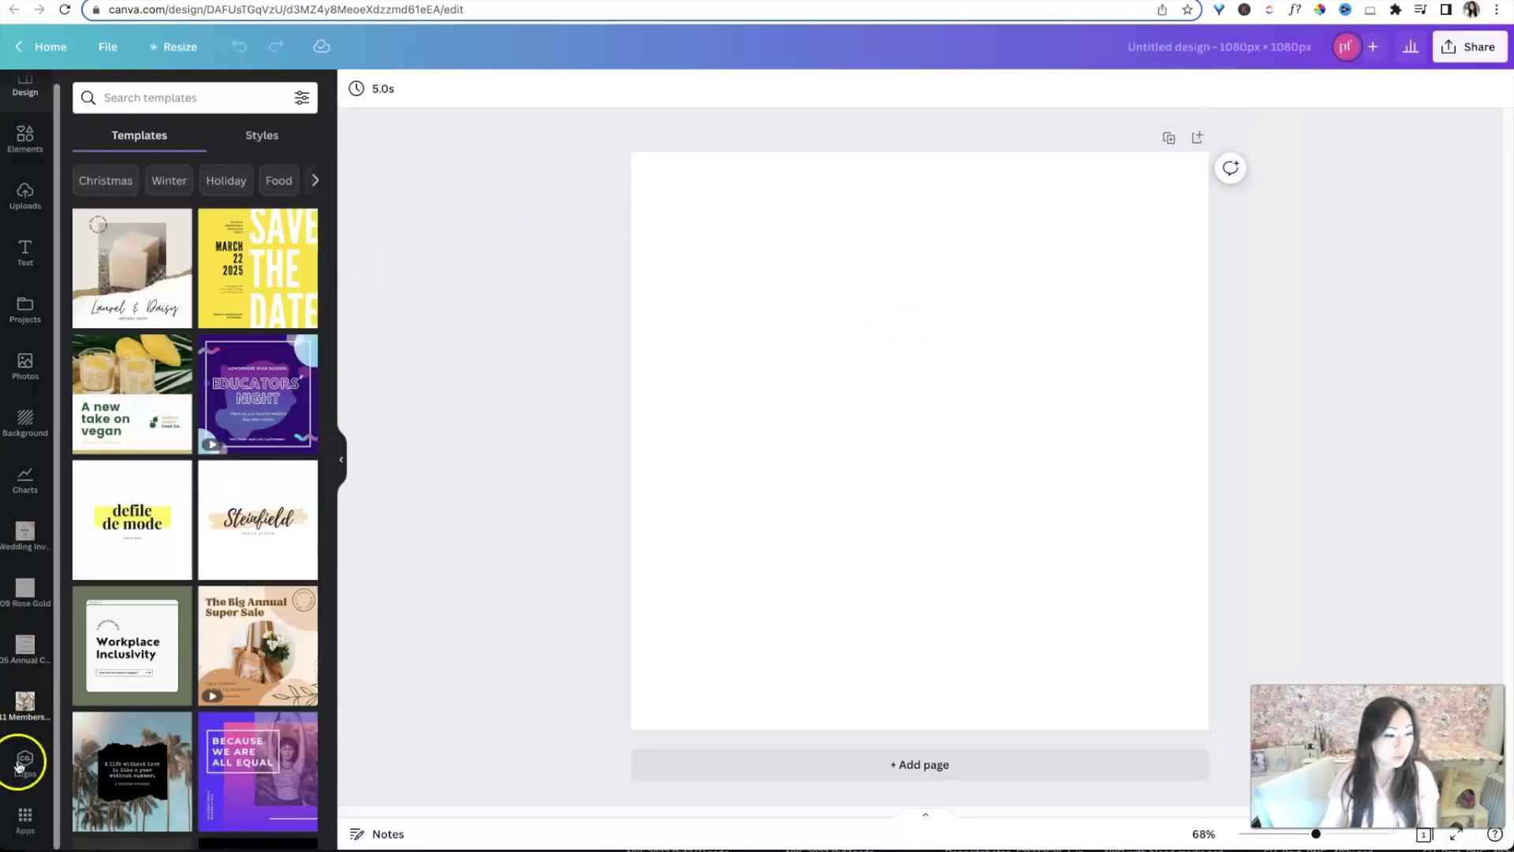
Open the Text to Image app and generate images for 'cute kitten playing with string'
click(25, 826)
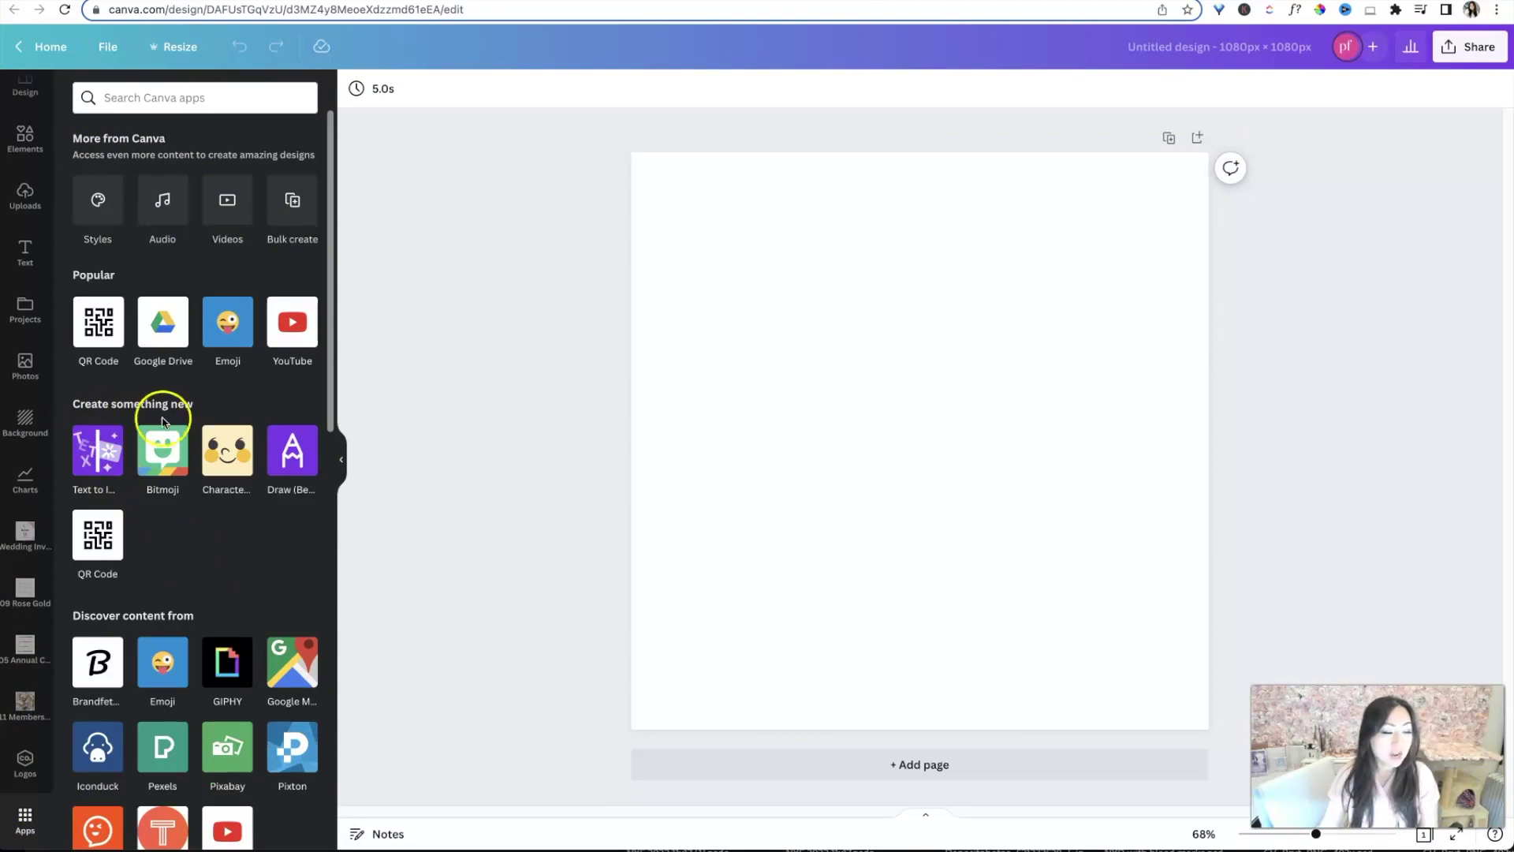
click(102, 456)
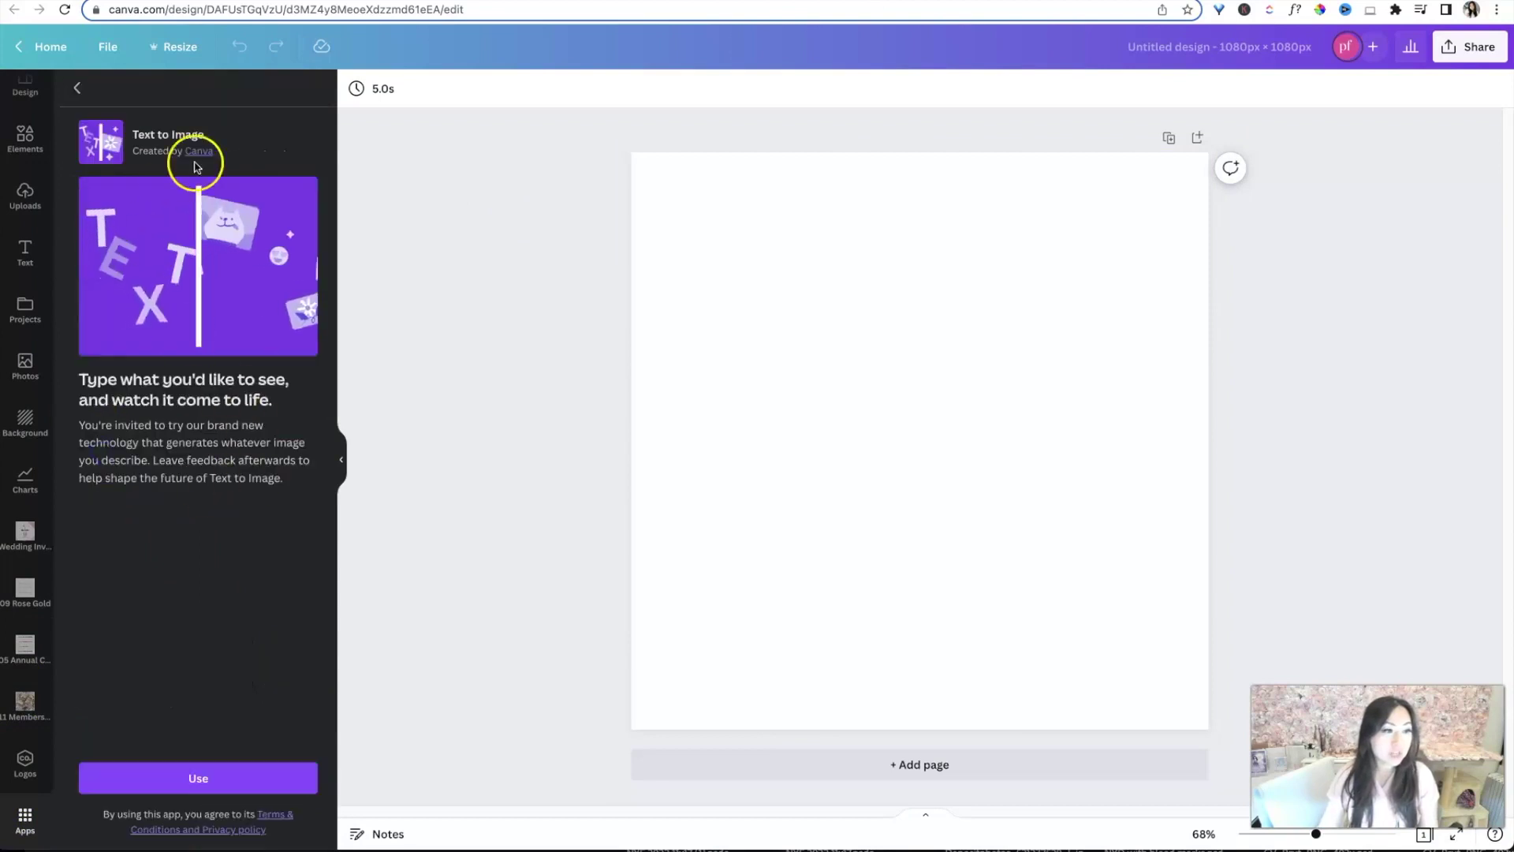
click(212, 781)
click(179, 166)
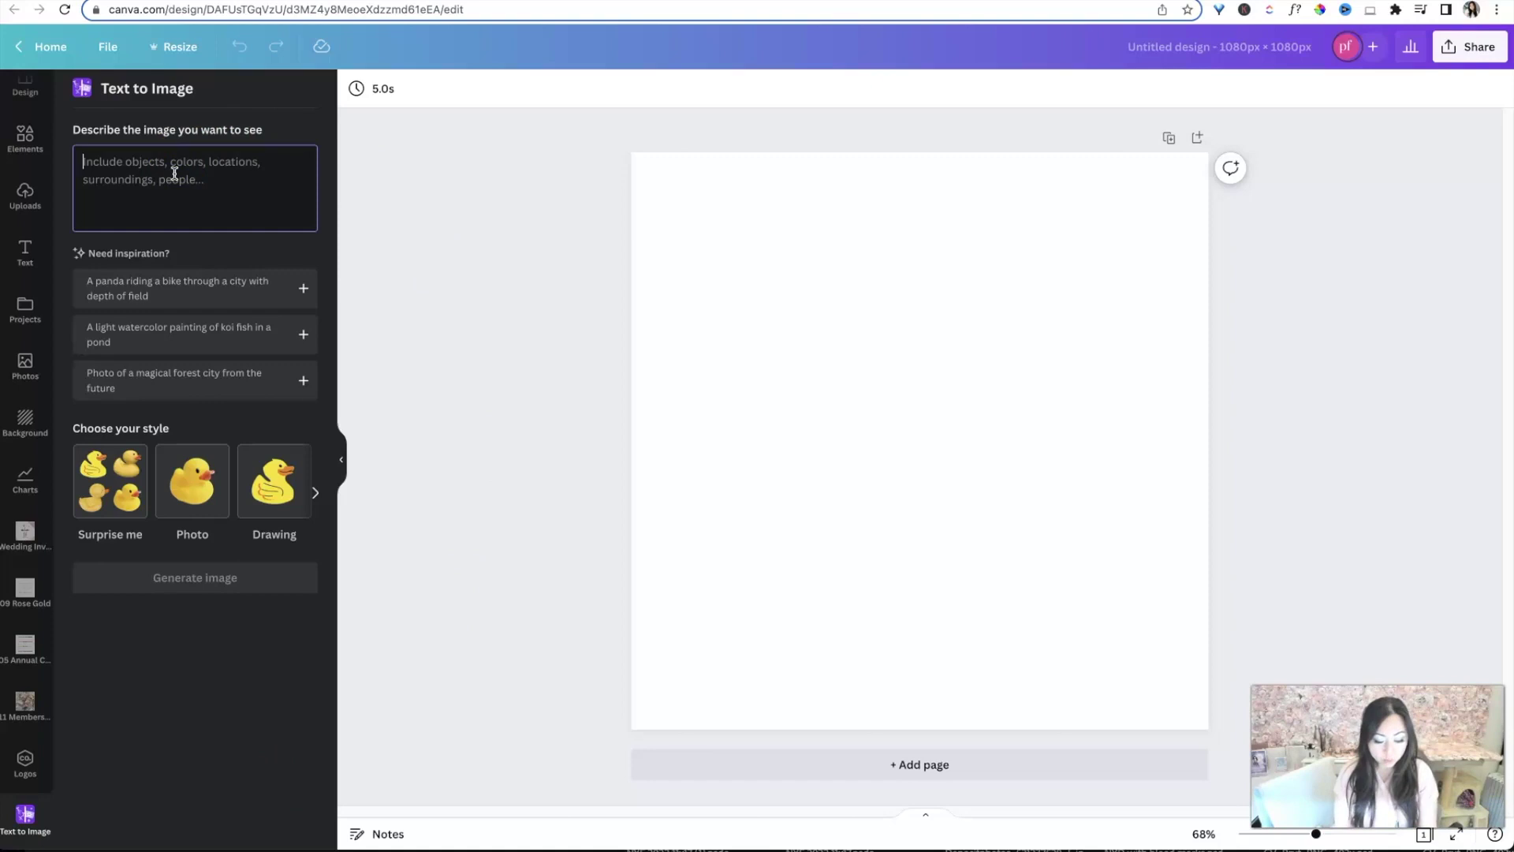
text(cute kitten playing with string)
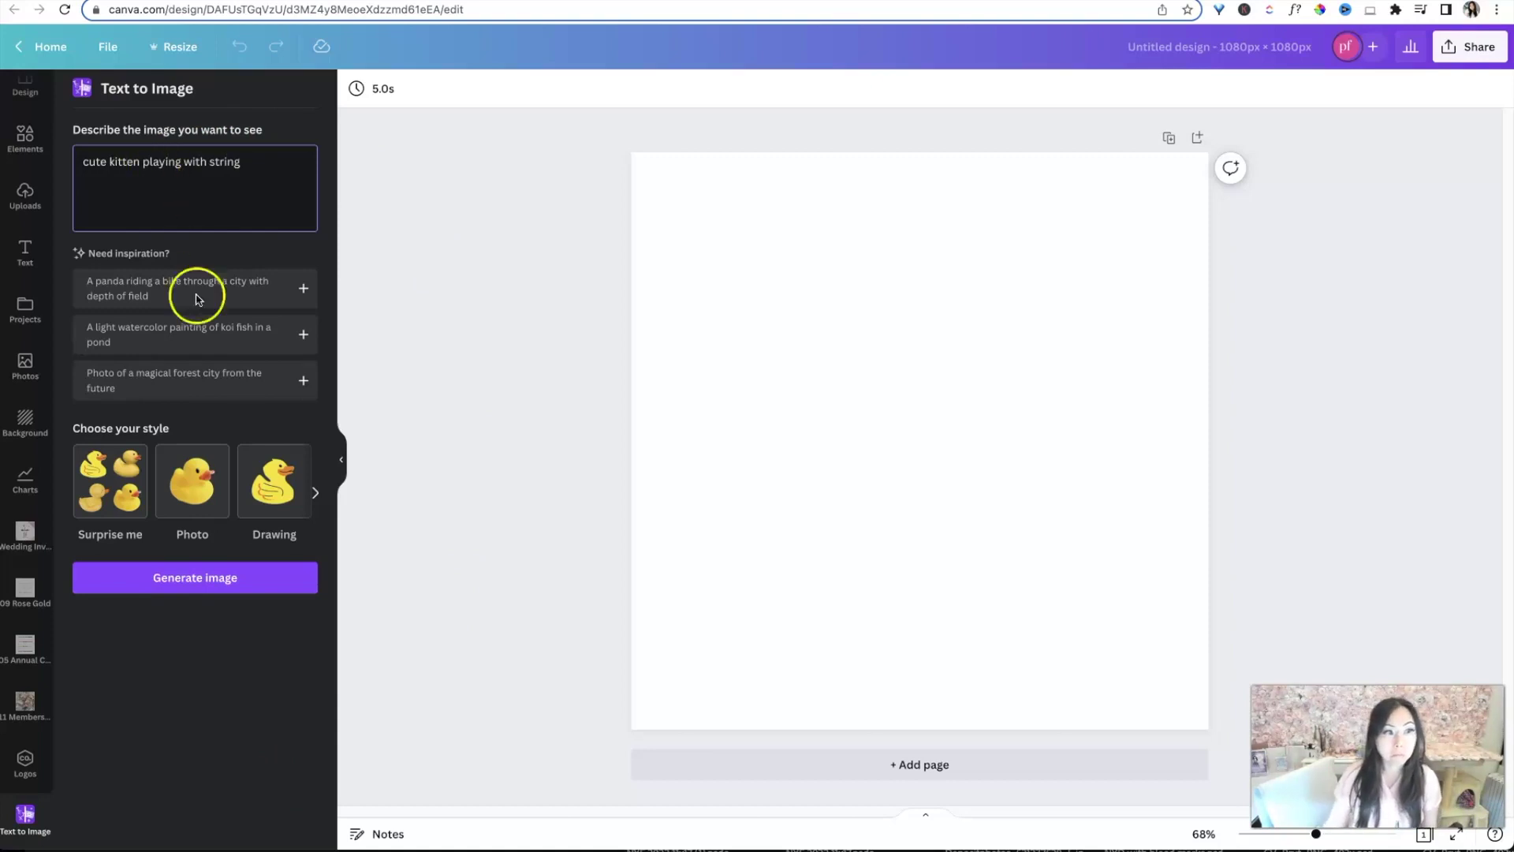
click(189, 580)
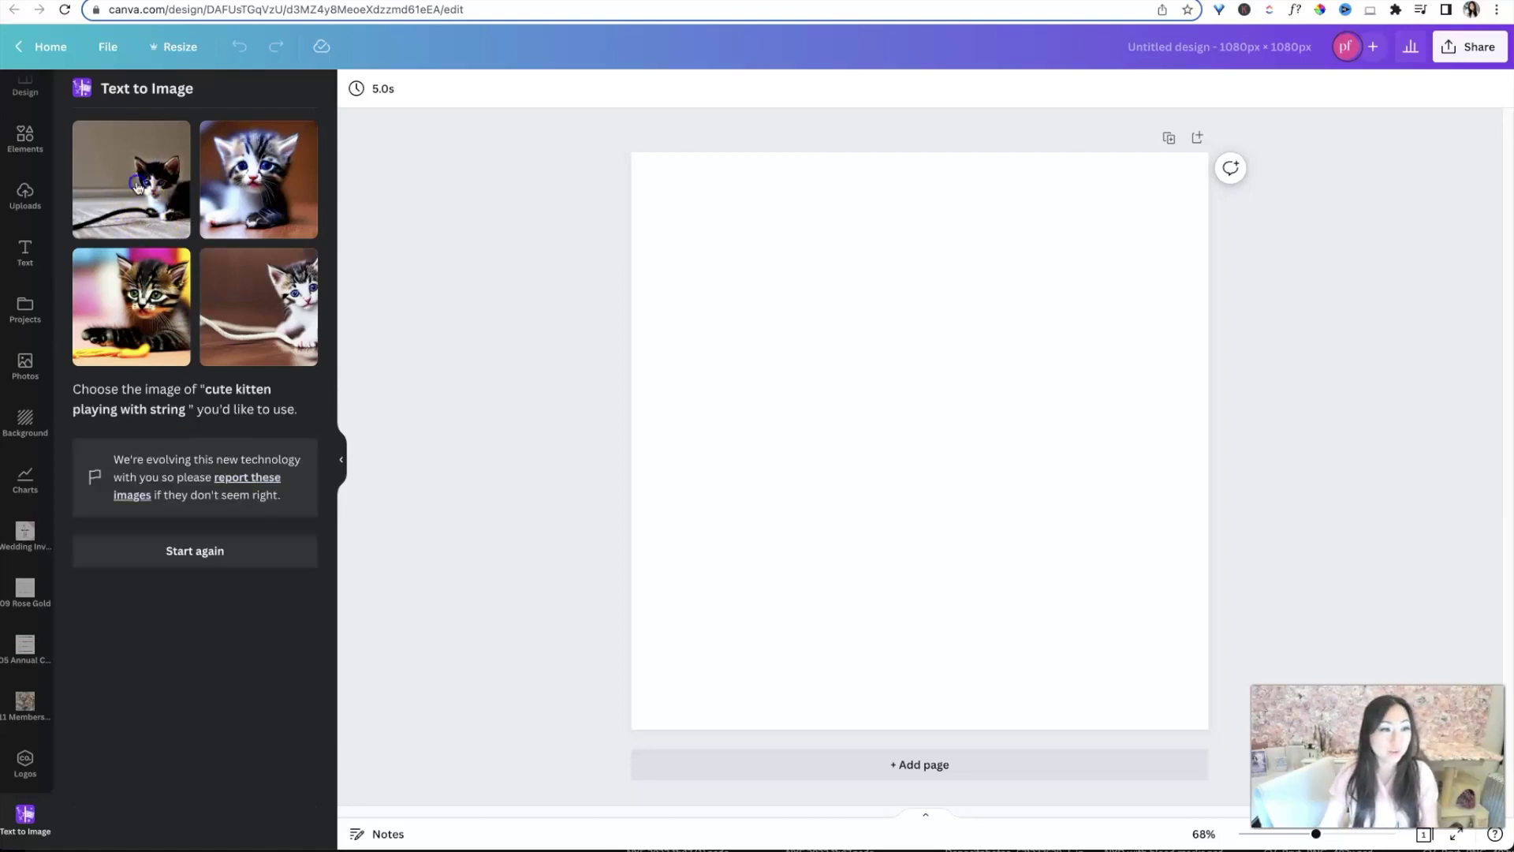
Place the first kitten top-left, resized to 404×404, and the second kitten top-right
click(192, 215)
drag(967, 534, 841, 408)
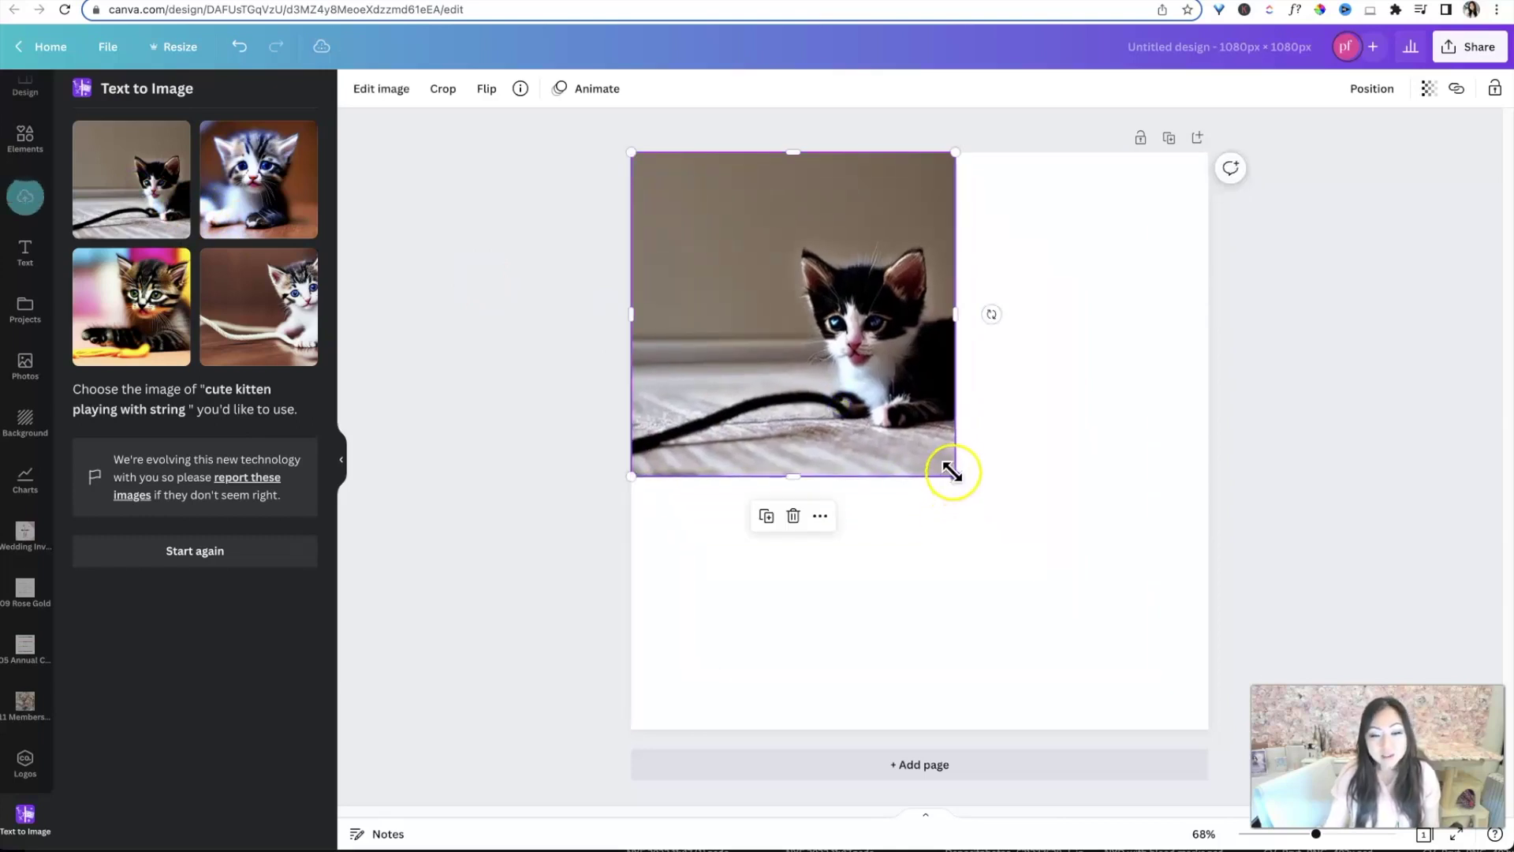
drag(953, 474, 845, 368)
click(272, 197)
drag(971, 479, 1099, 354)
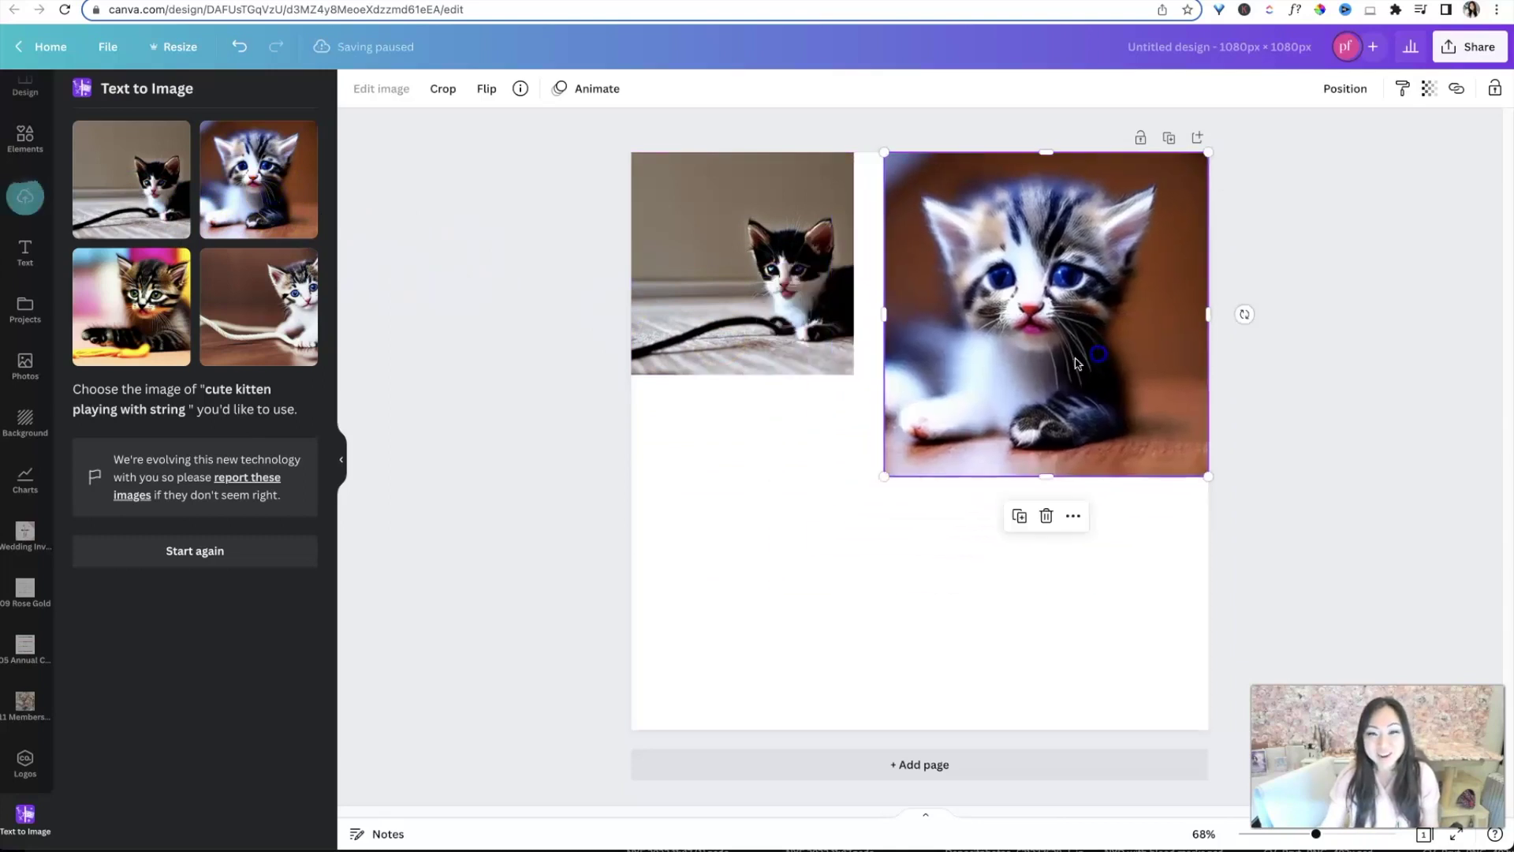
Place the colourful-background kitten bottom-left and the string kitten bottom-right
click(154, 309)
drag(996, 524, 870, 620)
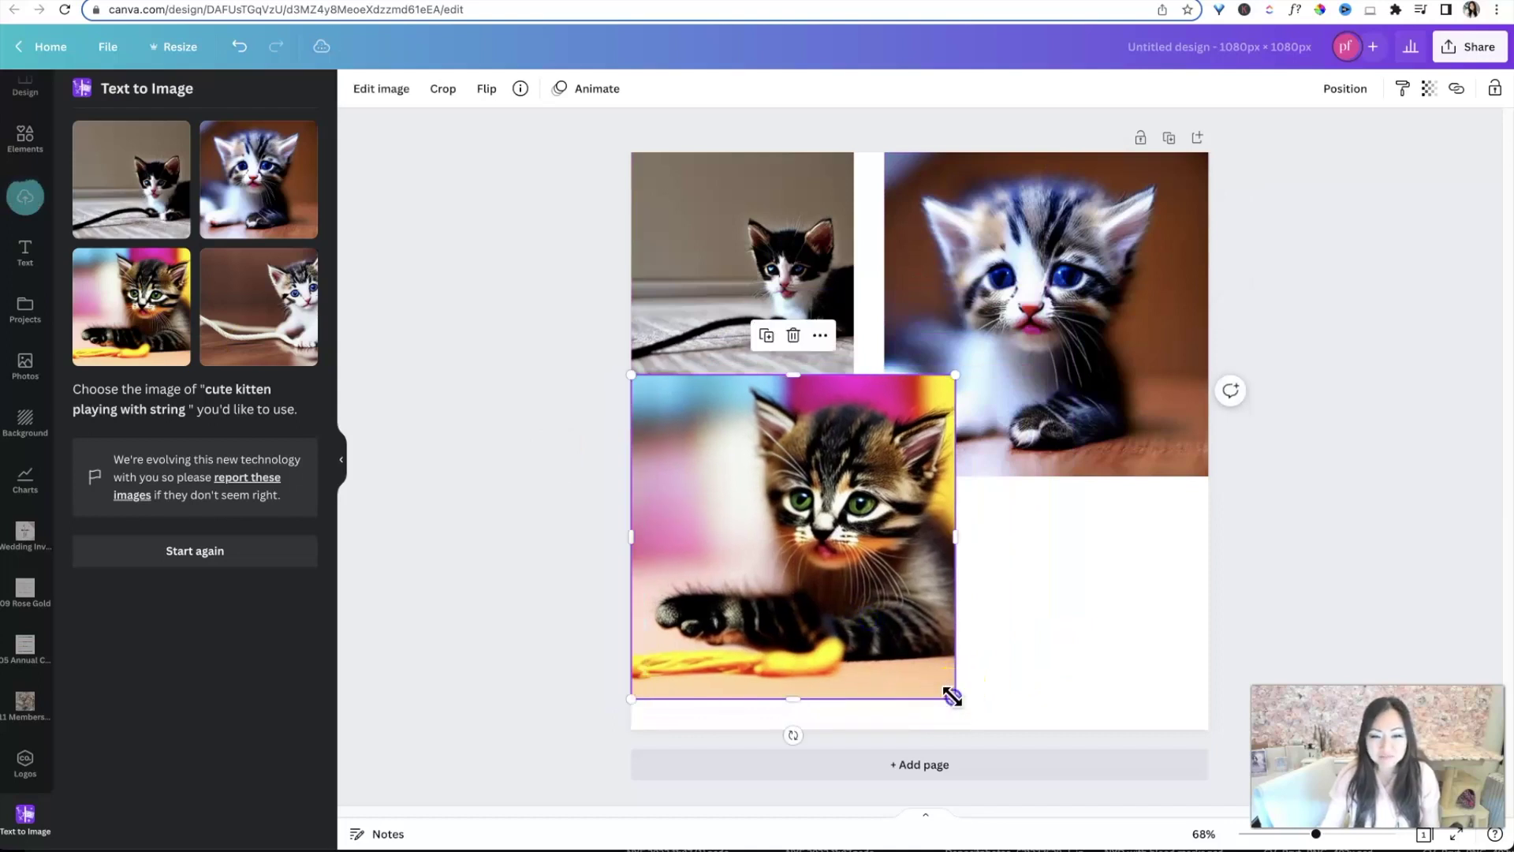
click(259, 306)
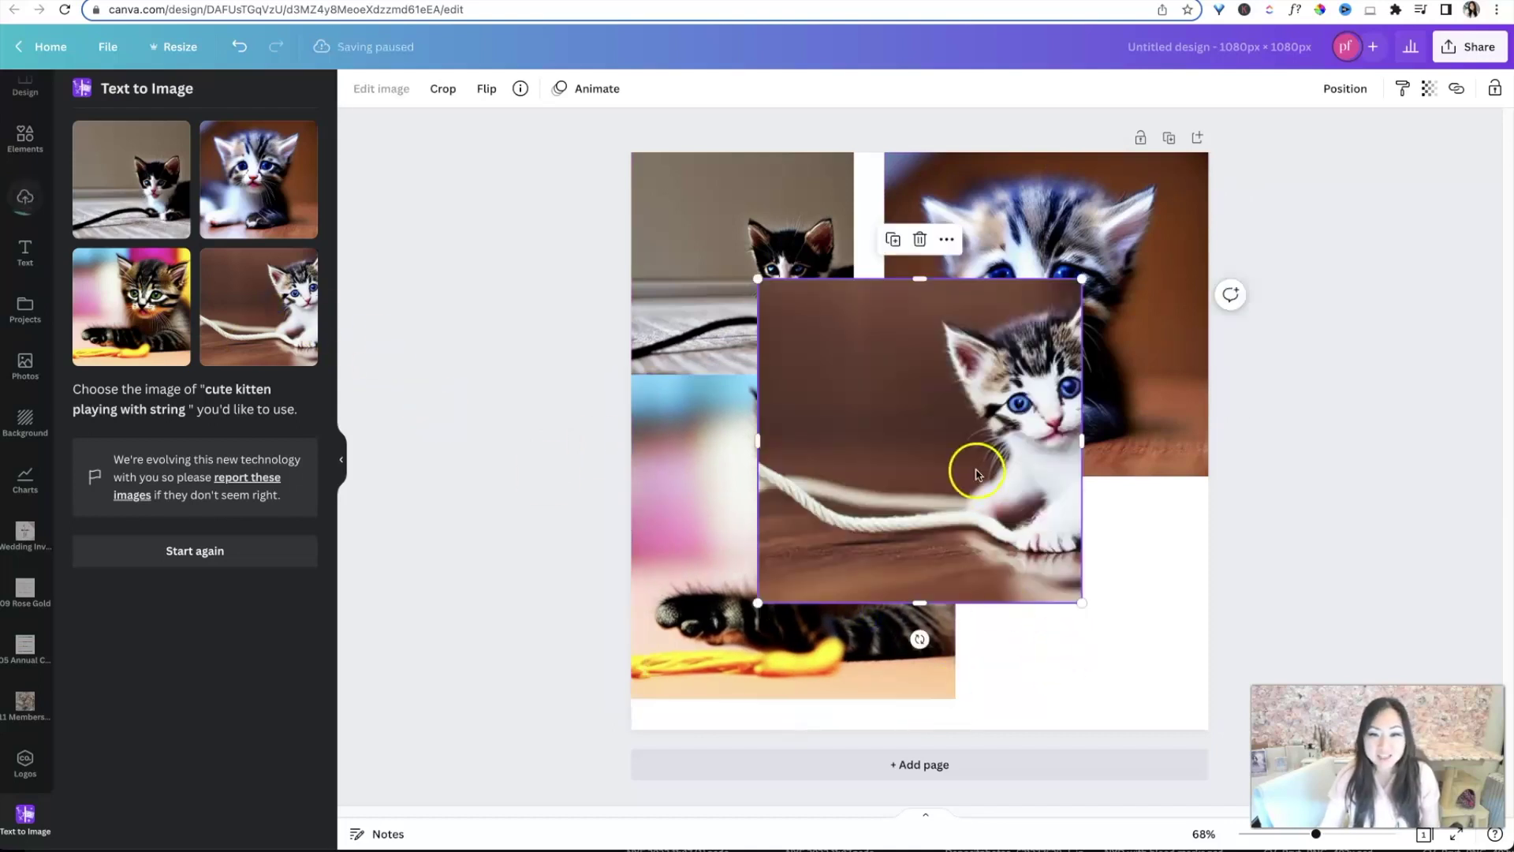
drag(977, 466, 1108, 605)
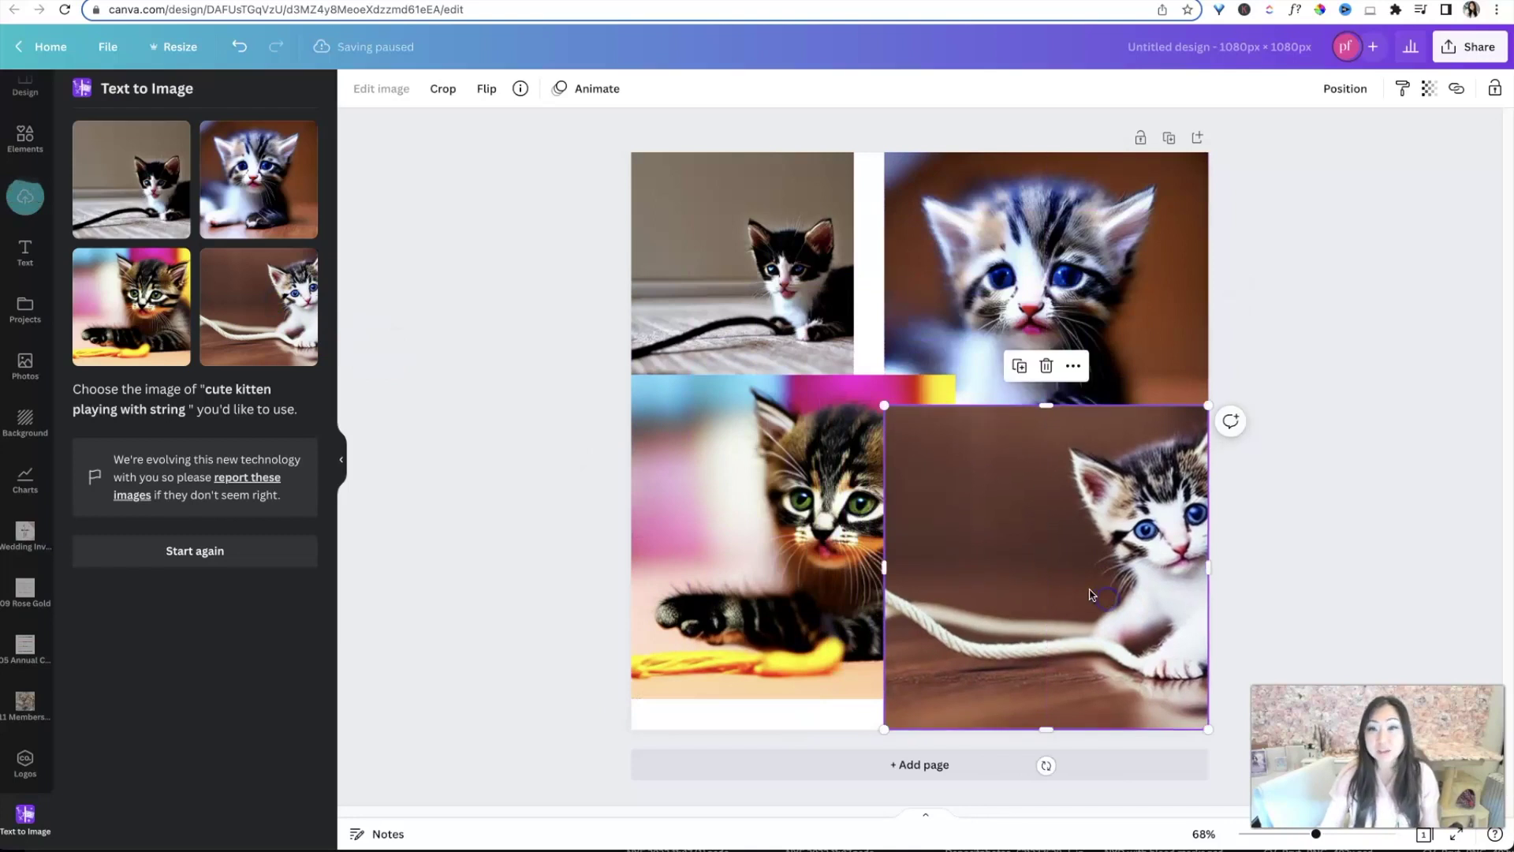
click(578, 418)
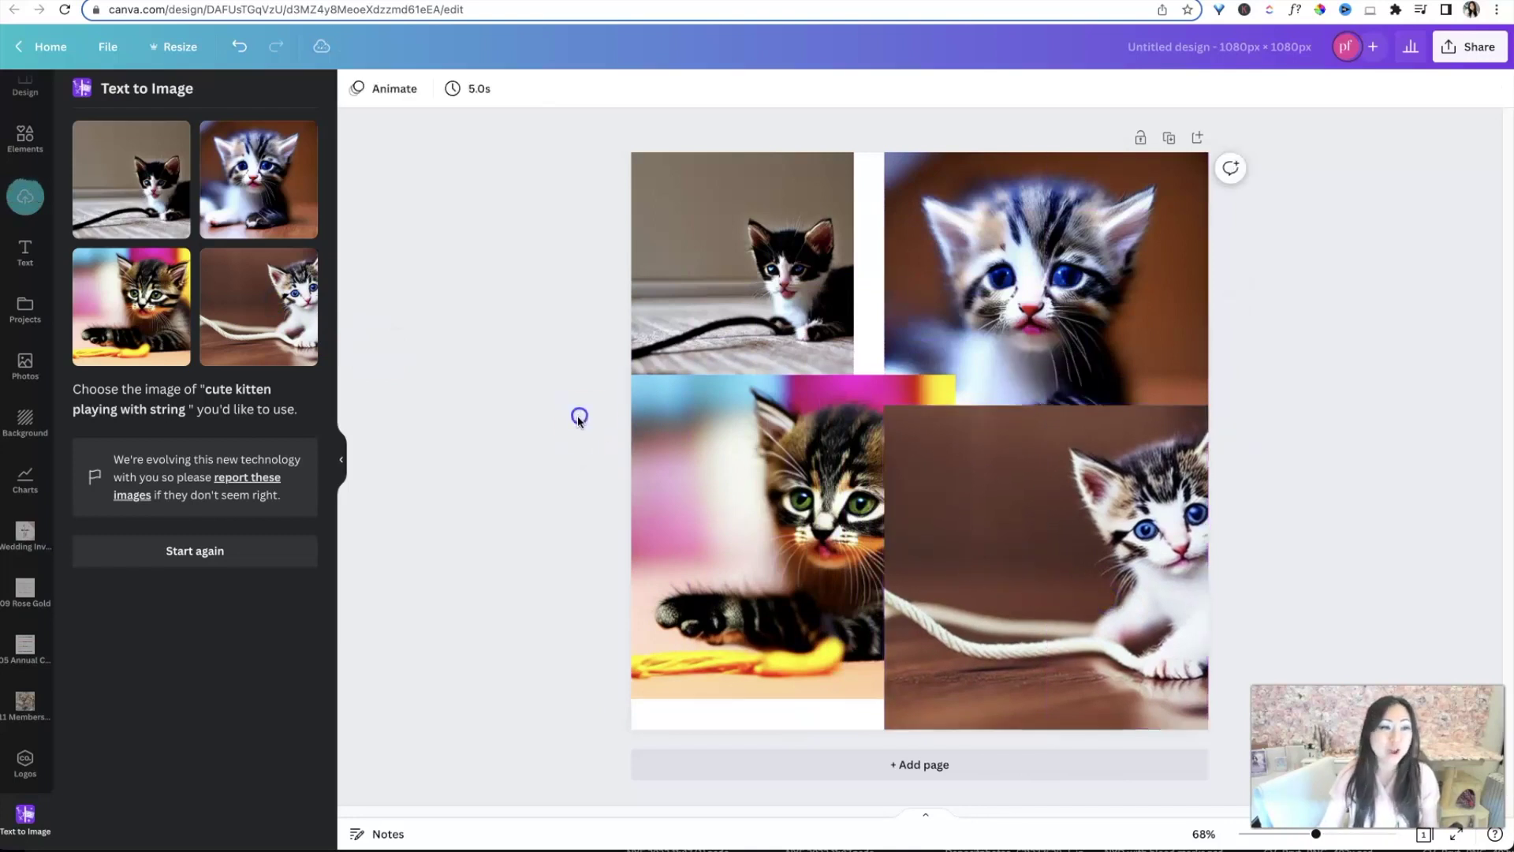
Replace the prompt with 'red sportscar with flames behind it' and generate new images
click(235, 550)
click(199, 183)
key(super+a)
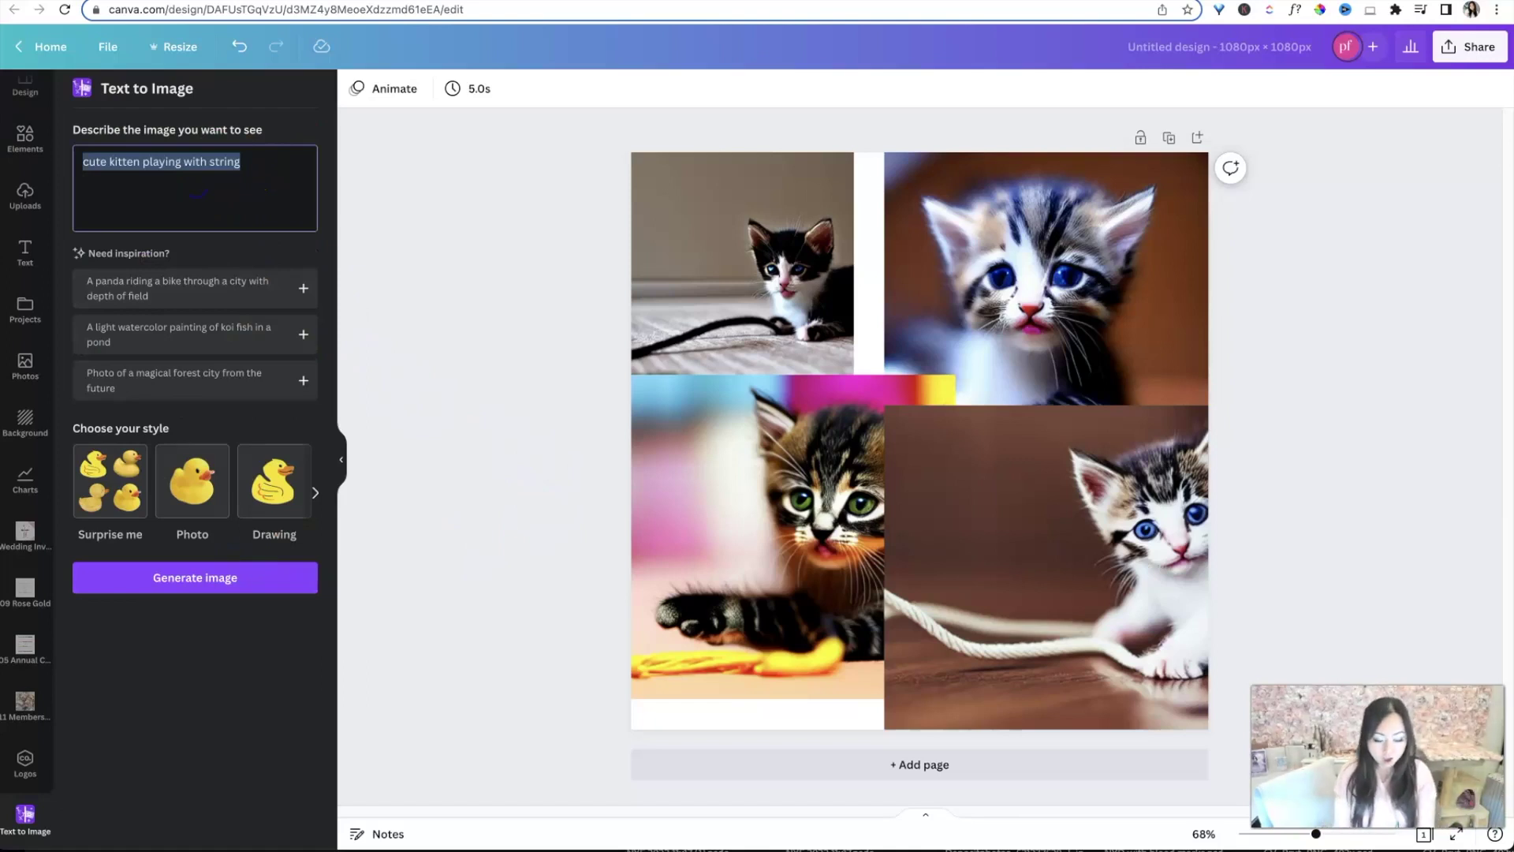
text(red)
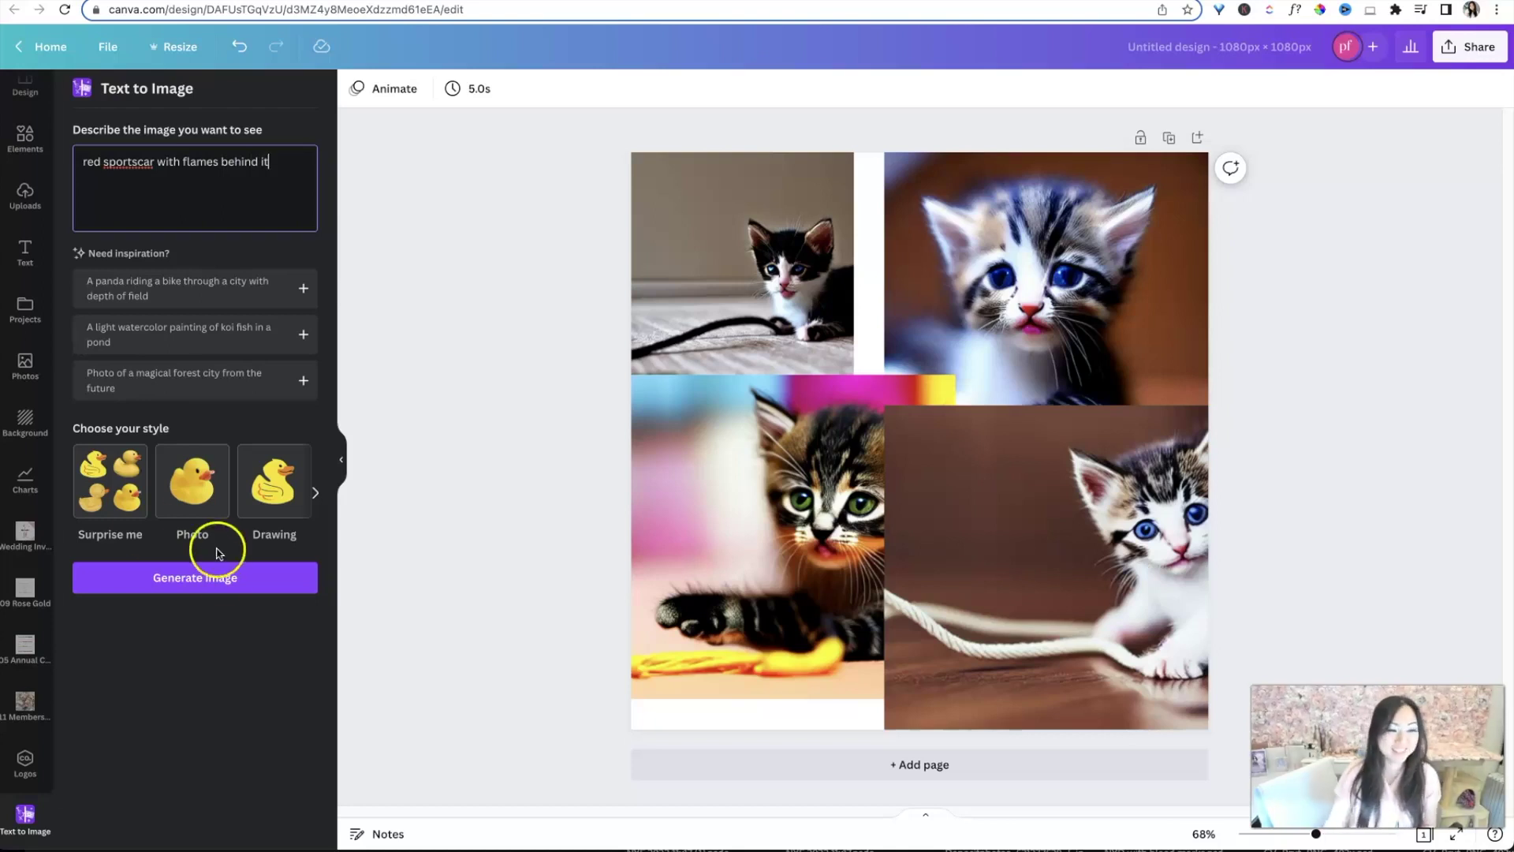
click(225, 580)
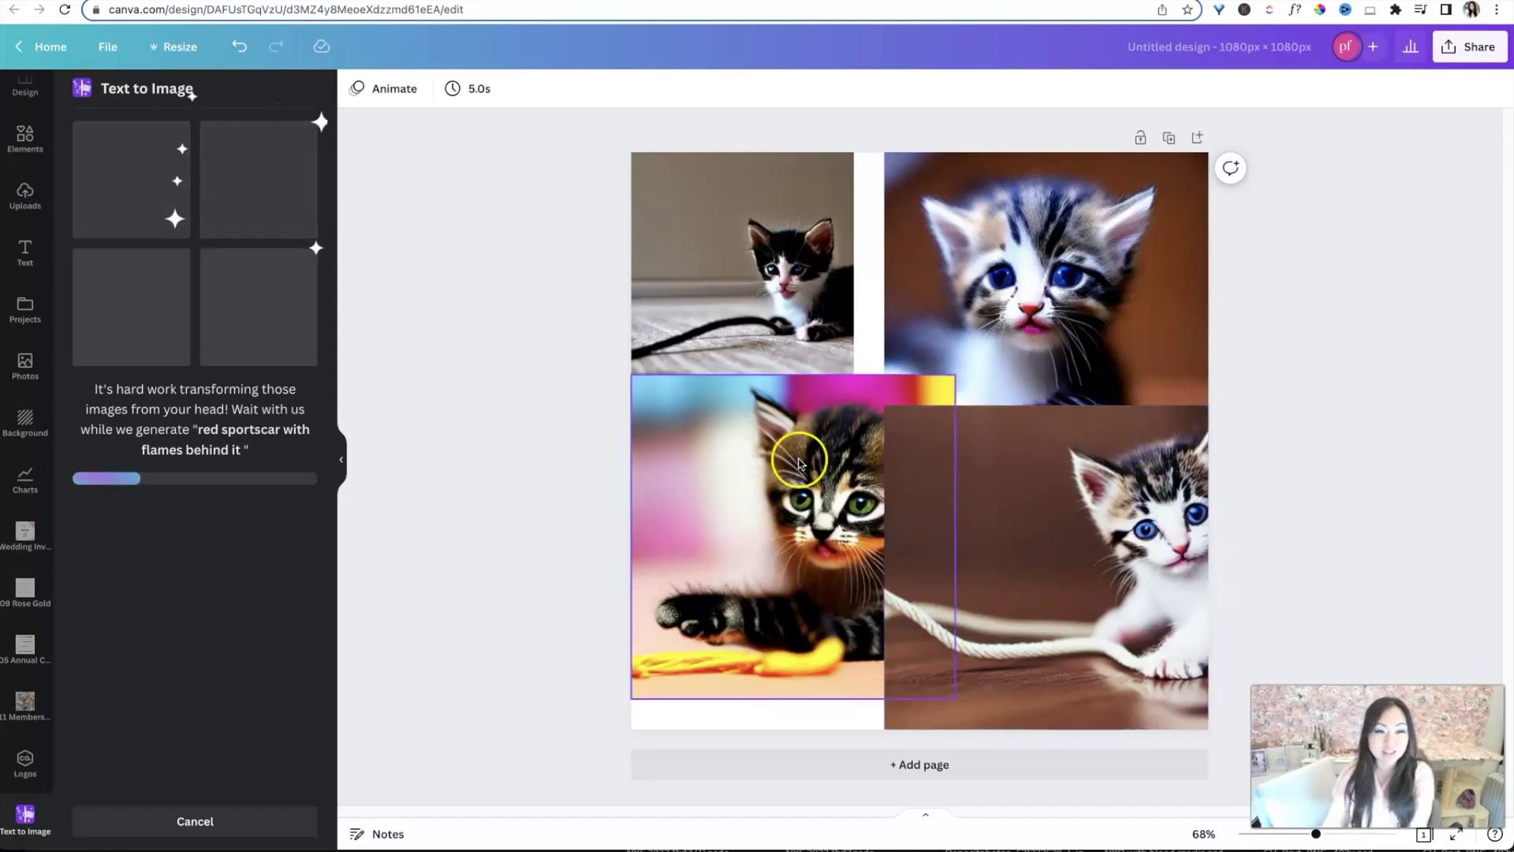
Delete all four kitten pictures from the page
click(1049, 442)
key(Delete)
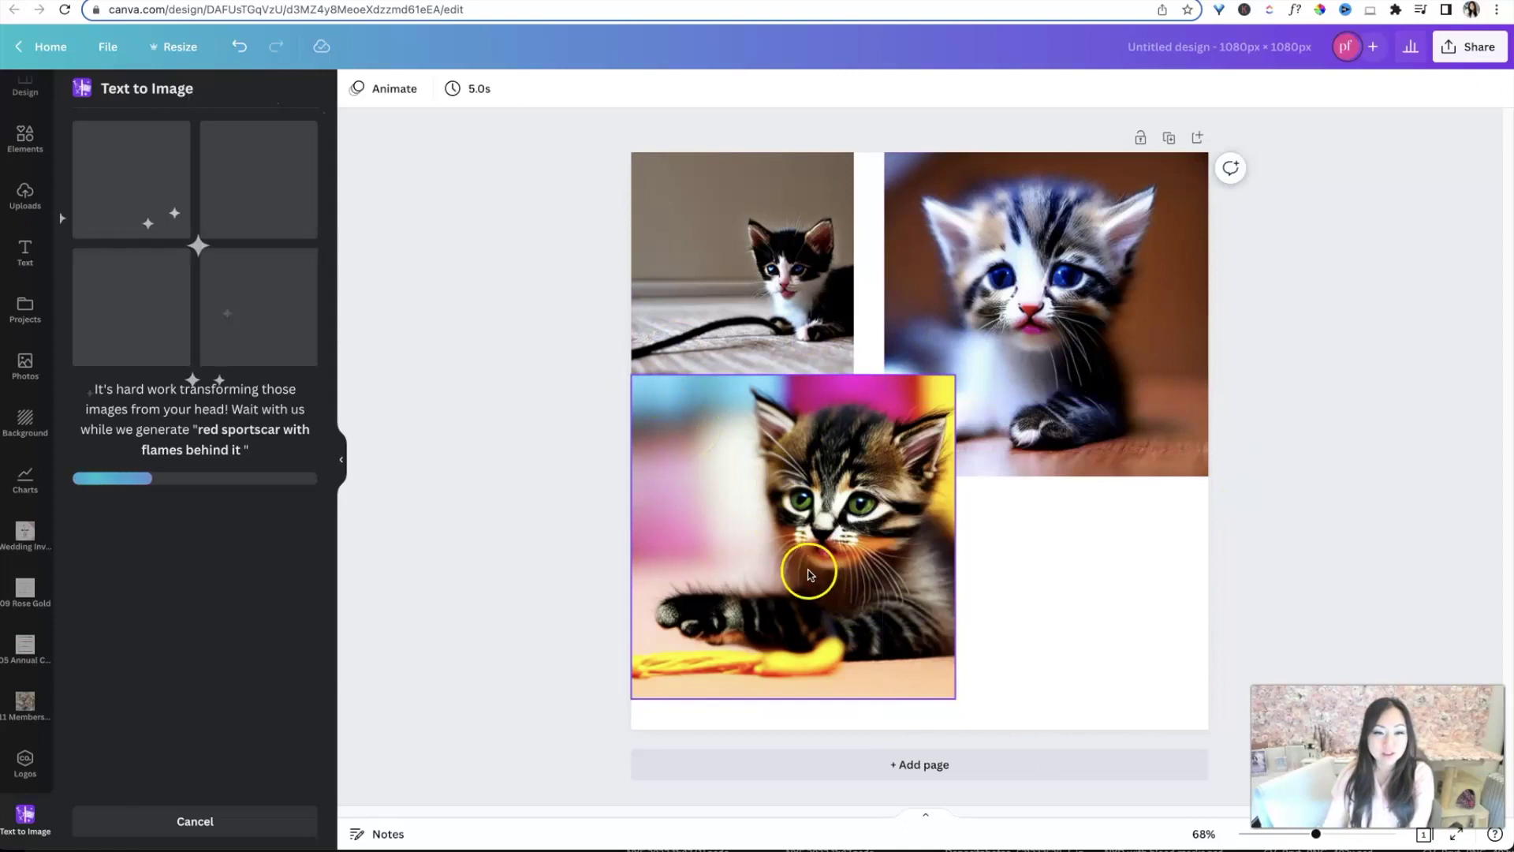
click(806, 571)
key(Delete)
click(1098, 337)
key(Delete)
click(739, 306)
key(Delete)
click(740, 401)
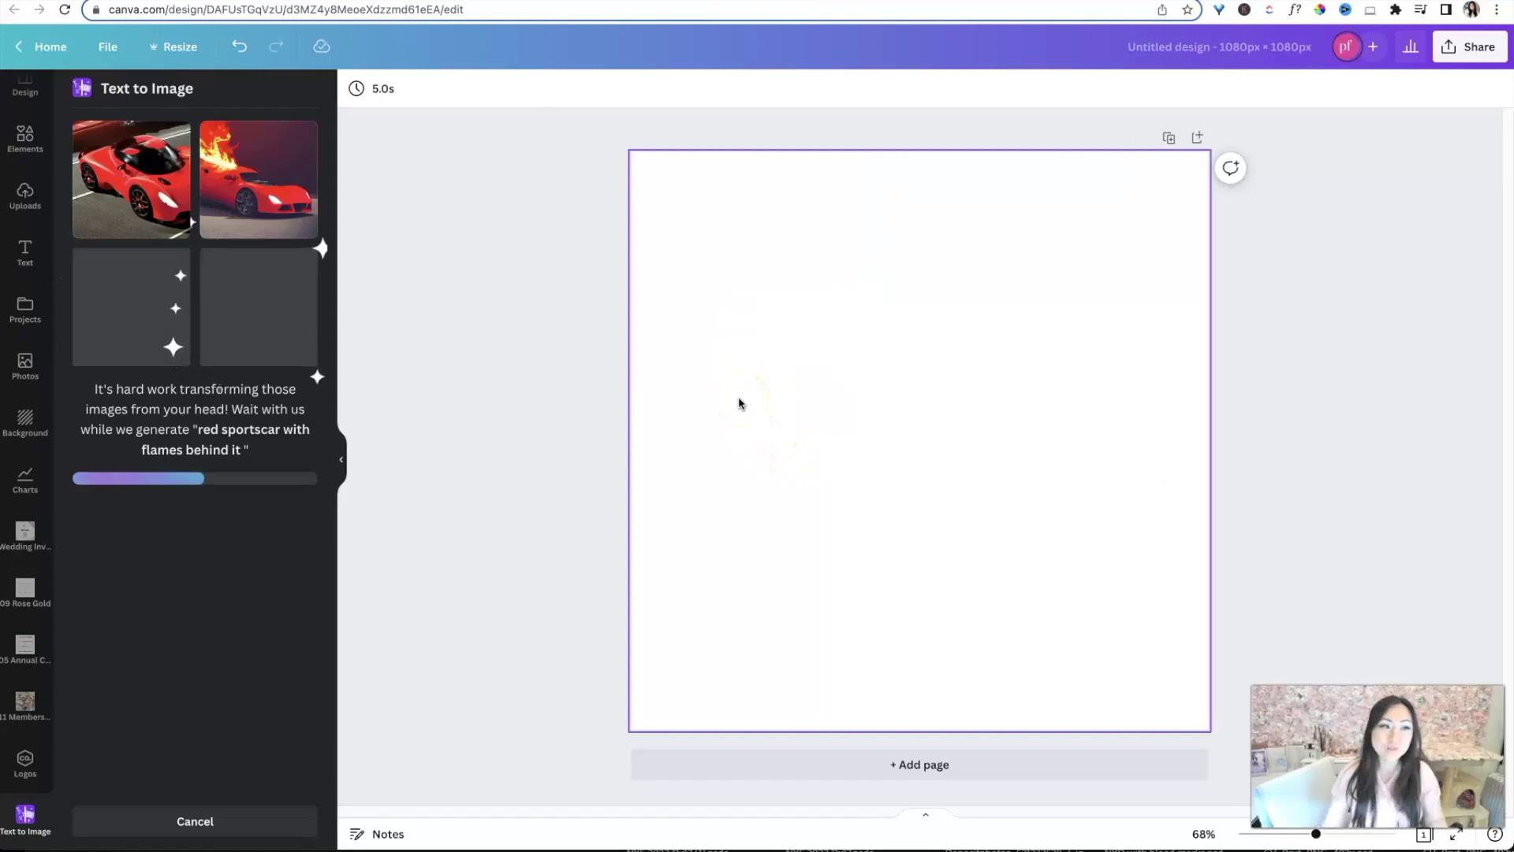
click(712, 404)
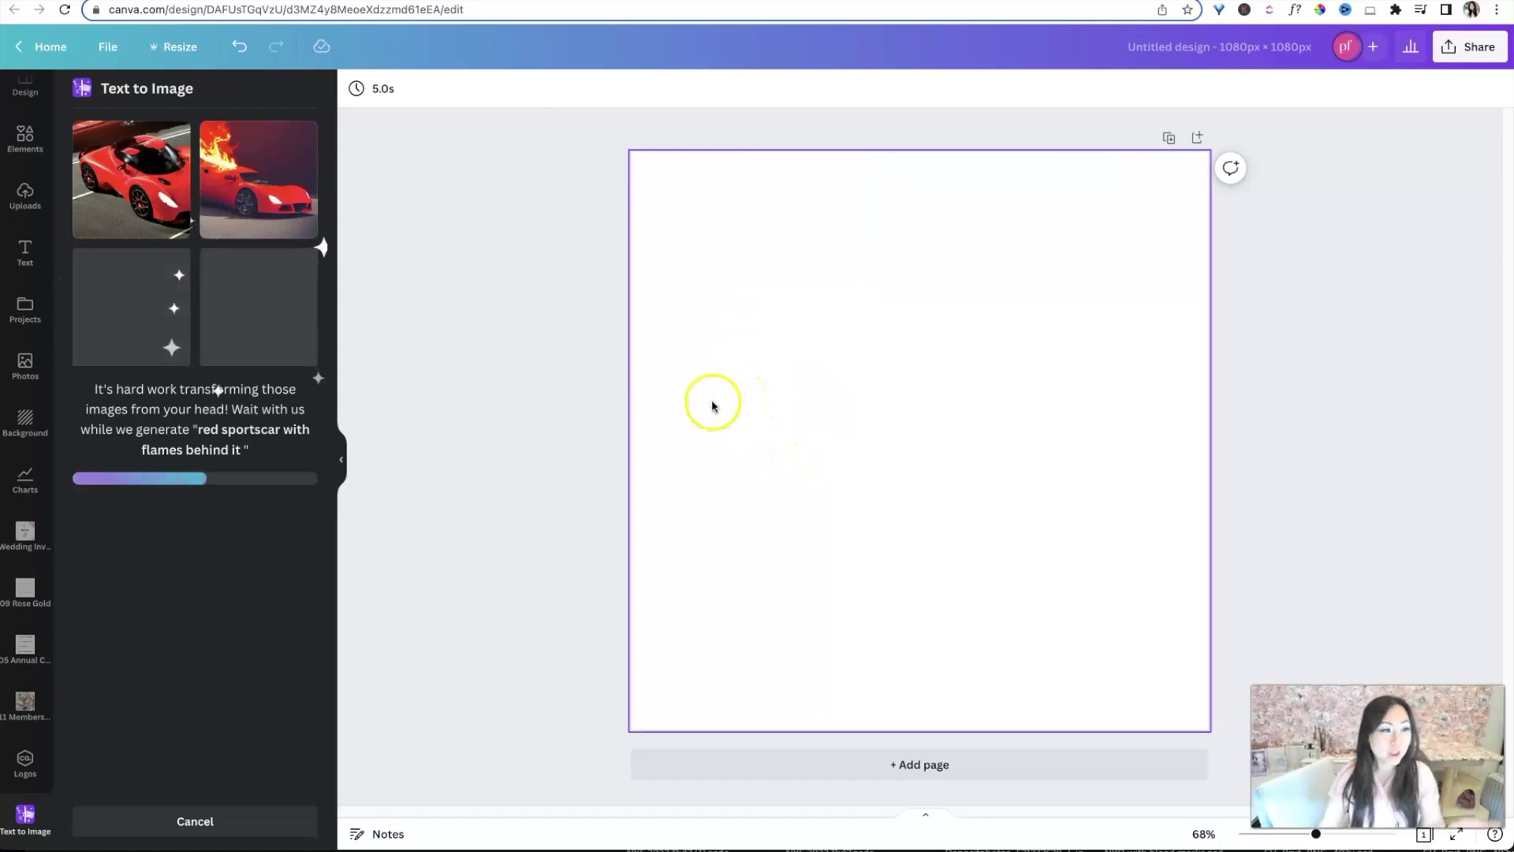
click(263, 271)
click(158, 203)
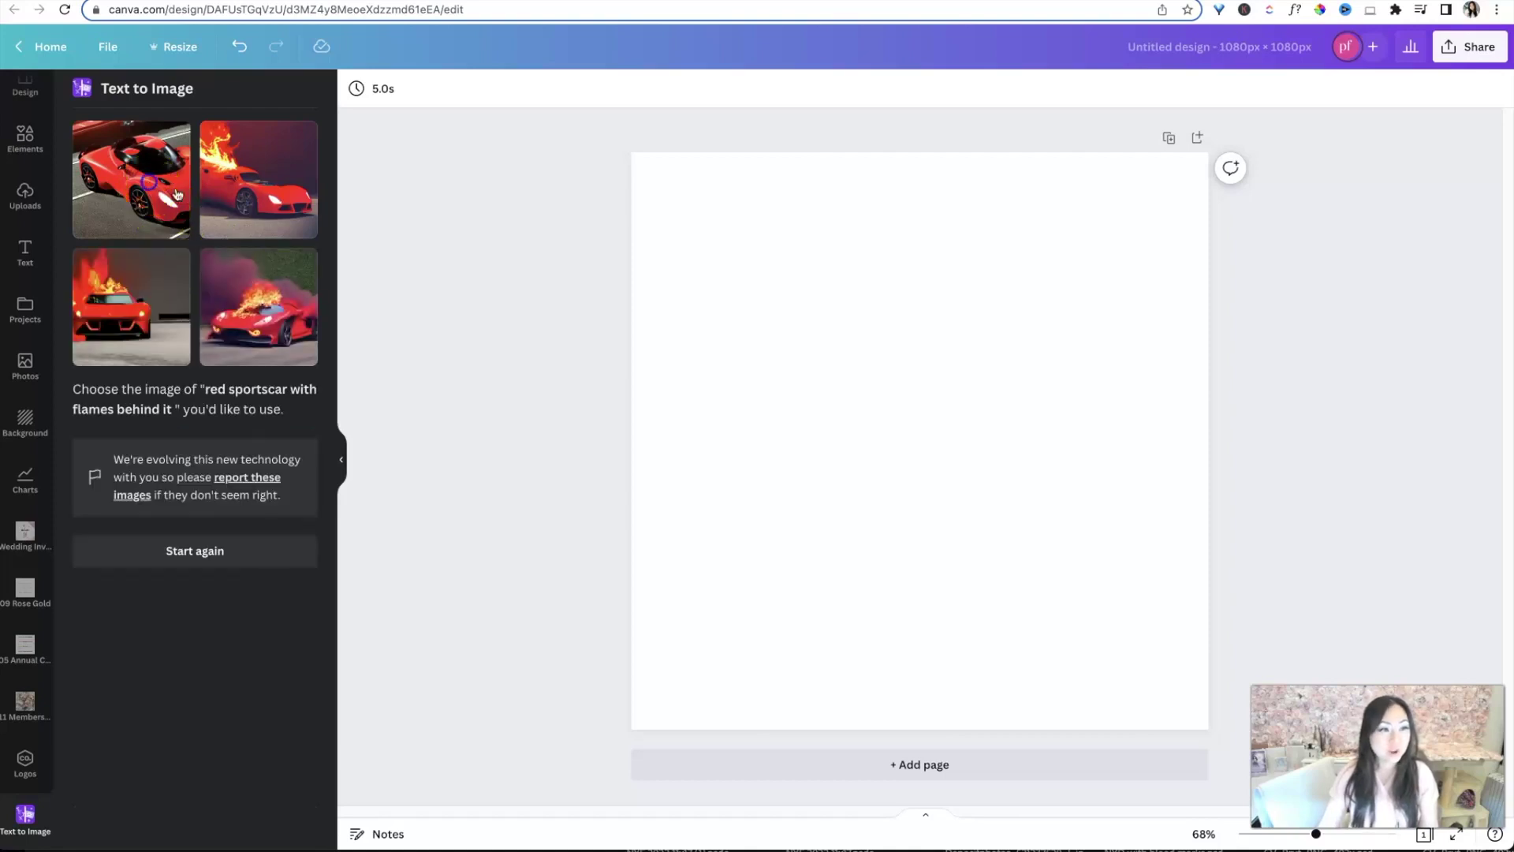
Place the first sportscar top-left at quarter size, removing an accidental full-page car background
click(169, 197)
click(975, 420)
drag(974, 420, 848, 292)
drag(955, 477, 911, 396)
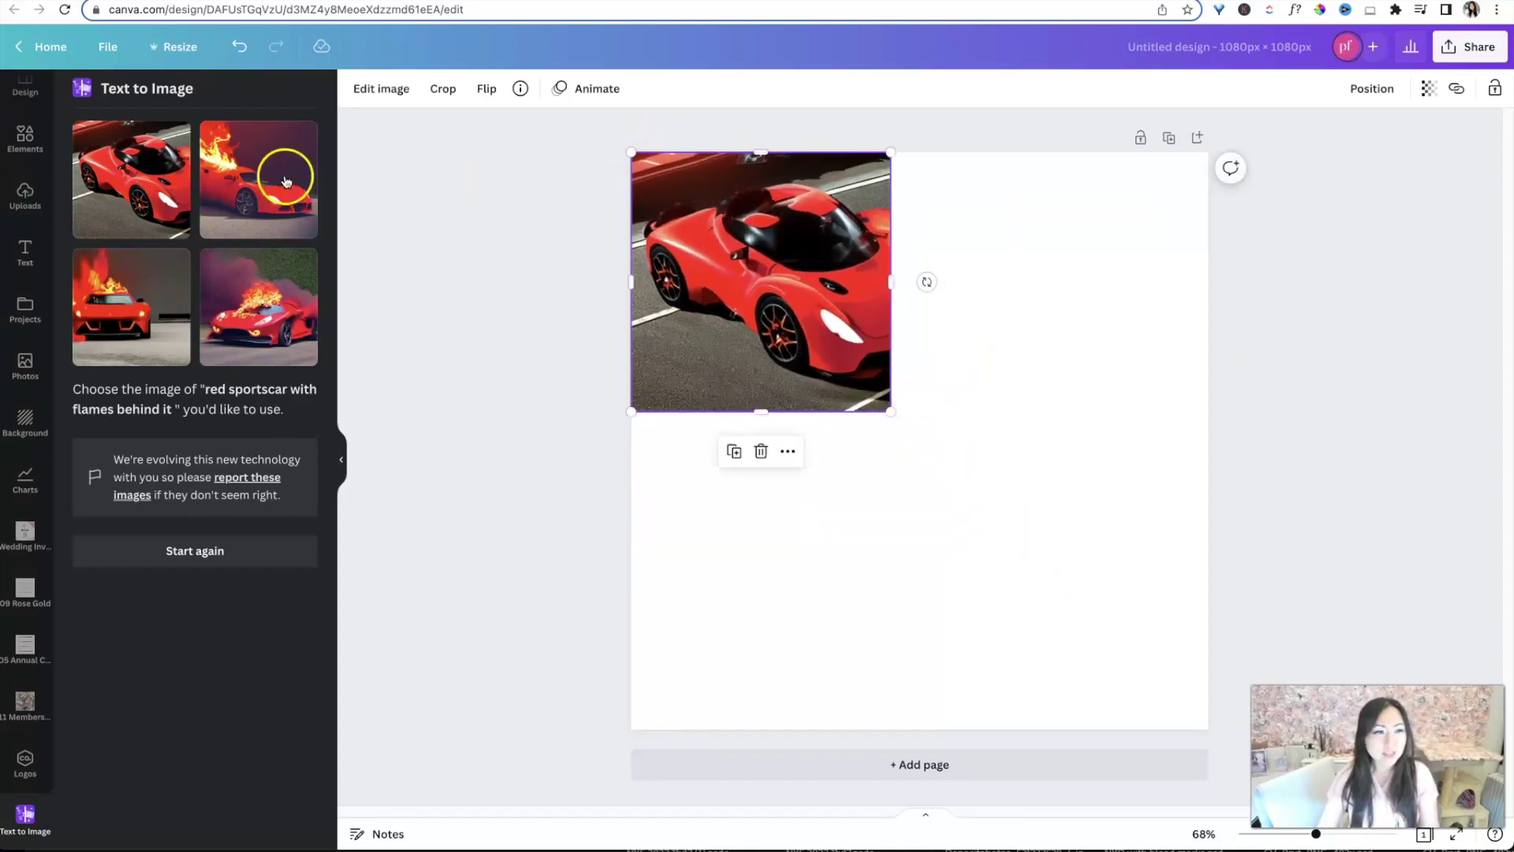
drag(290, 185, 1031, 227)
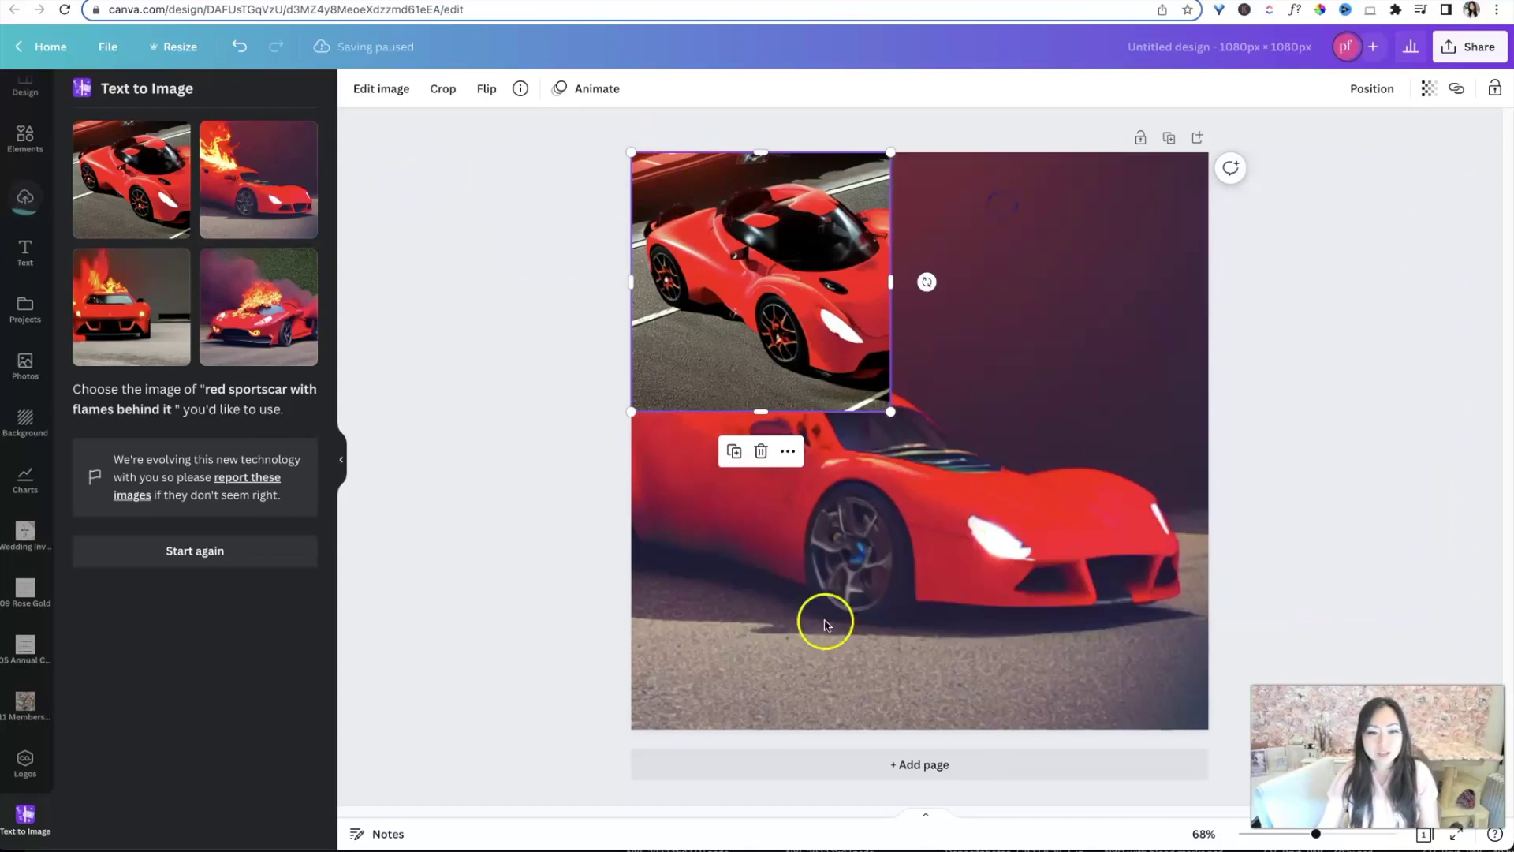
click(798, 652)
key(Delete)
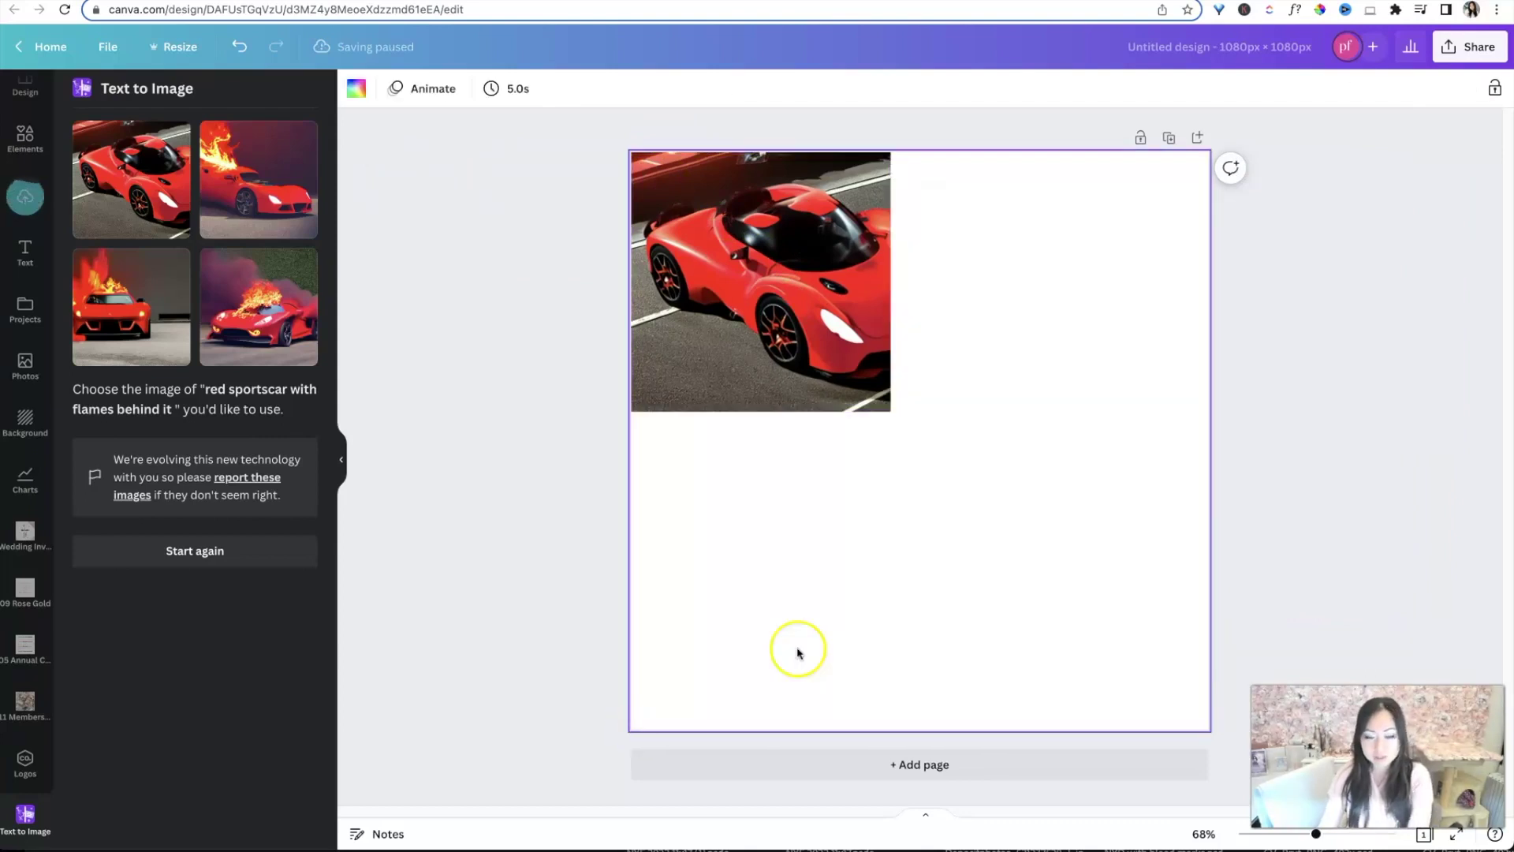
Place the other three flaming cars top-right, bottom-left and bottom-right, then delete the bottom-right one
click(256, 205)
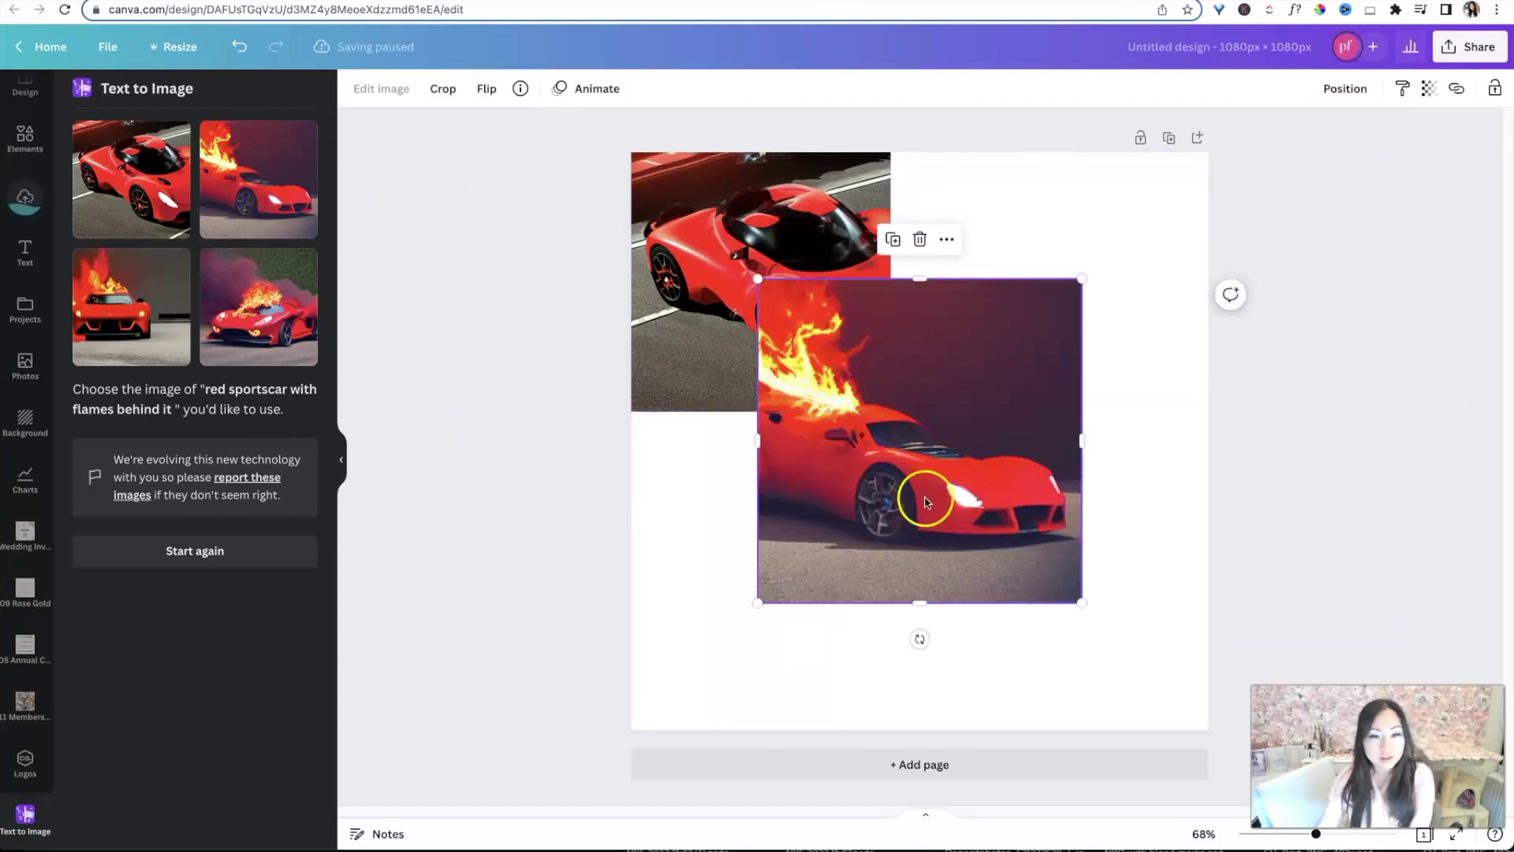
drag(923, 499, 1047, 370)
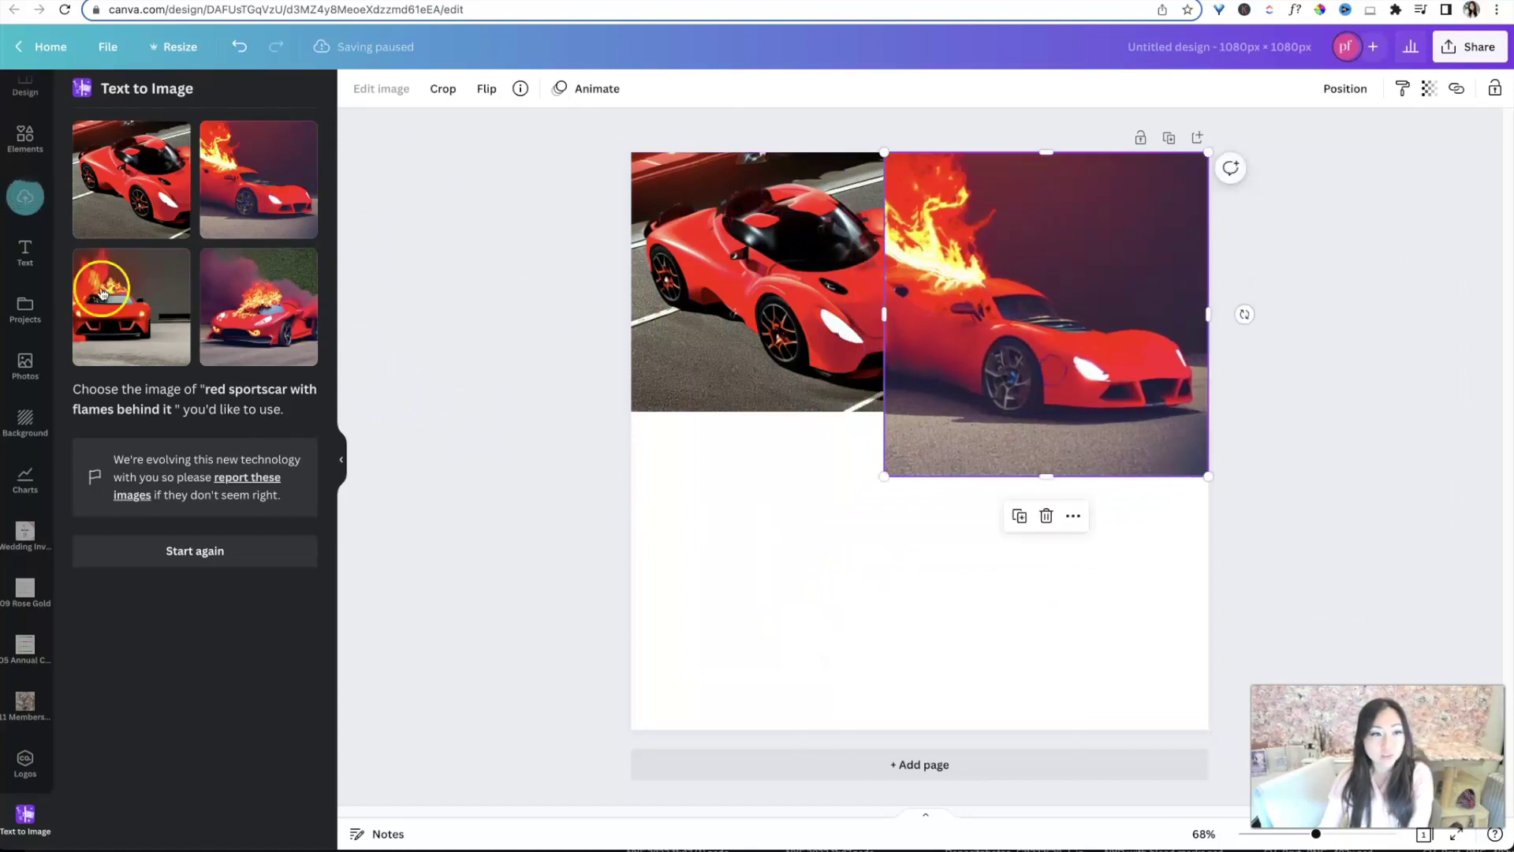
drag(128, 315, 861, 588)
drag(967, 357, 841, 483)
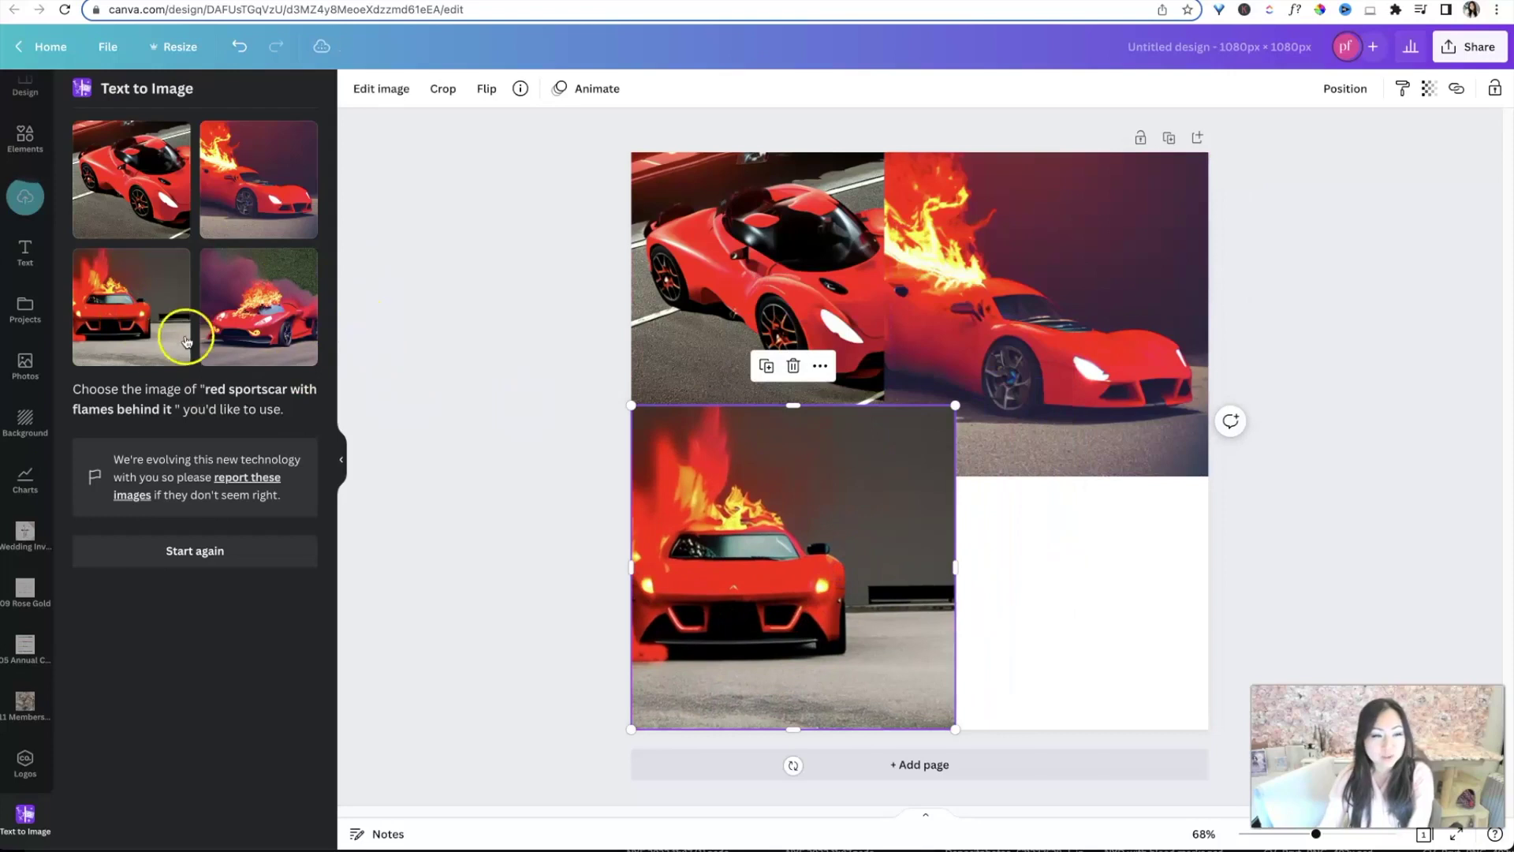
click(251, 312)
drag(990, 485, 1117, 605)
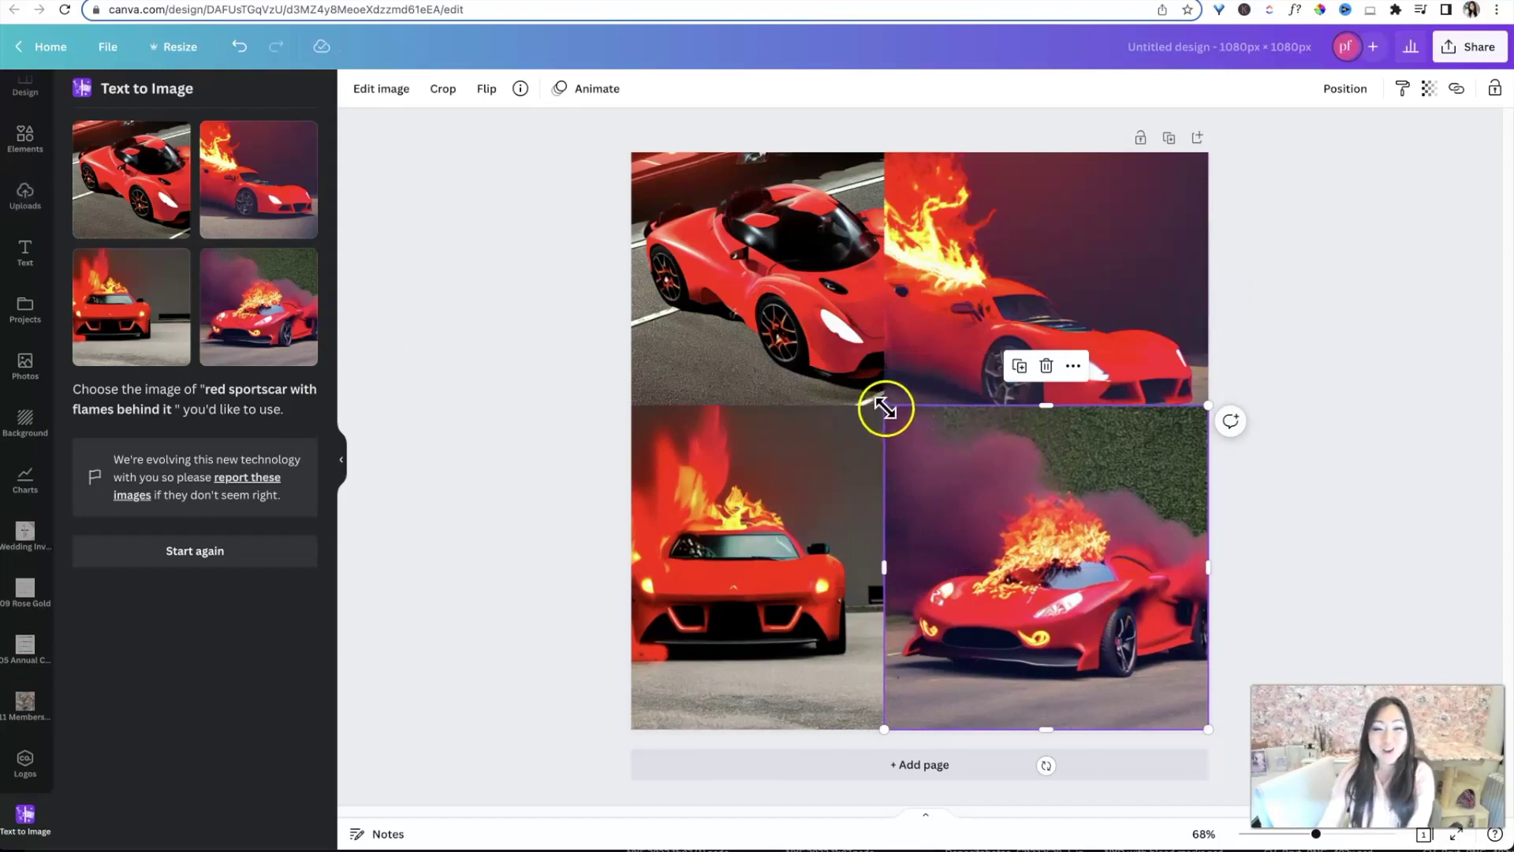
key(Delete)
click(832, 541)
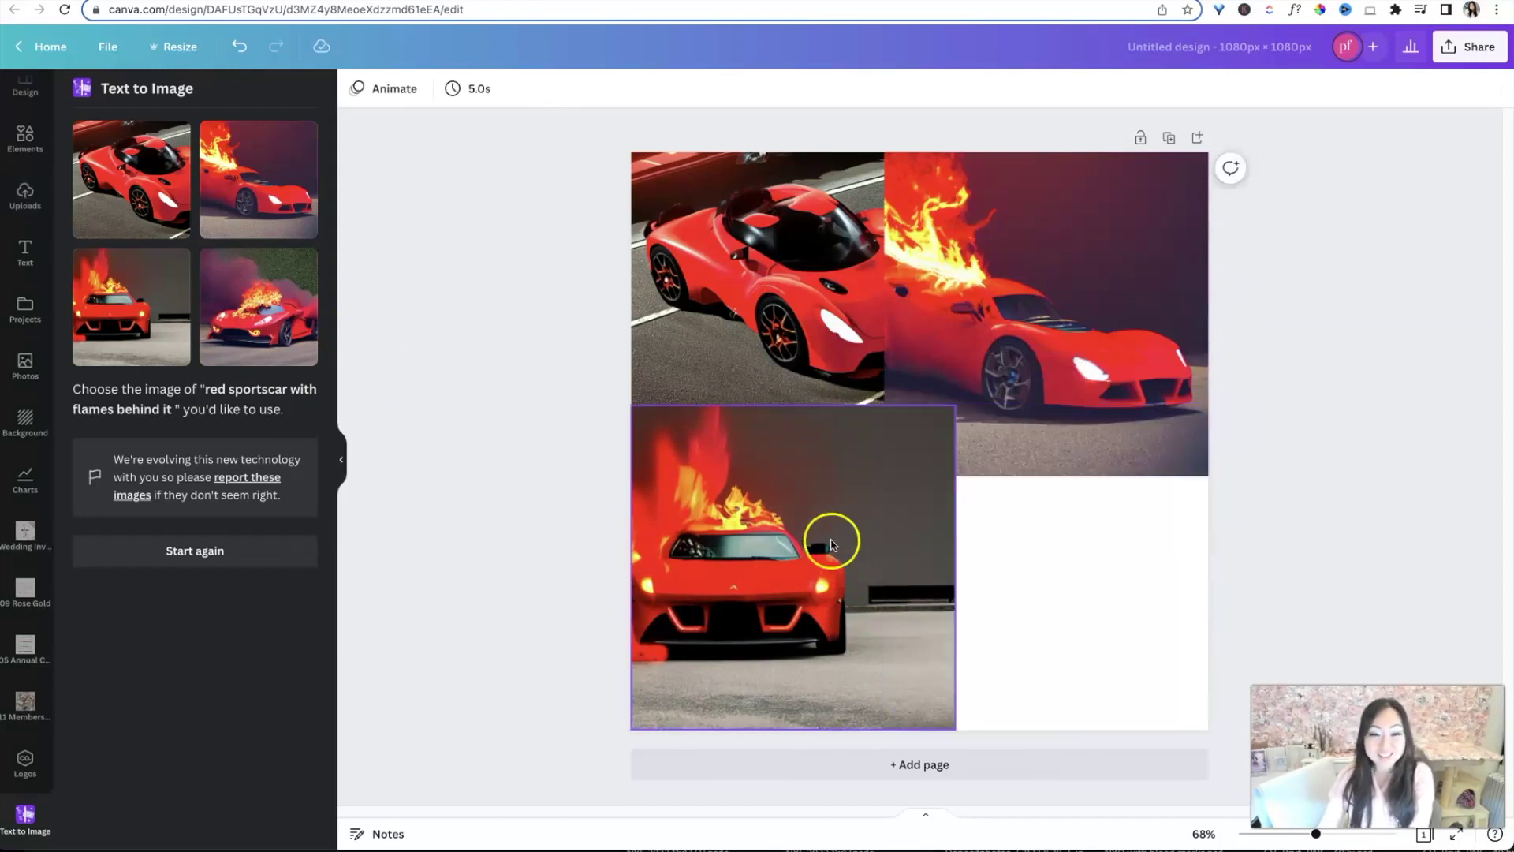
Delete the remaining bottom-left, top-right and top-left car pictures from the page
key(Delete)
click(996, 366)
key(Delete)
click(750, 328)
key(Delete)
click(473, 306)
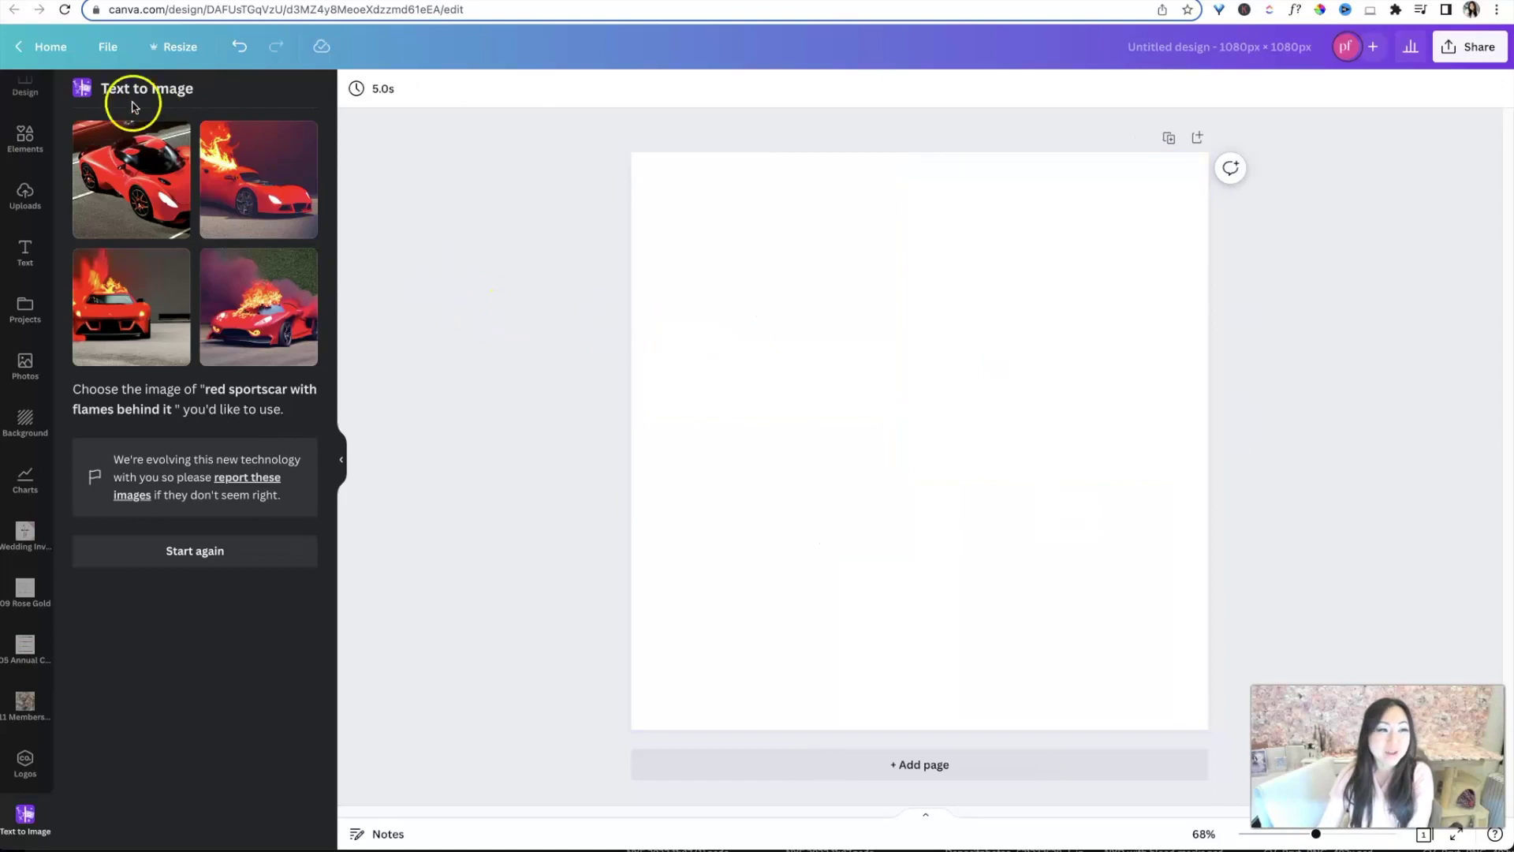
Replace the sportscar prompt with 'pink planner with grey stripes' and generate images
click(198, 552)
click(150, 182)
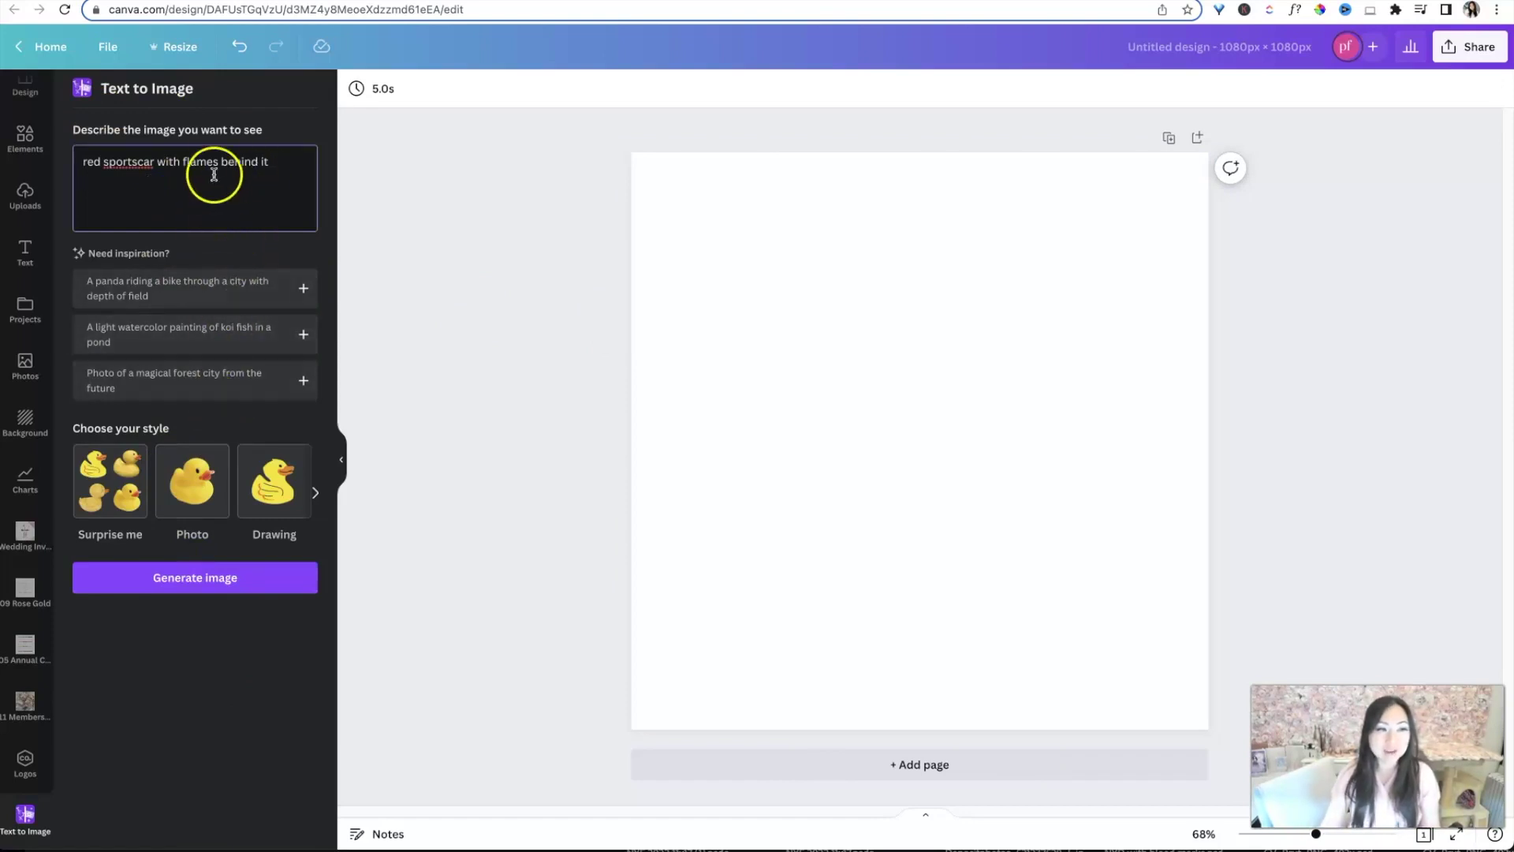
drag(304, 180, 113, 136)
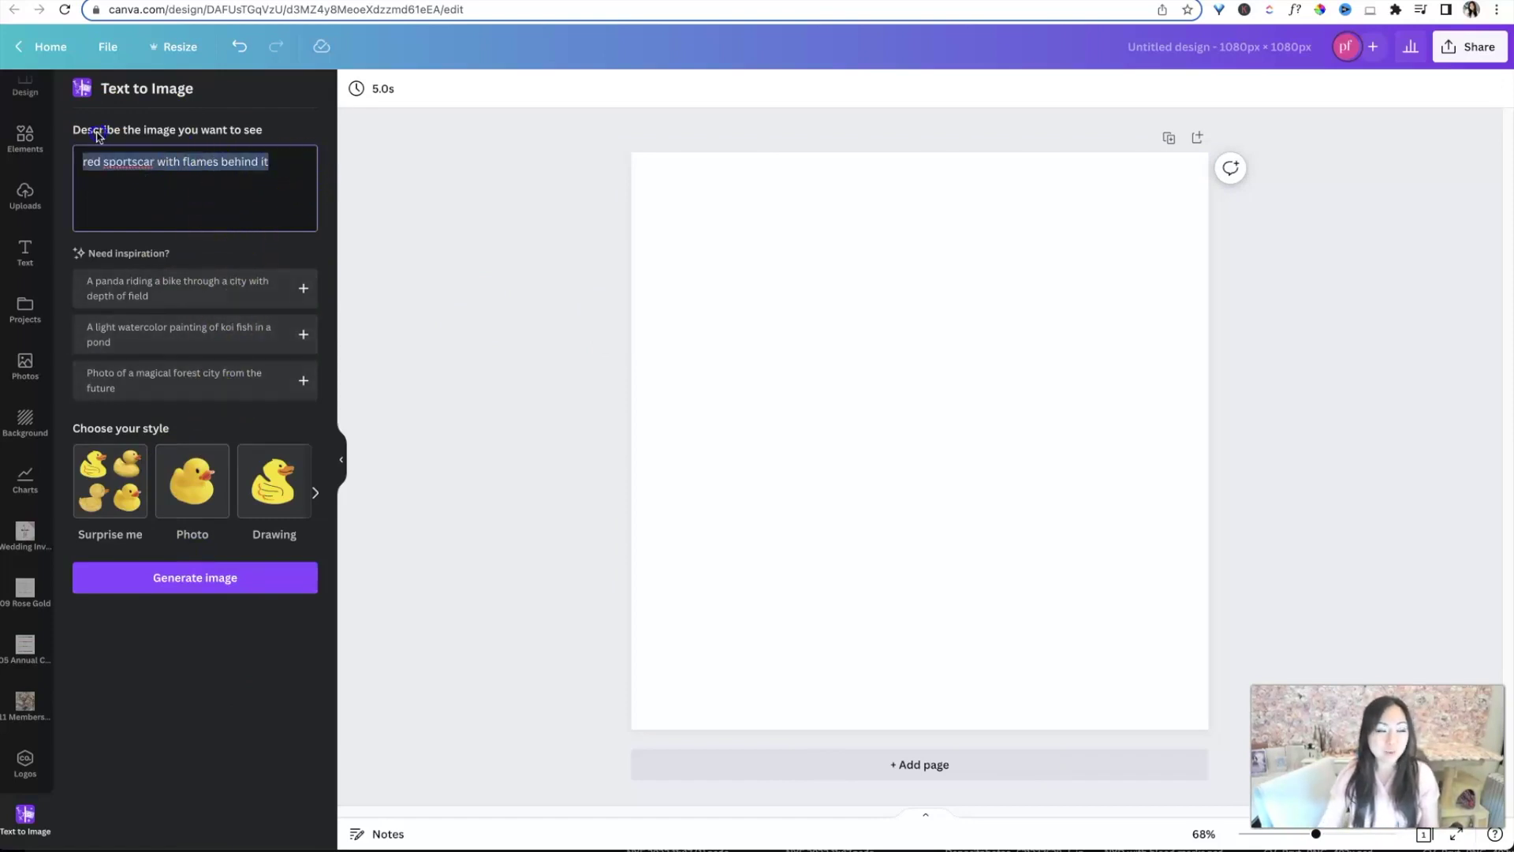
key(BackSpace)
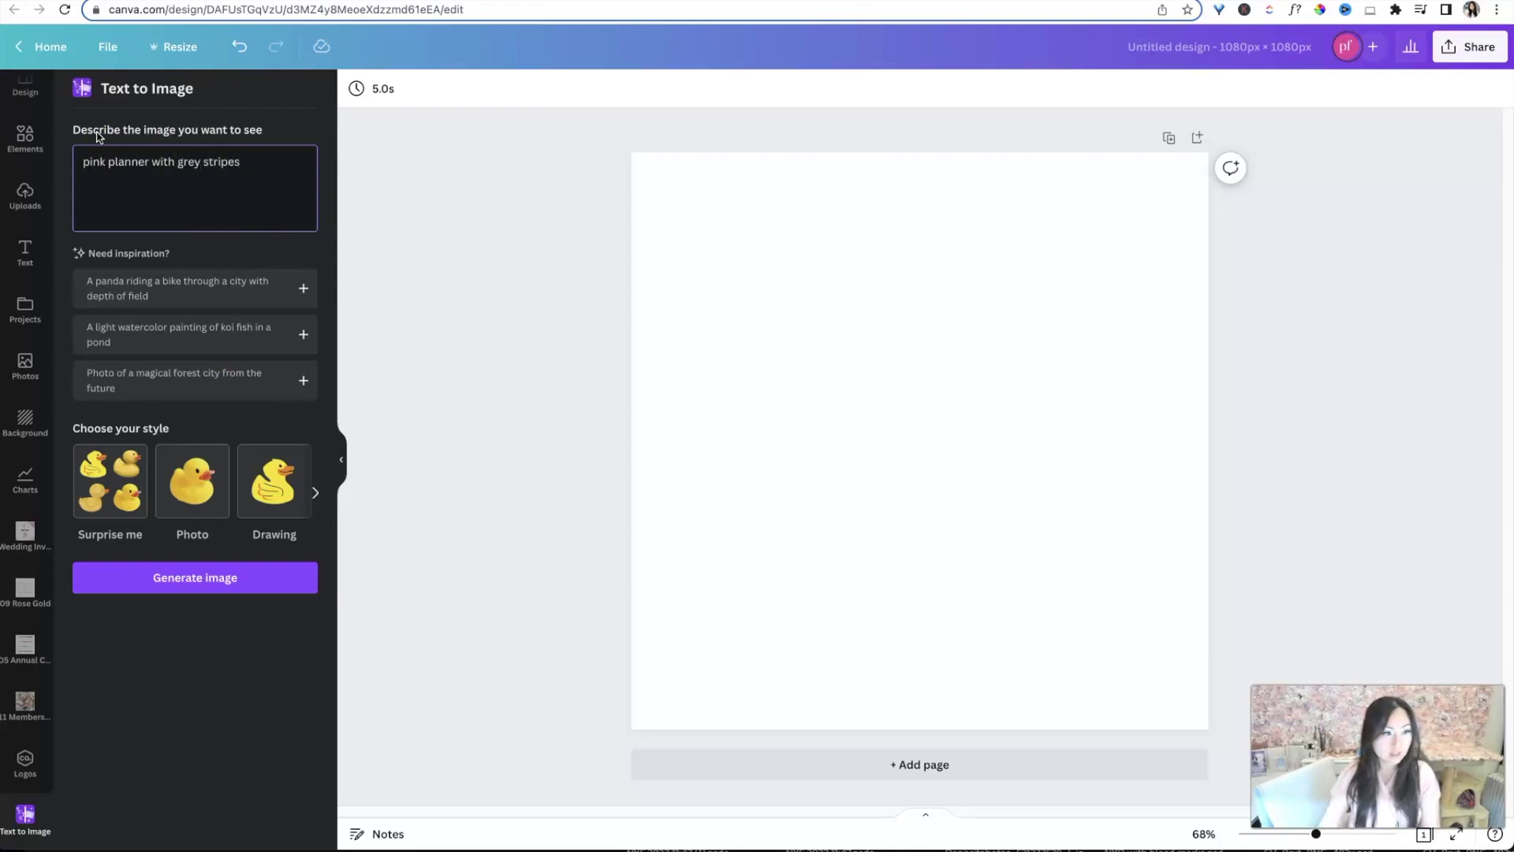
click(152, 569)
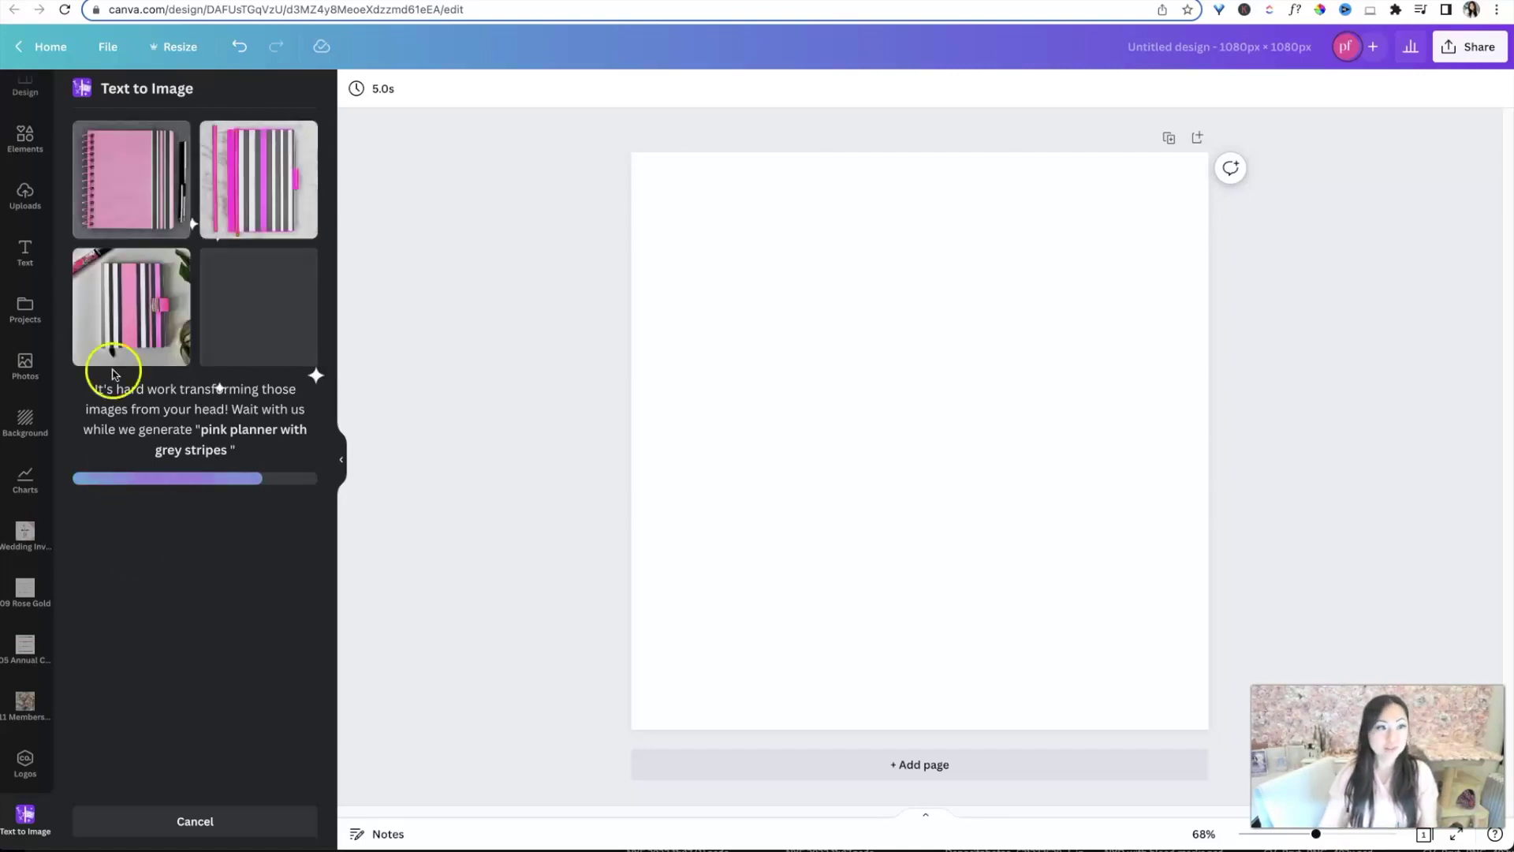
Place and shrink the first two planner images in the top-left and top-right quarters
click(149, 184)
drag(936, 416, 812, 291)
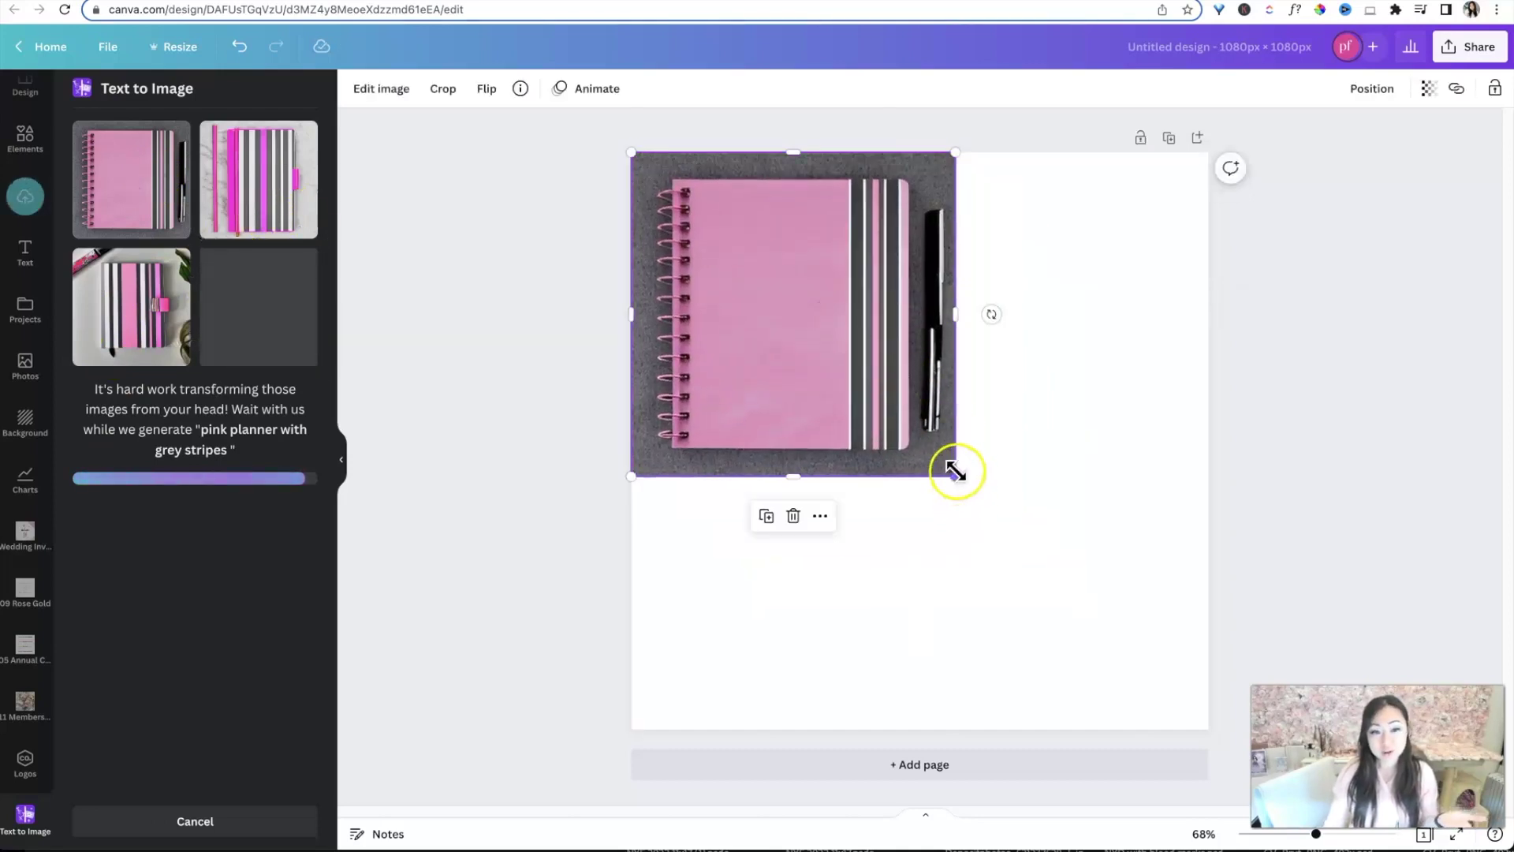
drag(955, 473, 865, 418)
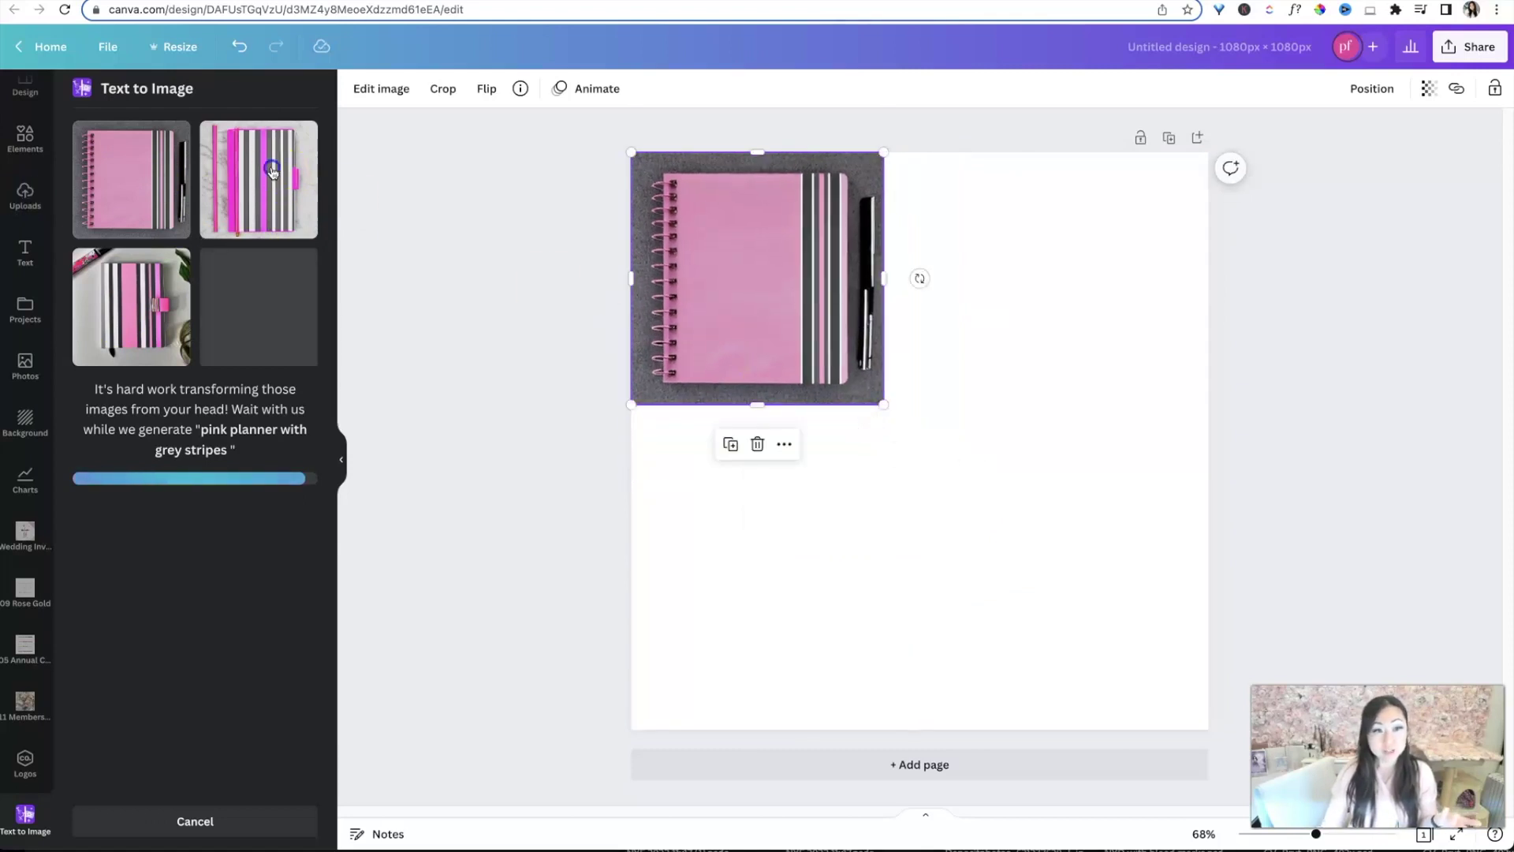
click(292, 185)
drag(956, 419, 1069, 287)
drag(875, 476, 942, 414)
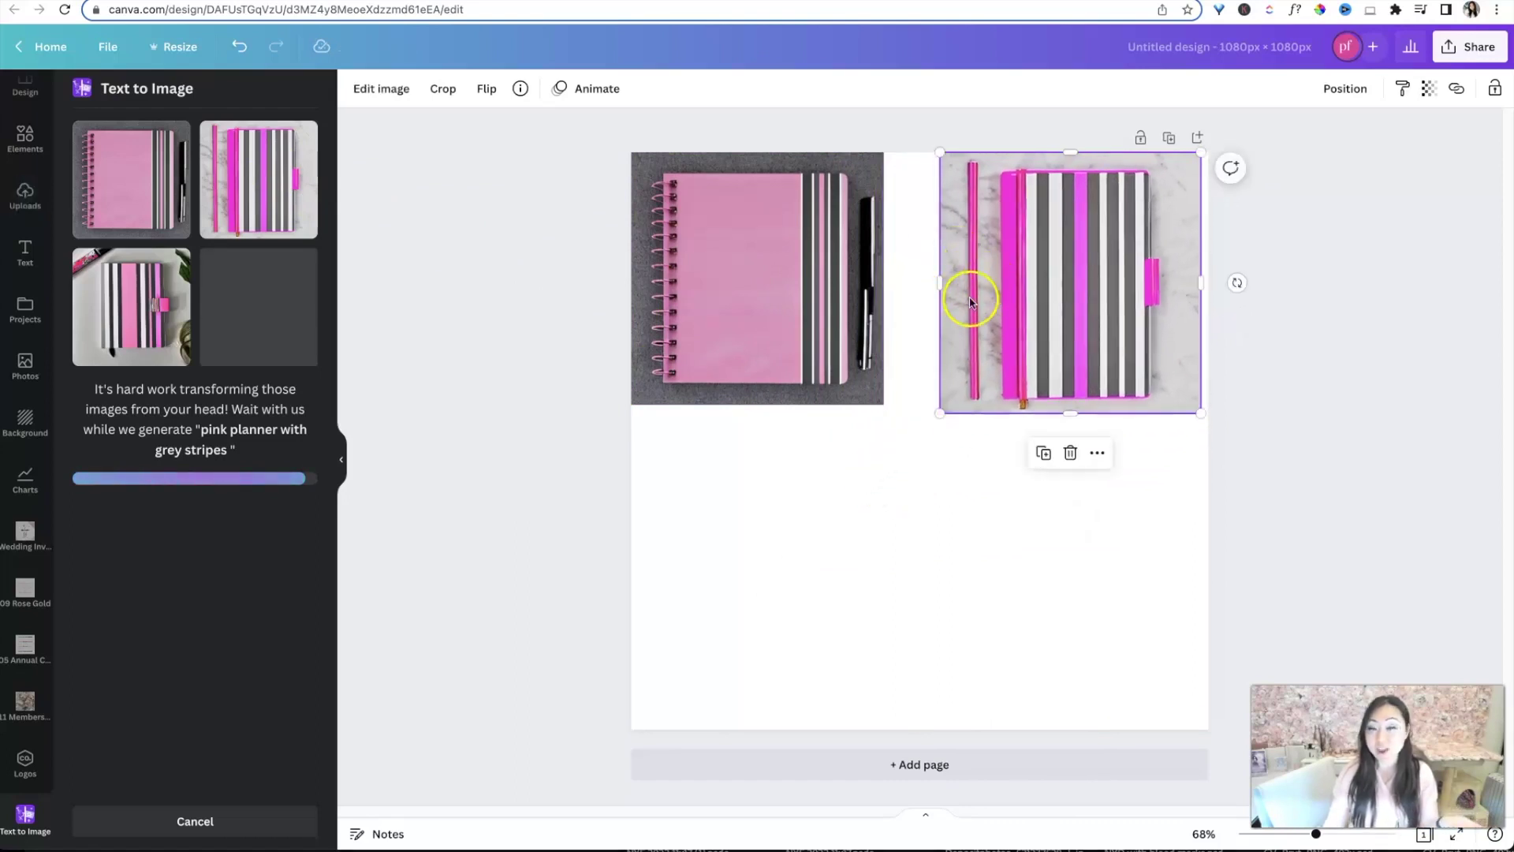
Place the third and fourth planner images in the bottom-left and bottom-right quarters
click(126, 302)
drag(969, 367, 844, 495)
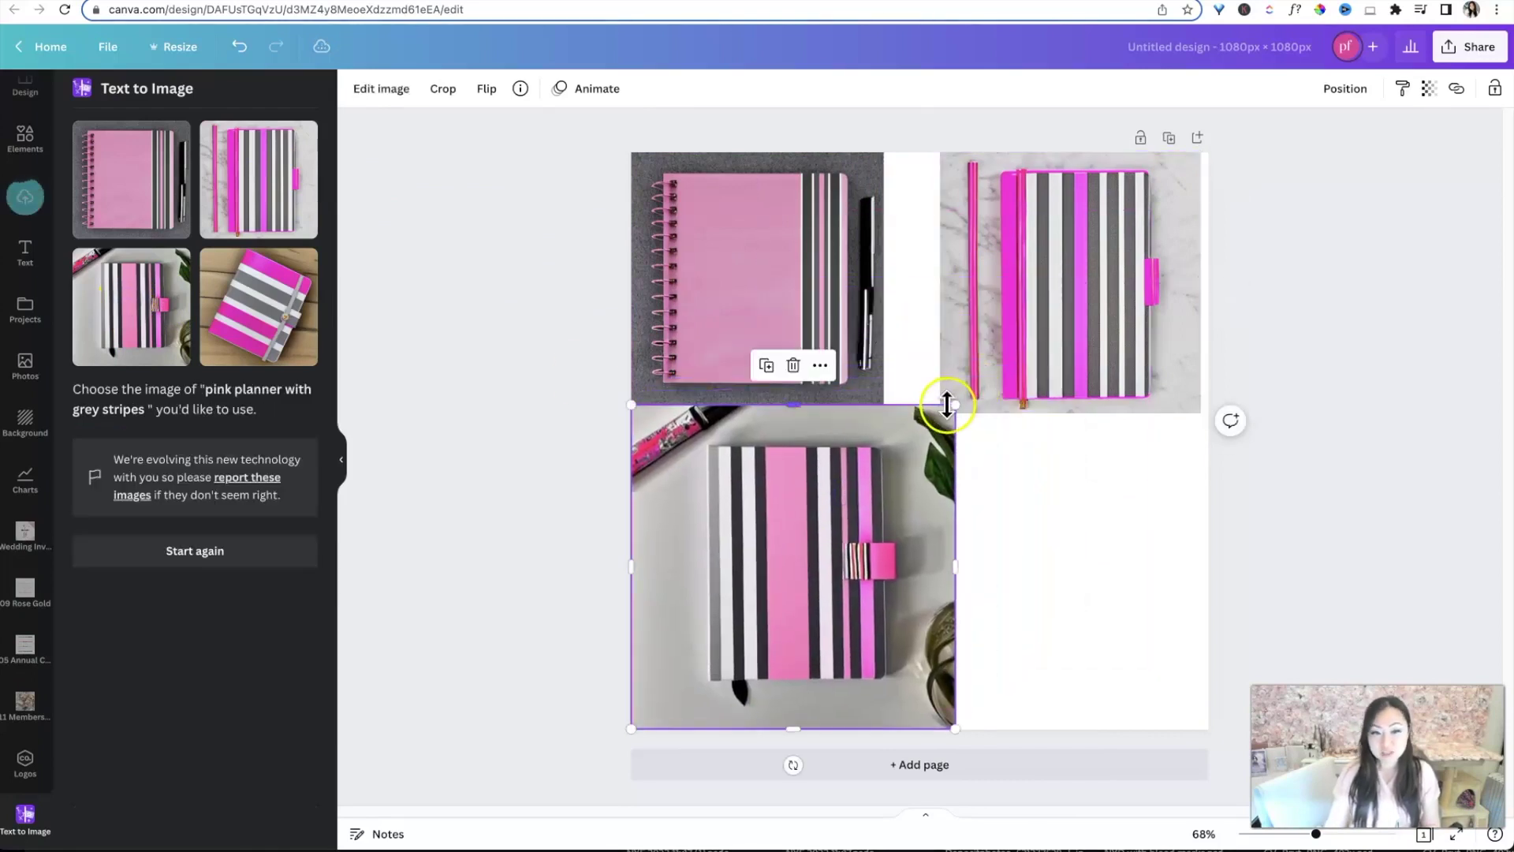
drag(951, 402, 877, 448)
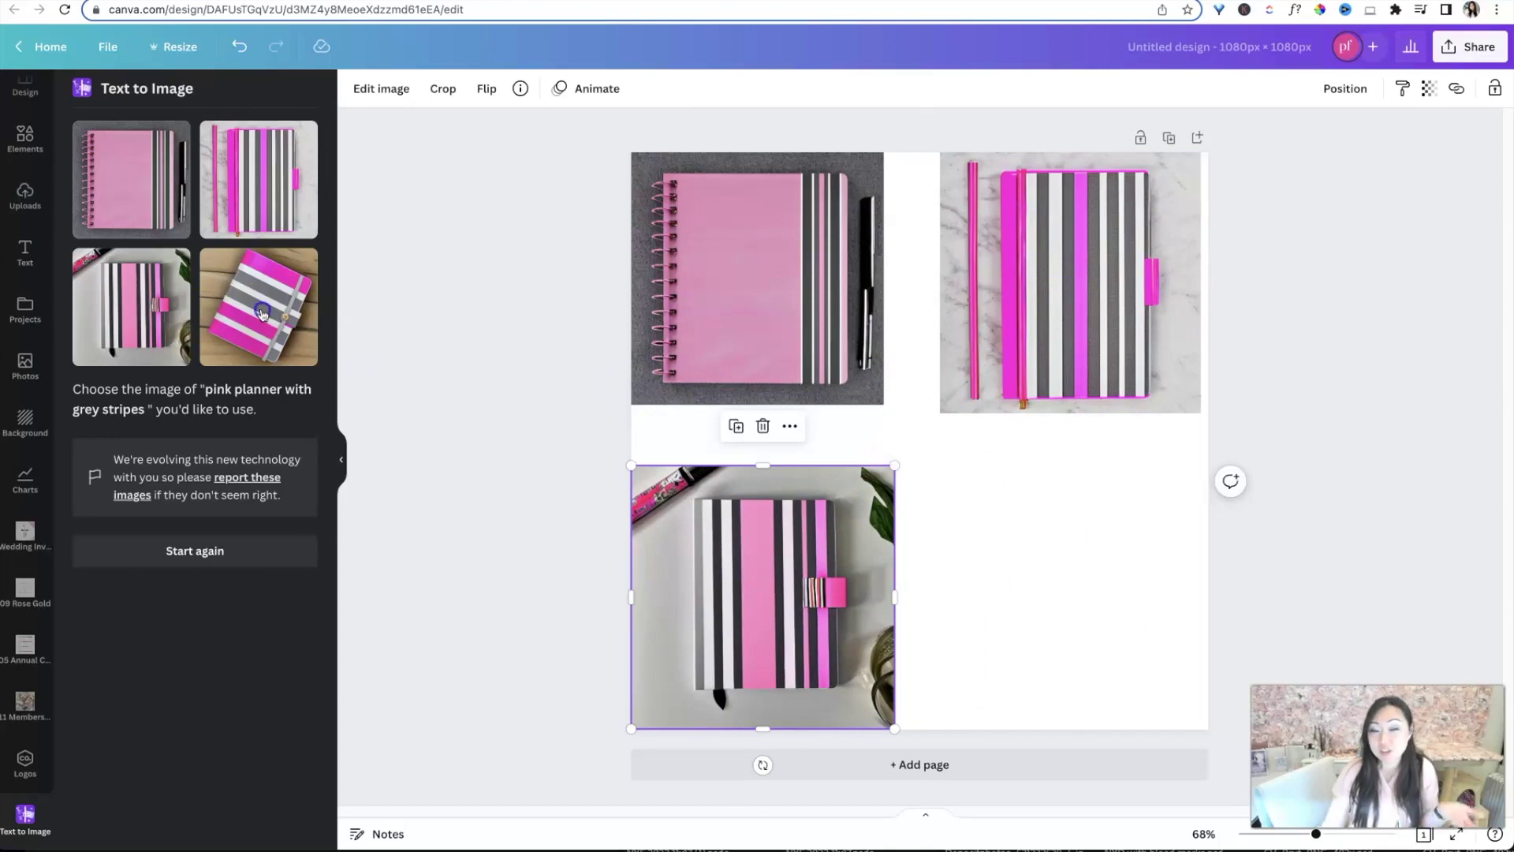
click(262, 313)
drag(757, 371, 966, 522)
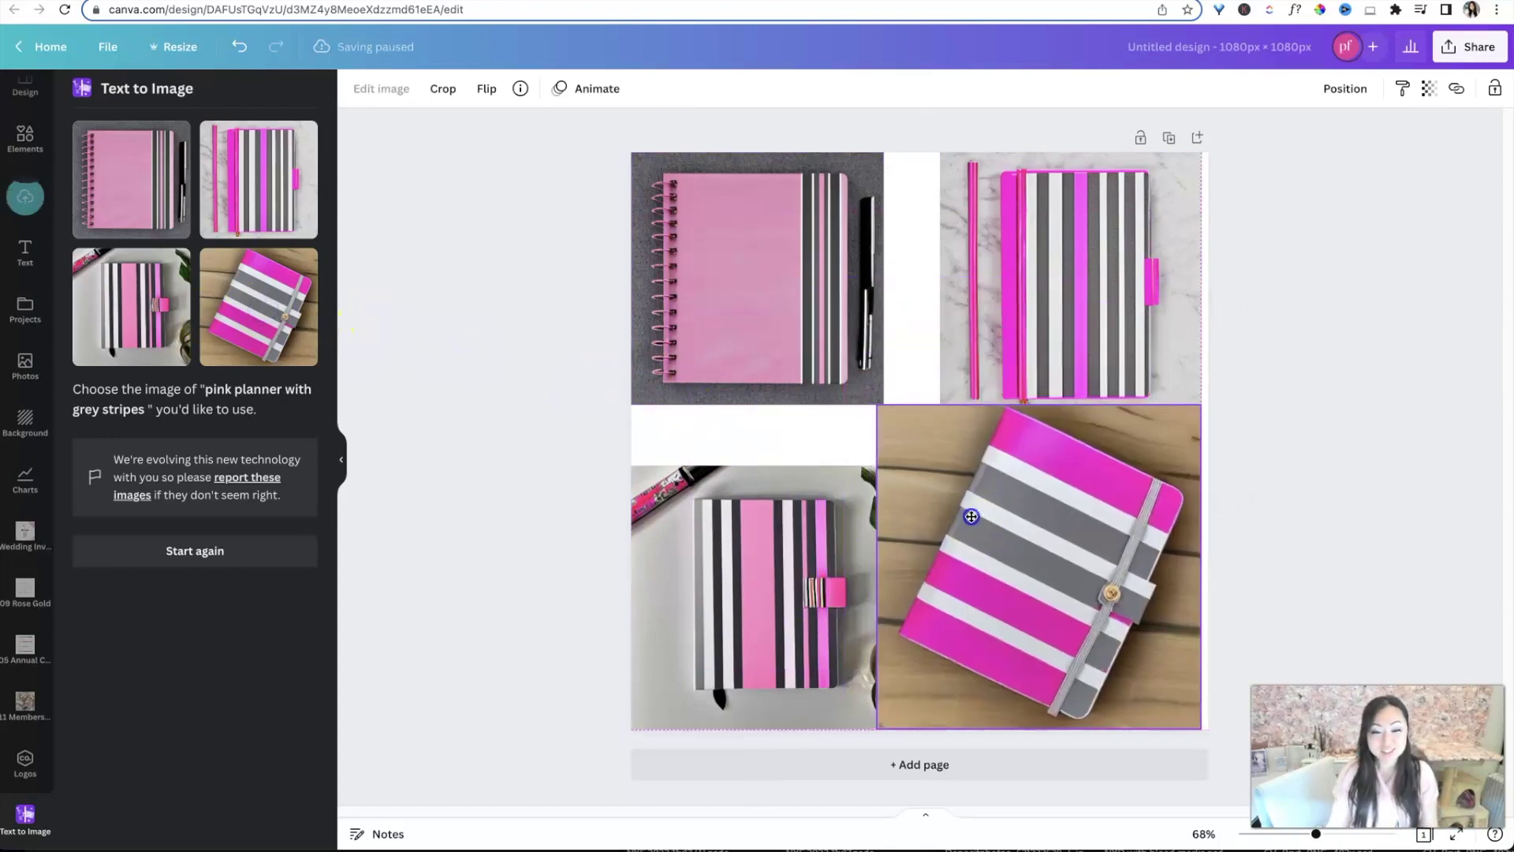
Generate new Text to Image pictures from the prompt 'purple tarot cards'
click(212, 555)
triple_click(237, 163)
key(BackSpace)
text(purple tarot cards)
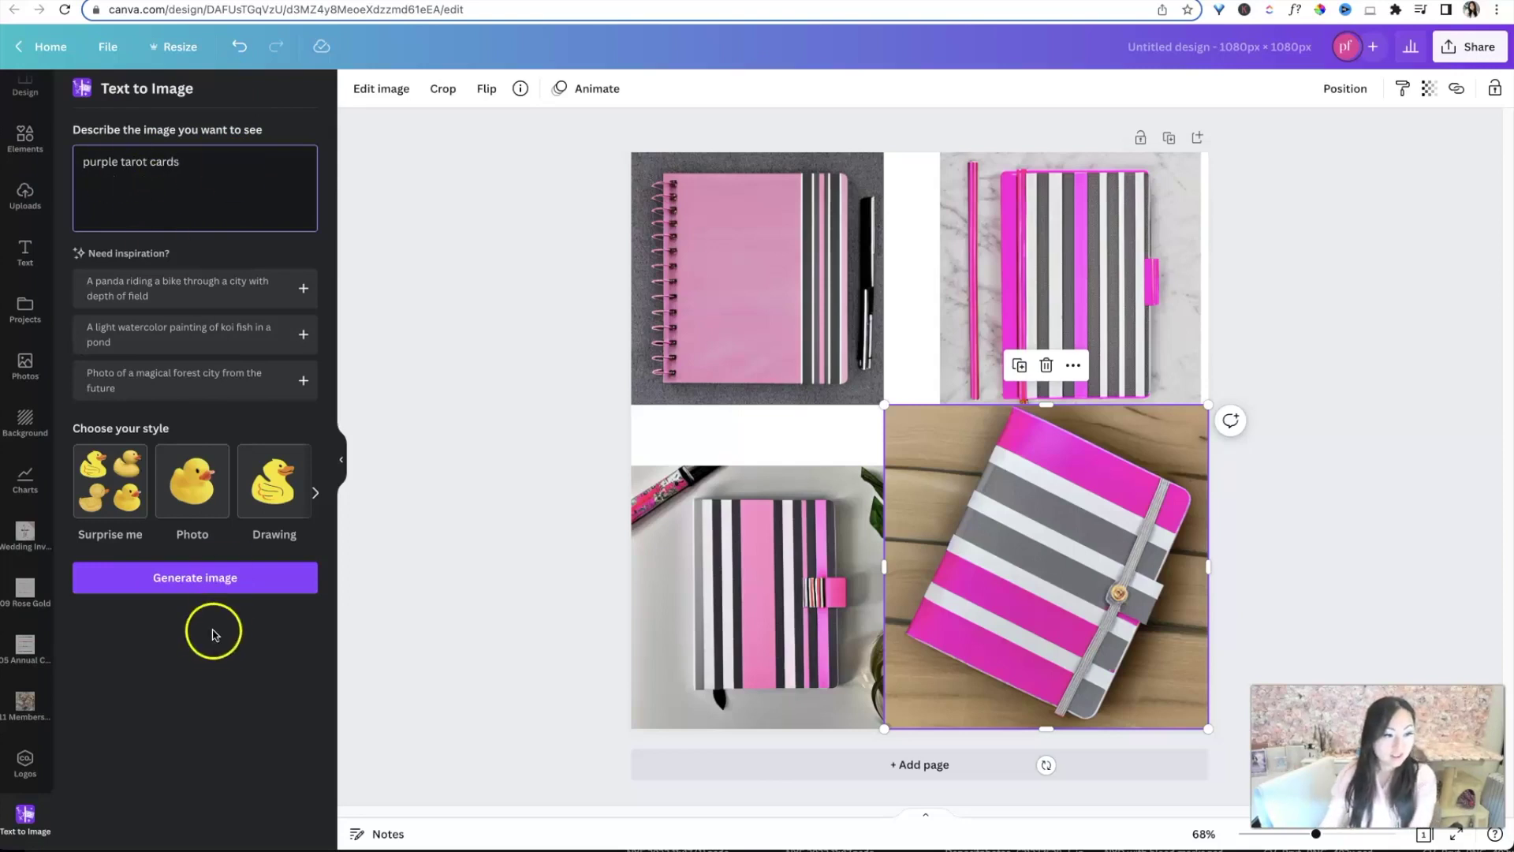
click(207, 582)
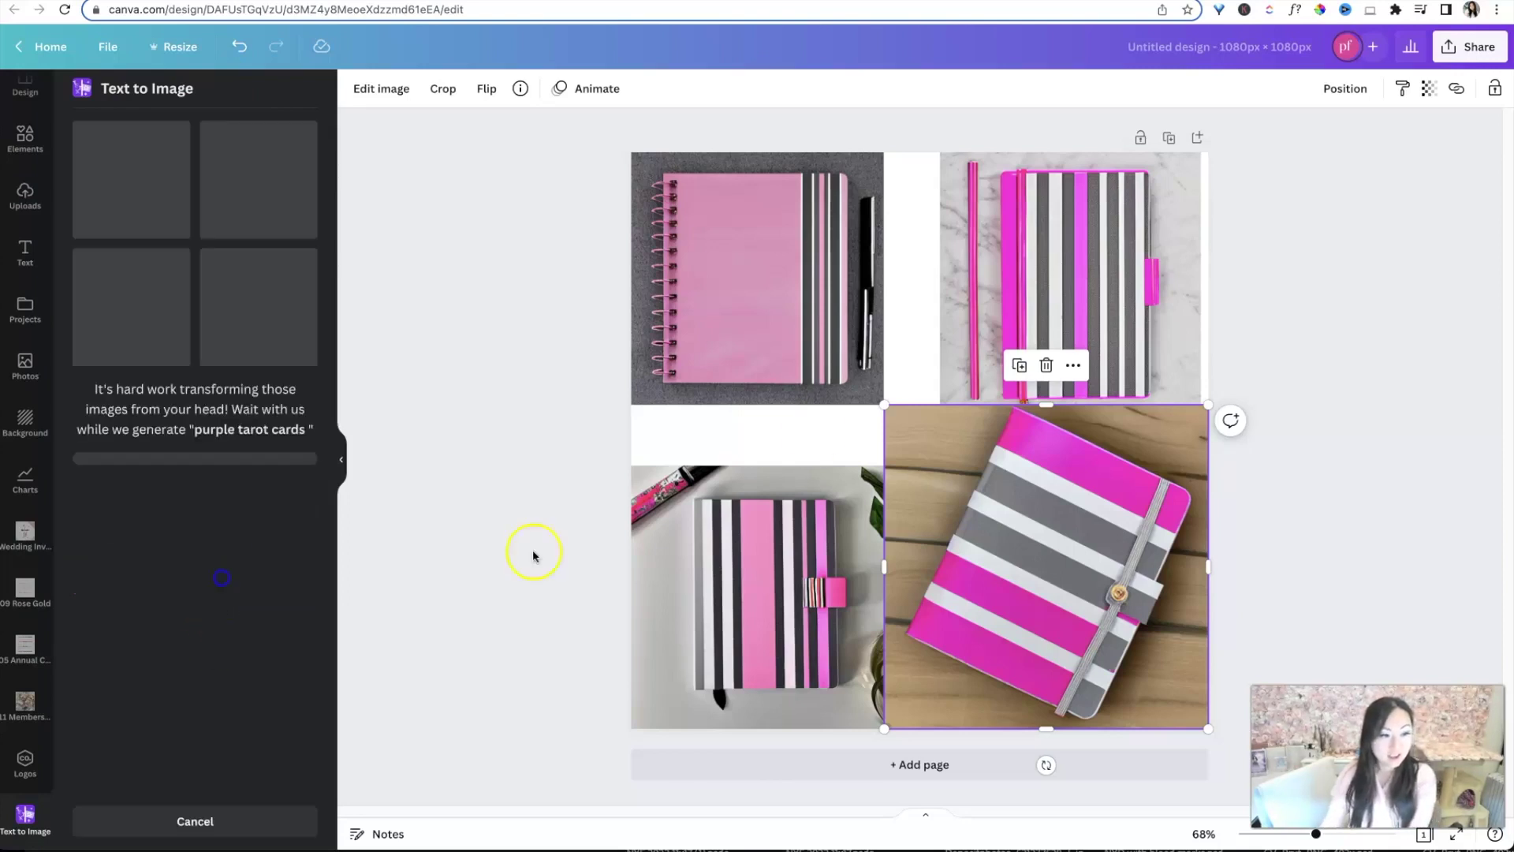
Delete all four planner images from the square page, leaving it blank
click(773, 319)
key(BackSpace)
click(1004, 406)
key(BackSpace)
click(907, 536)
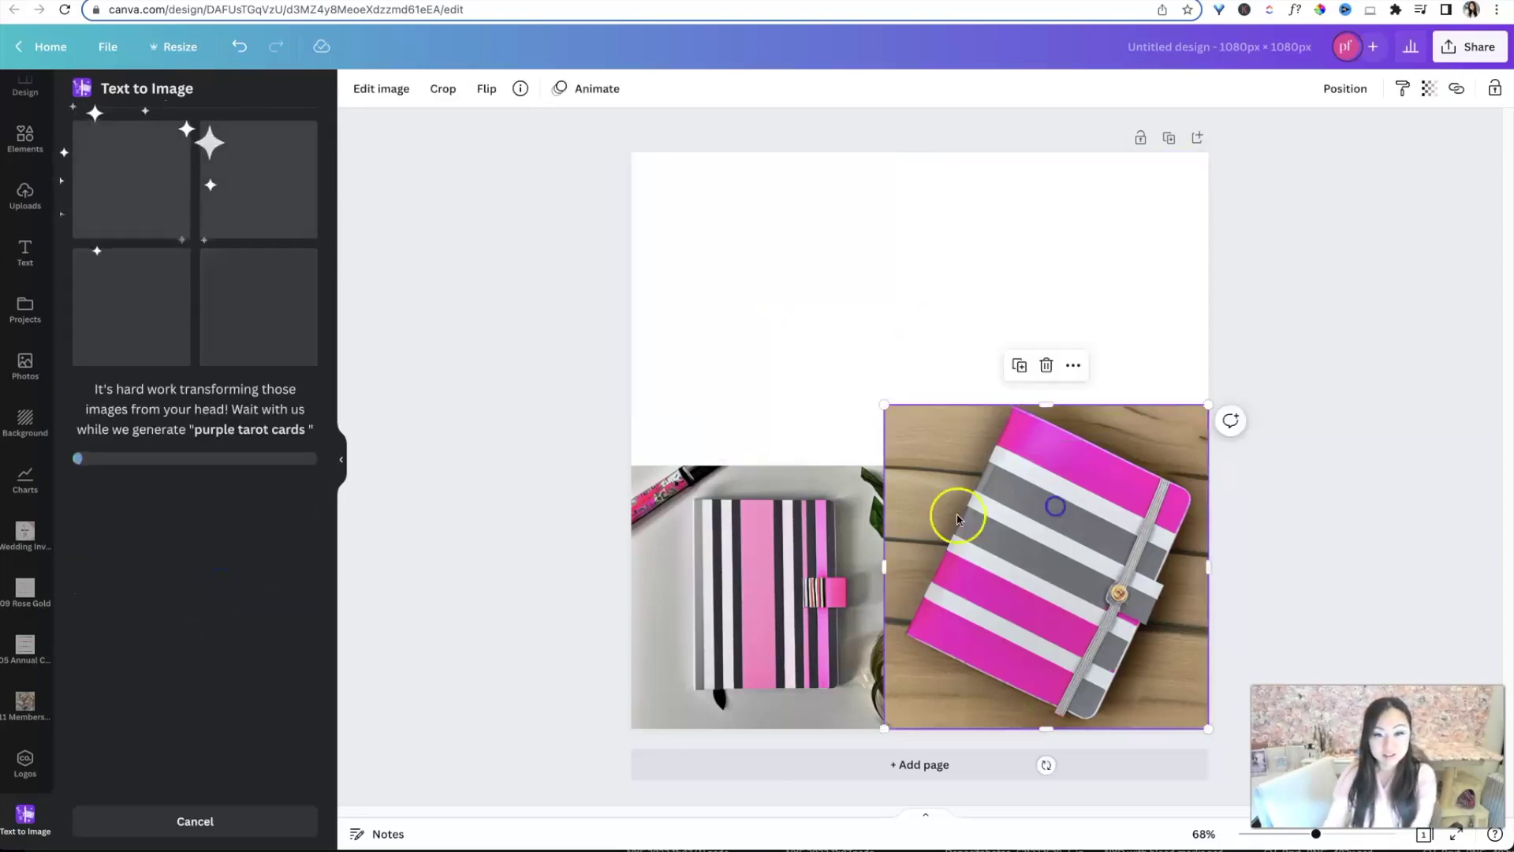
key(BackSpace)
click(744, 591)
key(BackSpace)
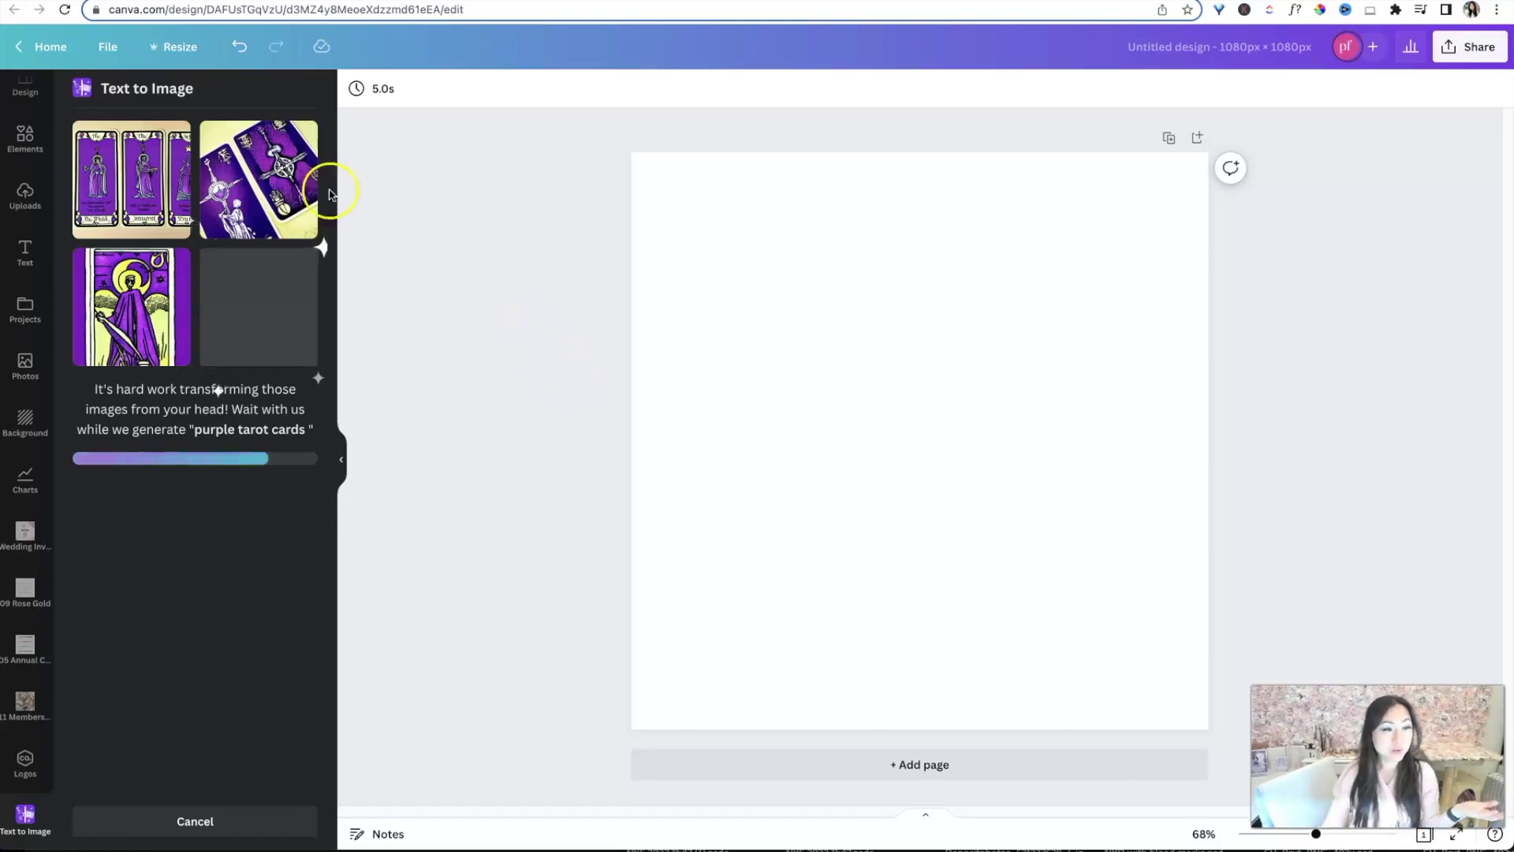
Add two tarot images, resized, to the top-left and top-right quarters of the page
click(144, 172)
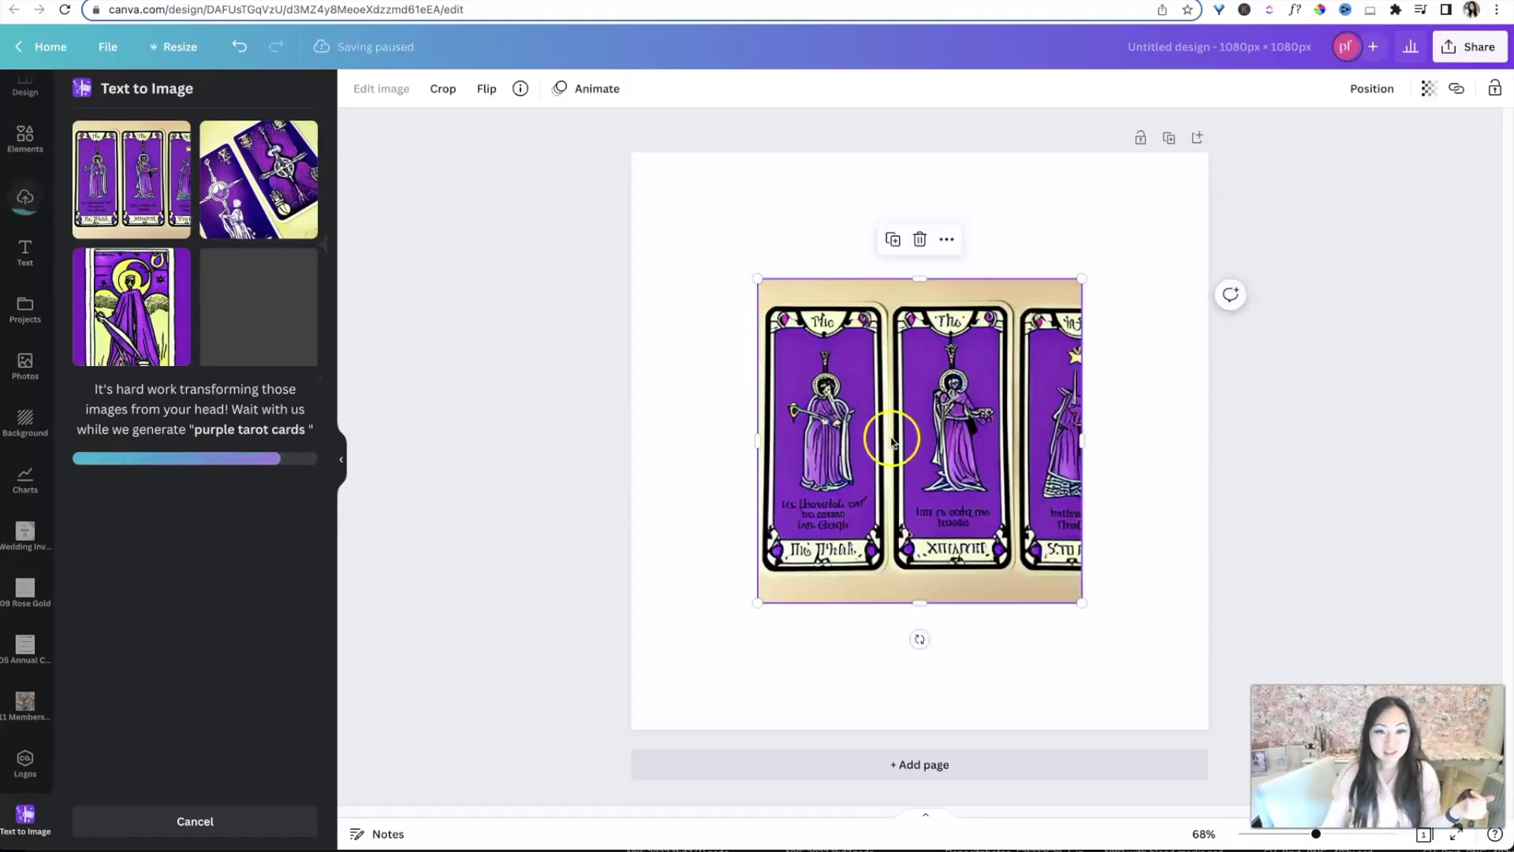
drag(885, 433, 761, 294)
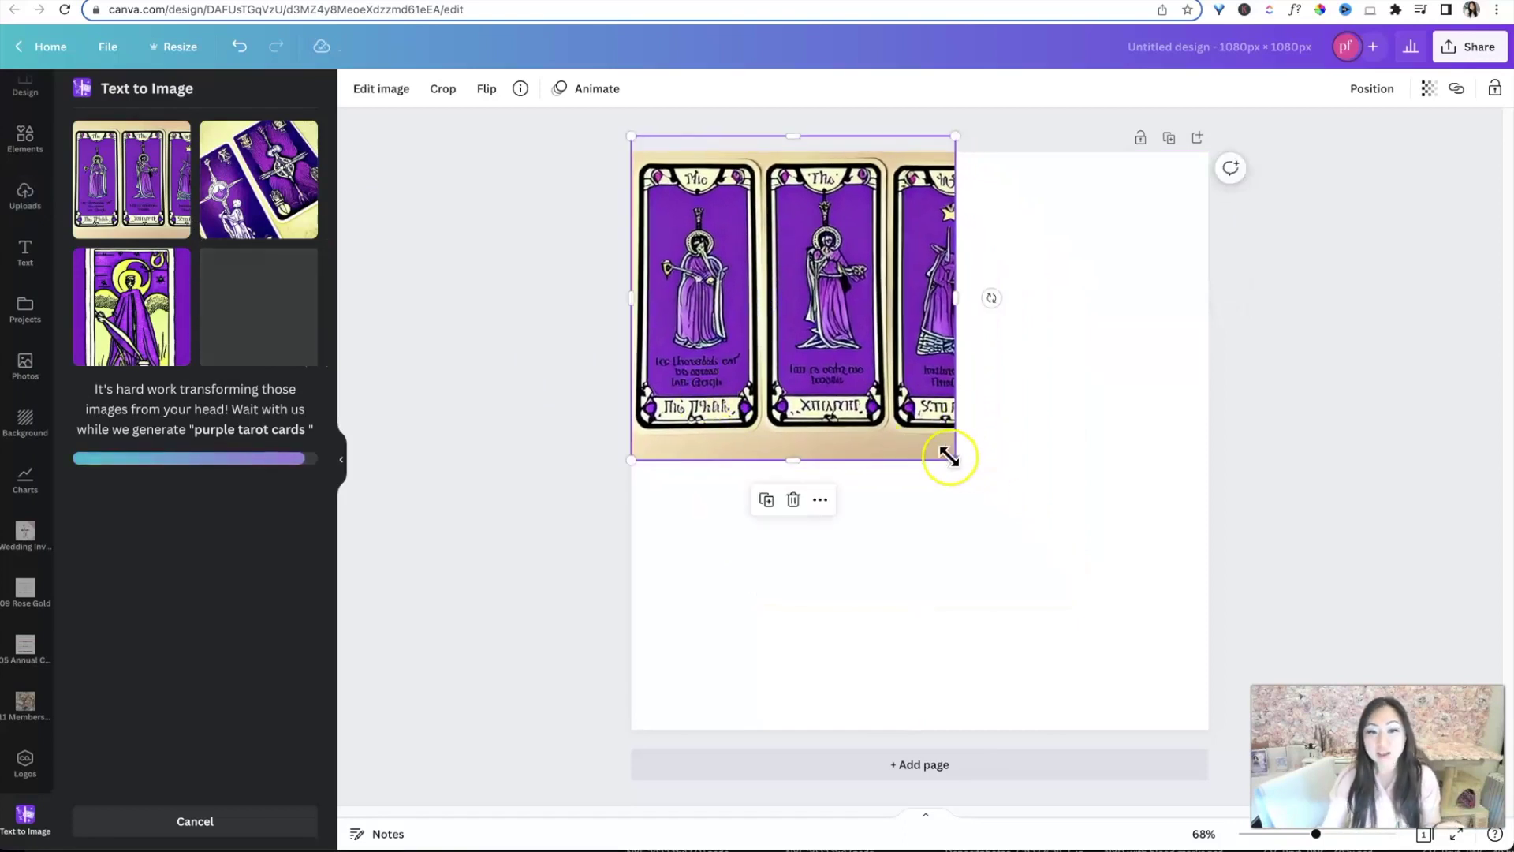
drag(952, 455, 841, 347)
drag(780, 303, 786, 330)
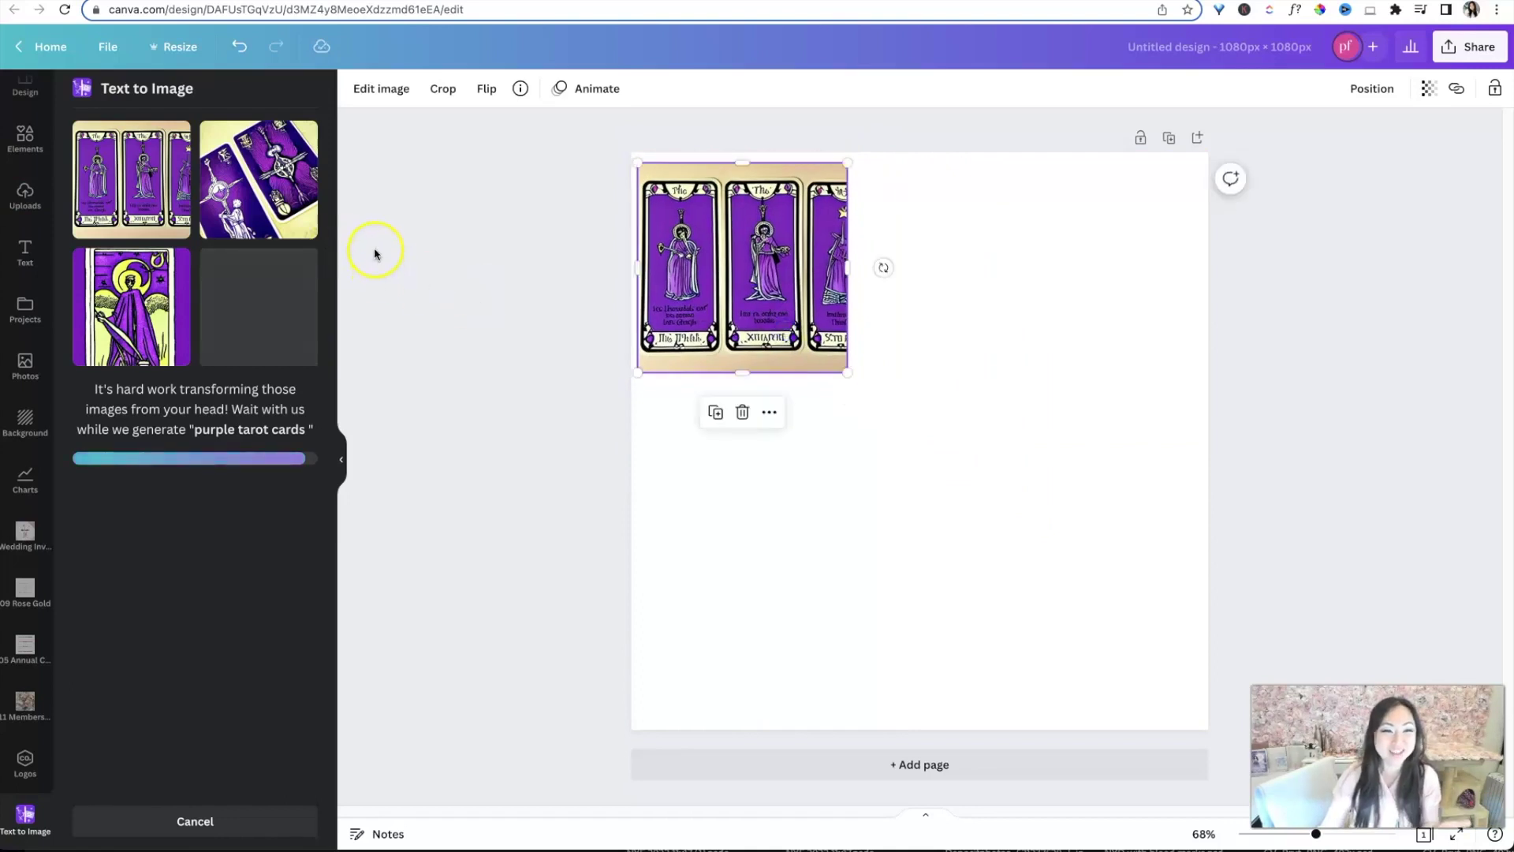
click(278, 197)
drag(1016, 463, 1141, 344)
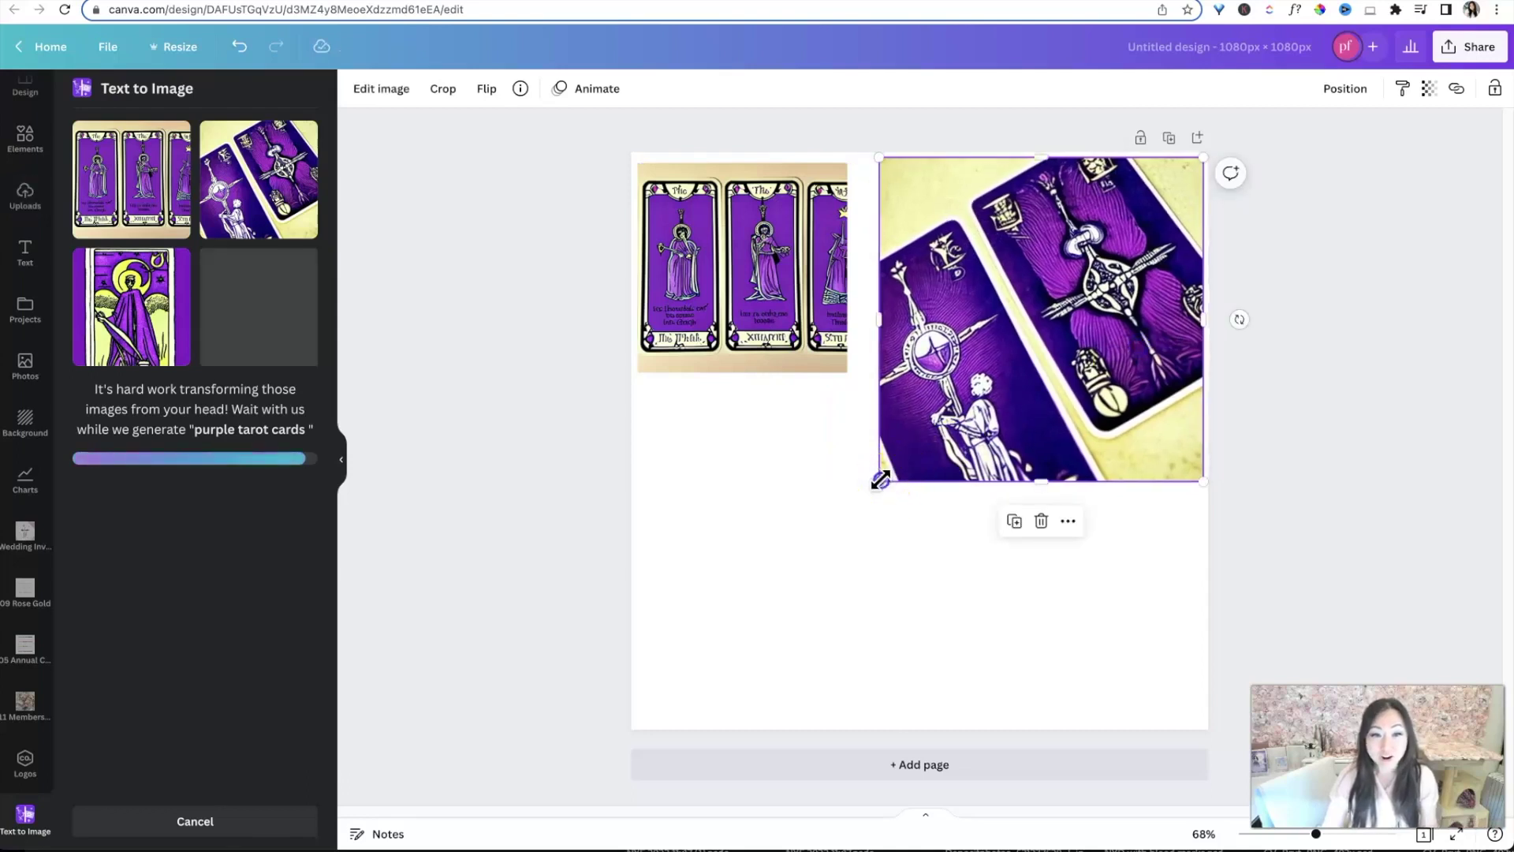
drag(881, 478, 910, 450)
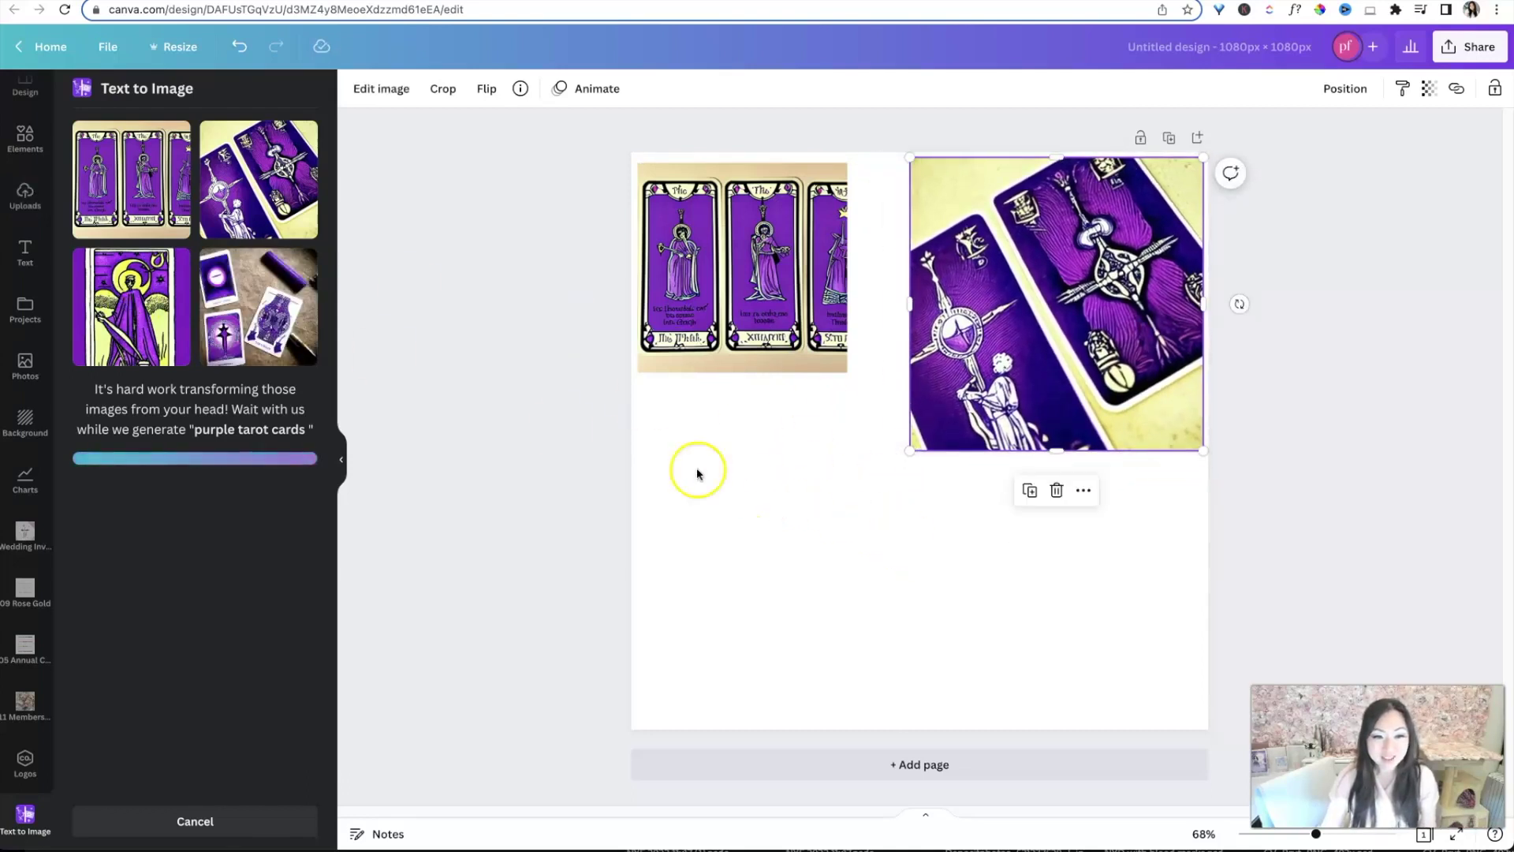
Place the yellow-figure tarot image bottom-left and the stone tarot image bottom-right
click(114, 293)
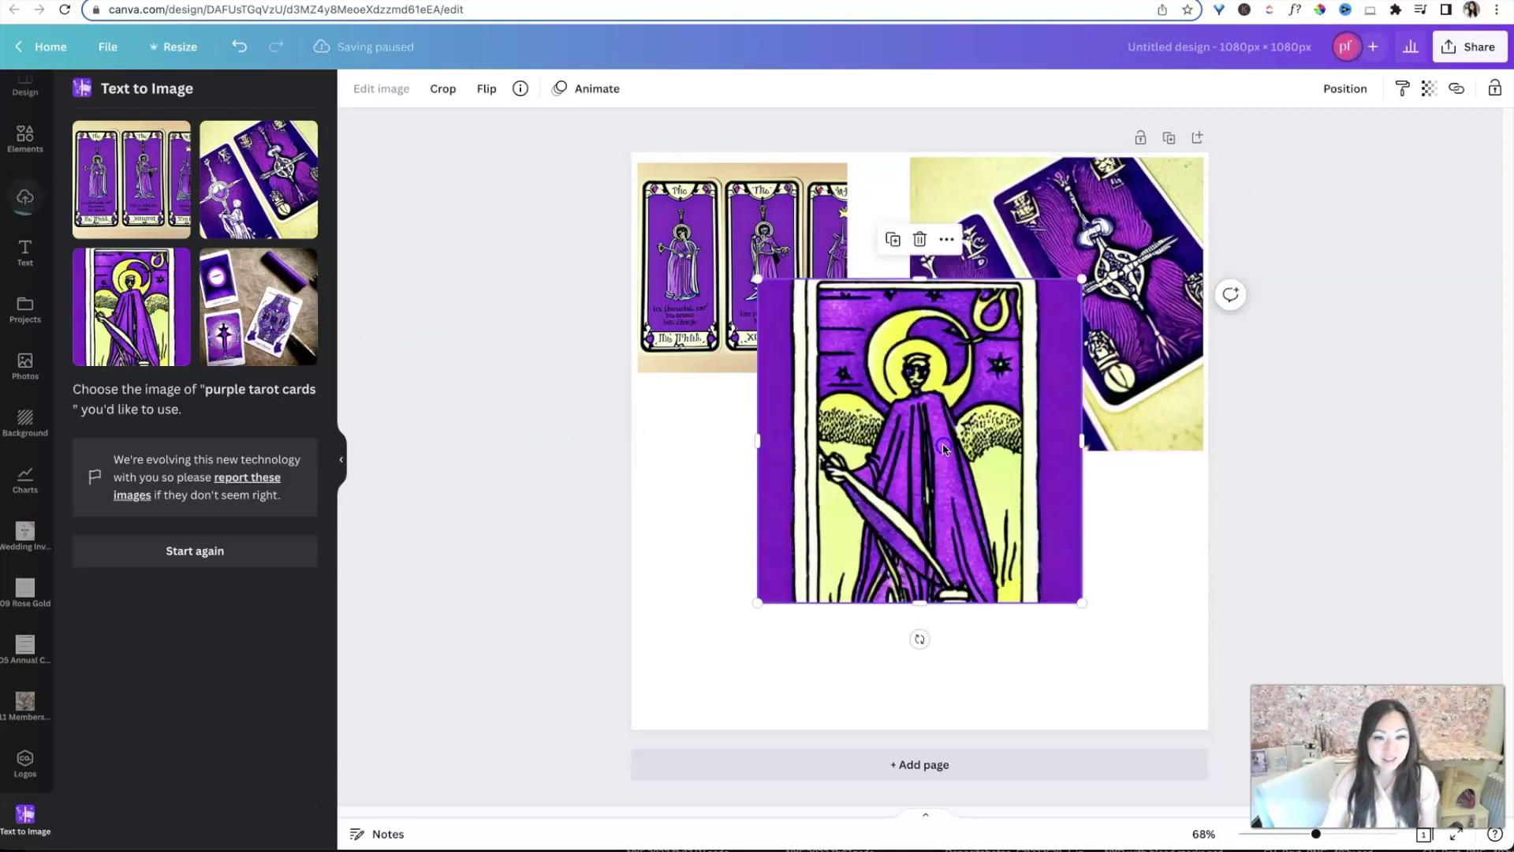
drag(944, 448, 818, 561)
drag(955, 715, 897, 660)
click(267, 284)
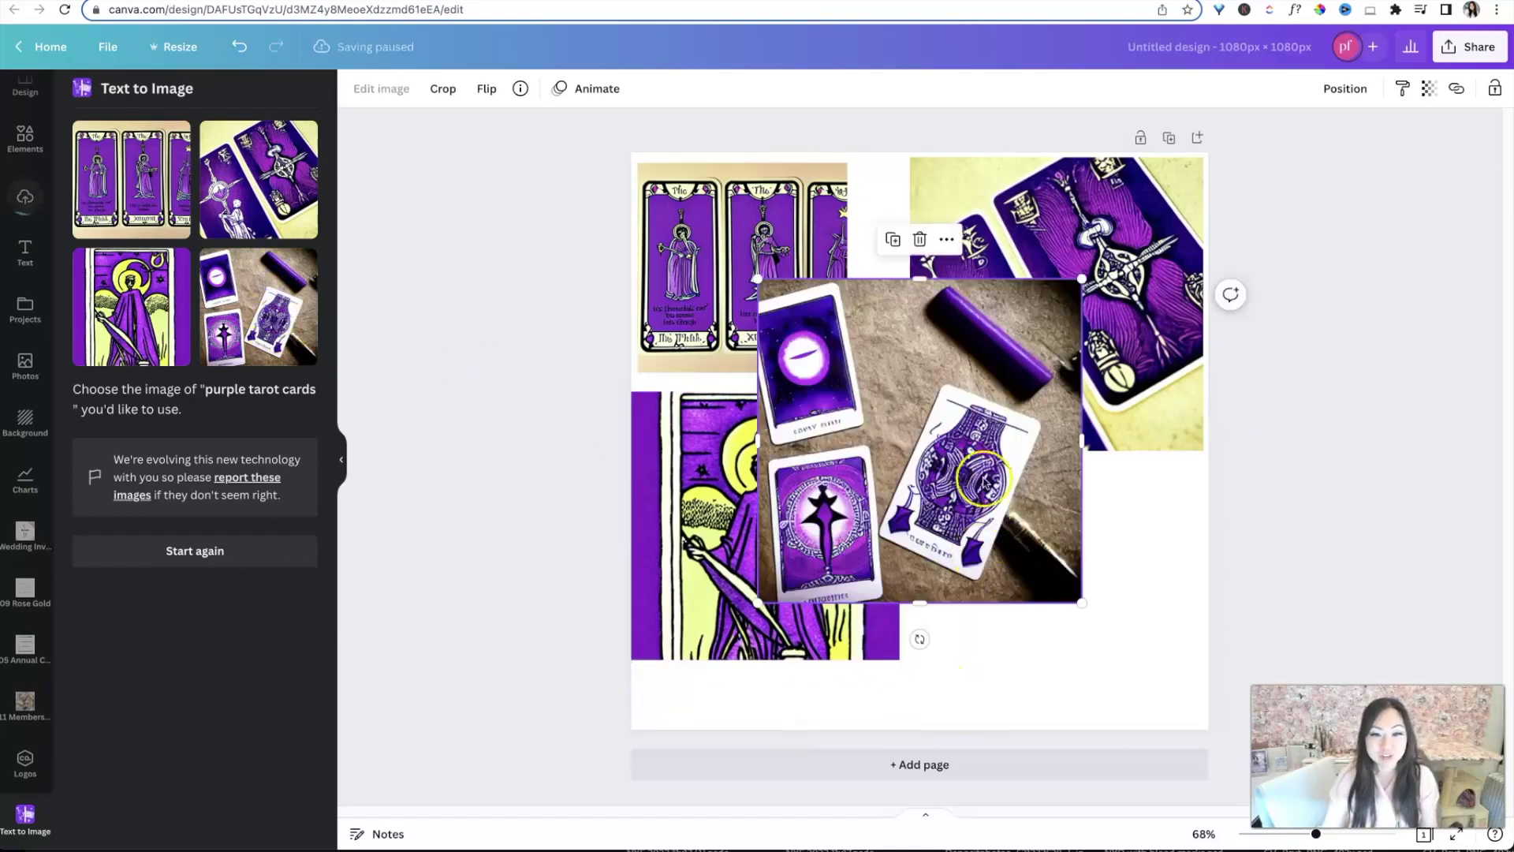
drag(975, 461, 1103, 586)
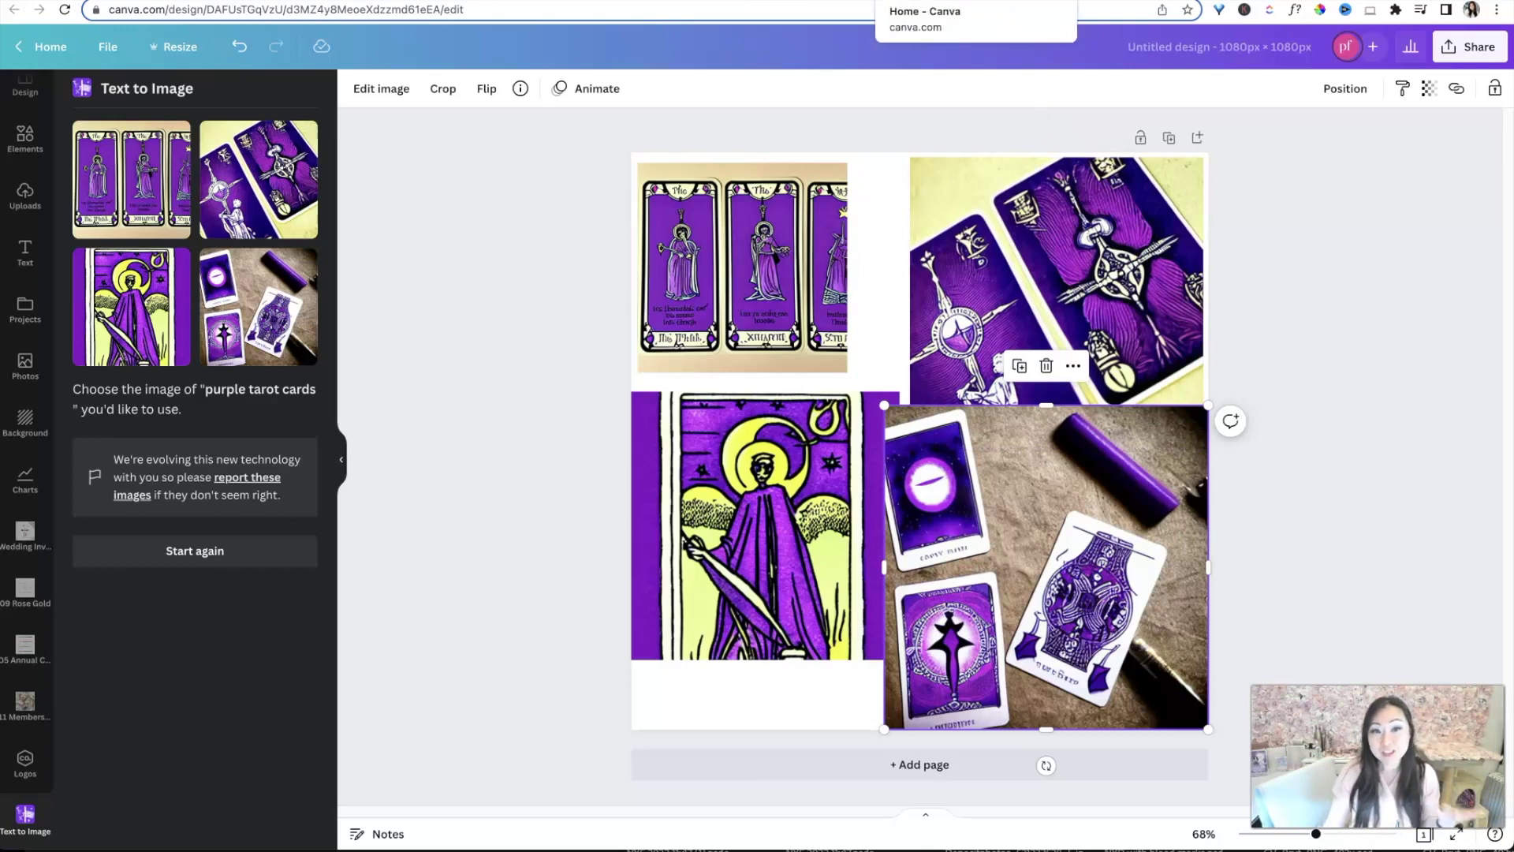
click(923, 2)
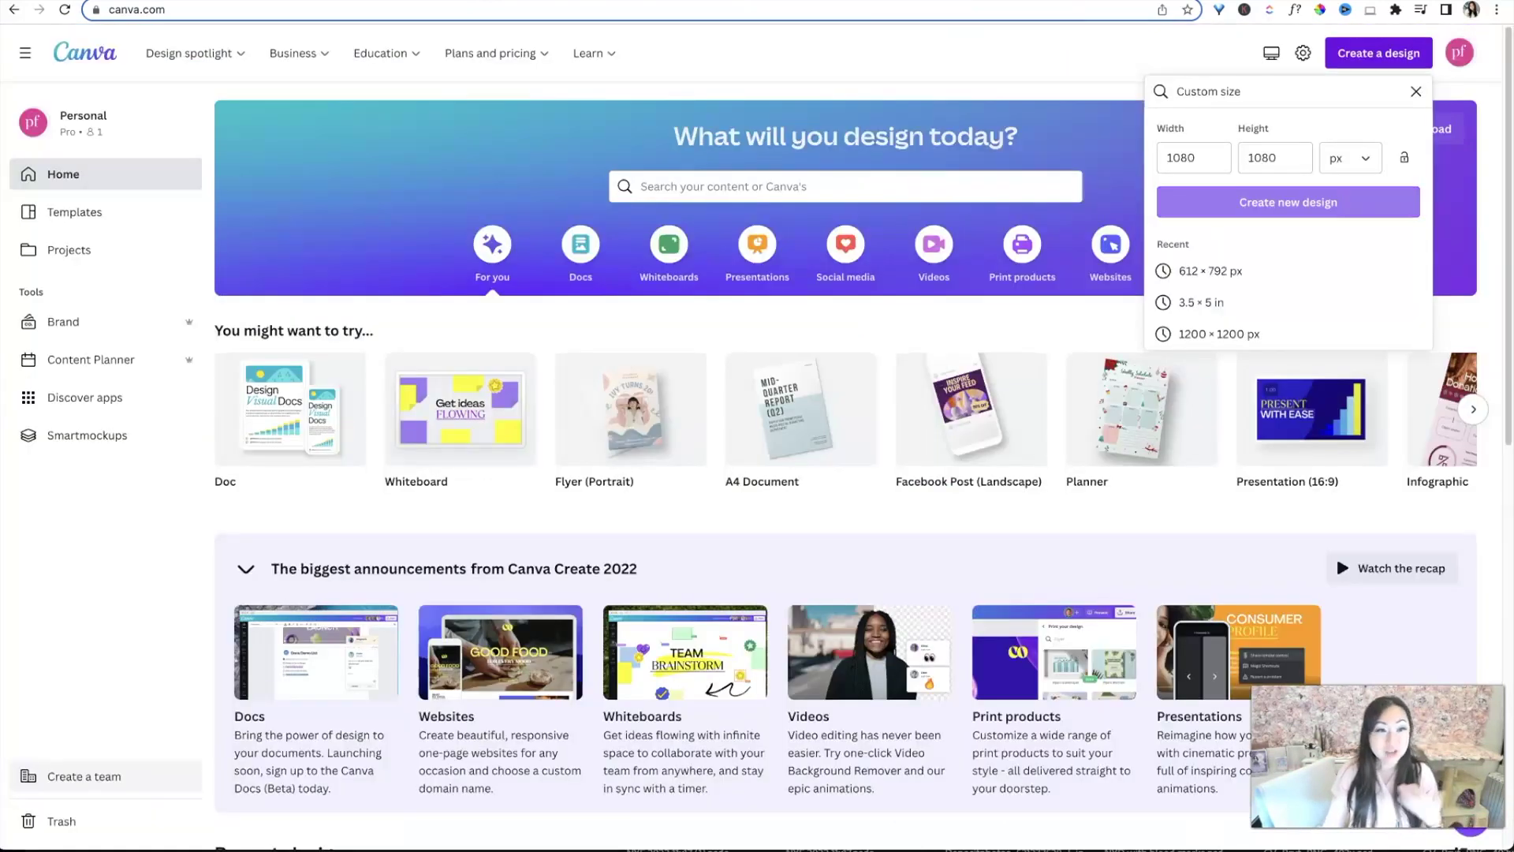
click(812, 2)
scroll(631, 284, up, 3)
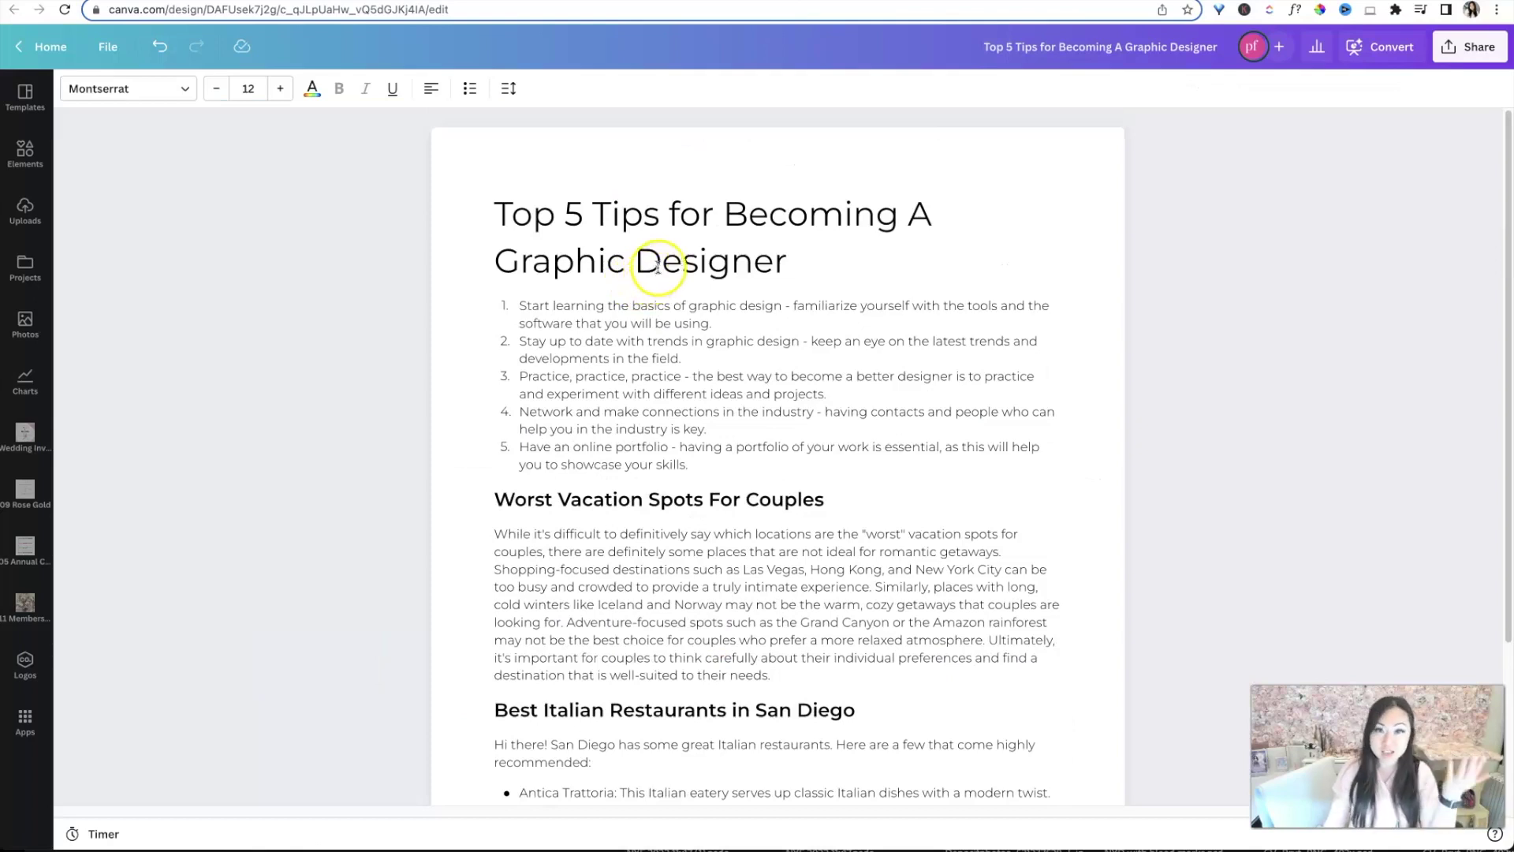
click(900, 2)
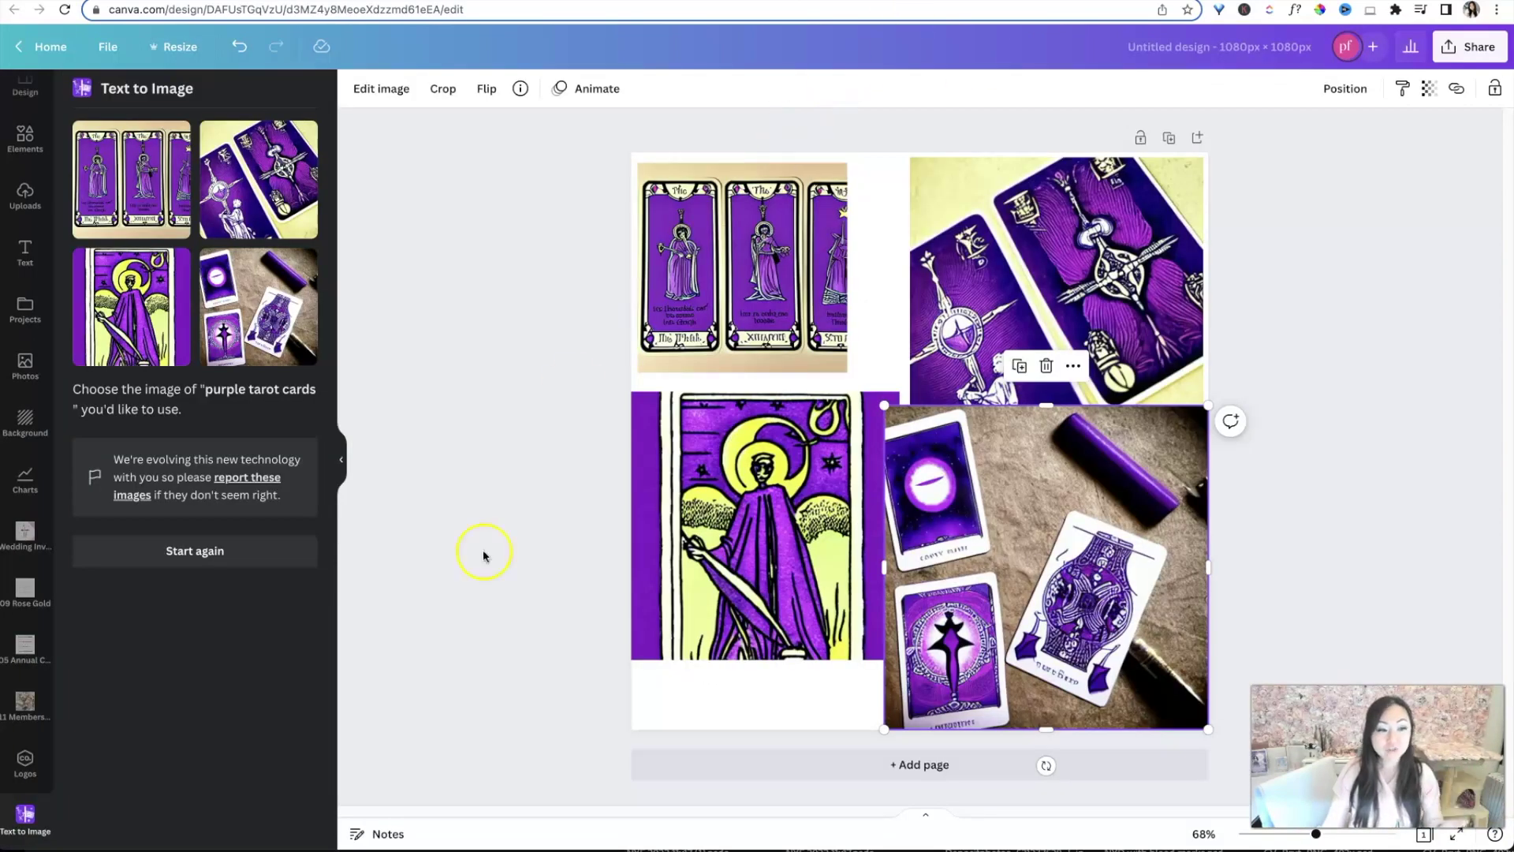